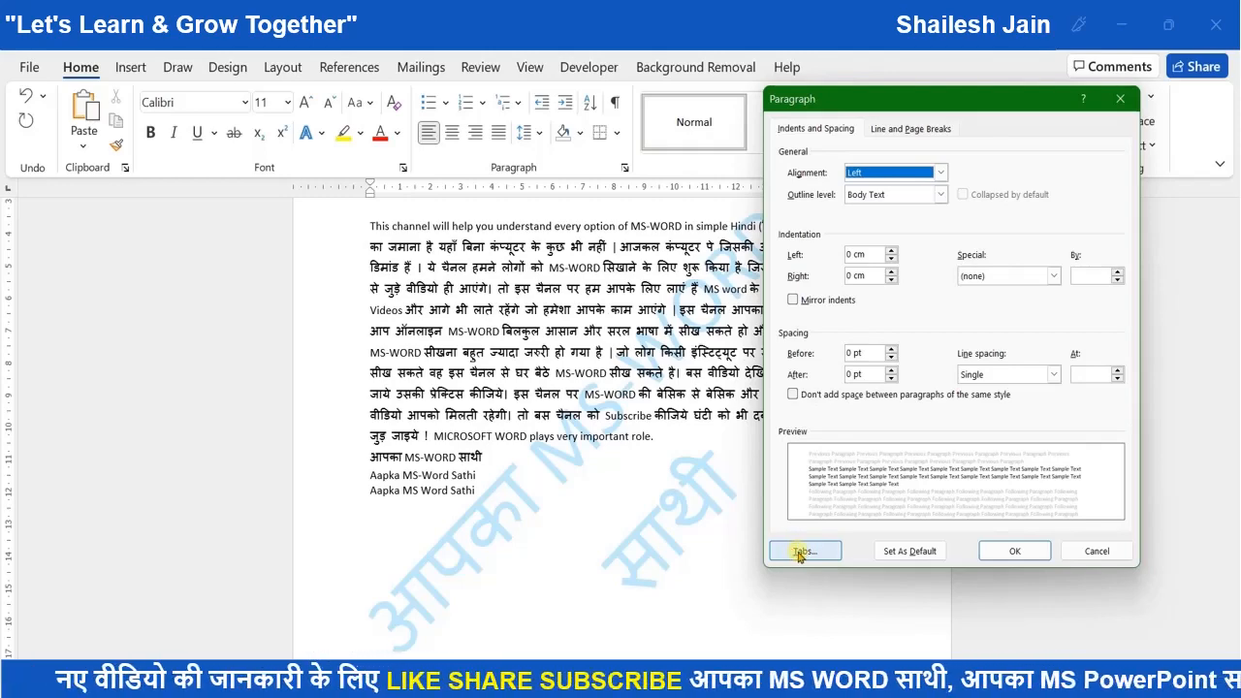
- Set a left tab stop at 2 cm and a center tab stop at 5 cm for the empty paragraph
click(801, 551)
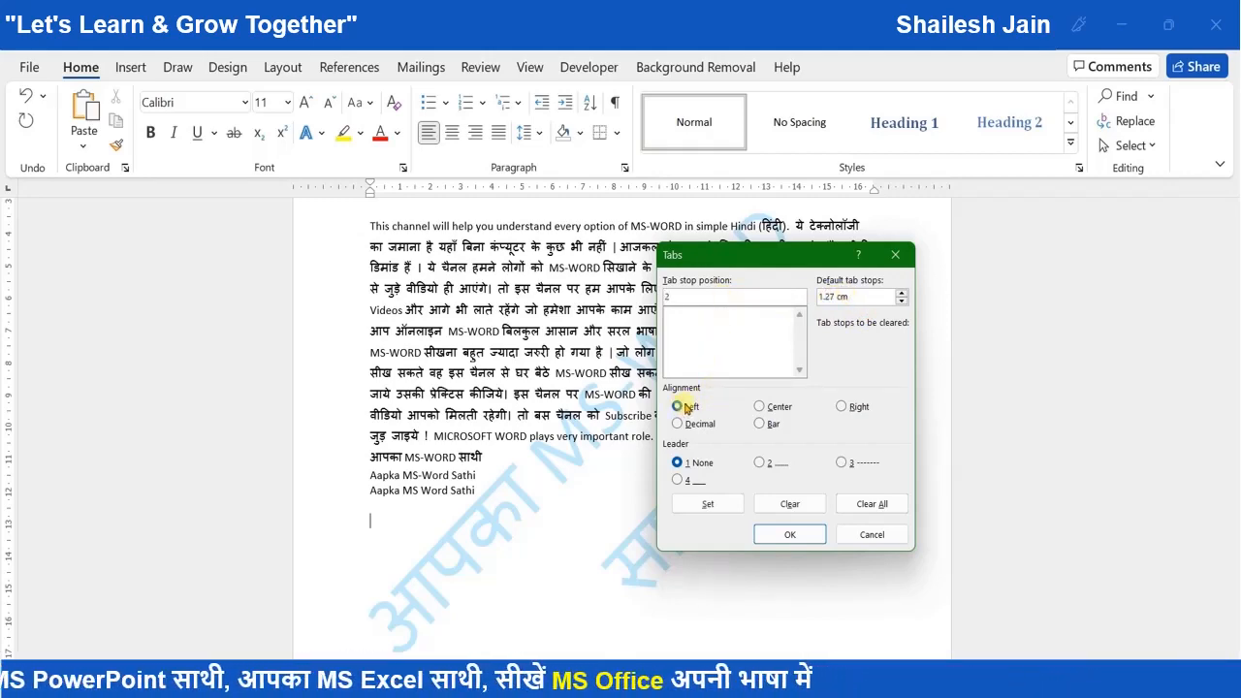
click(704, 503)
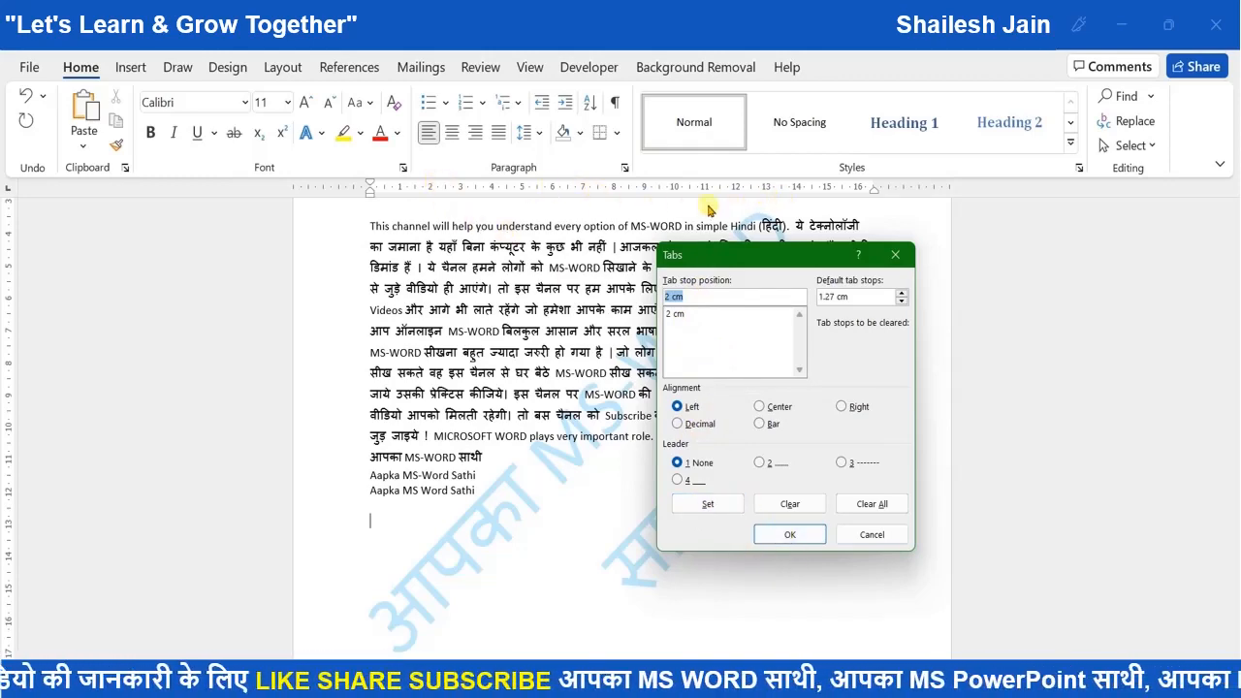
click(708, 299)
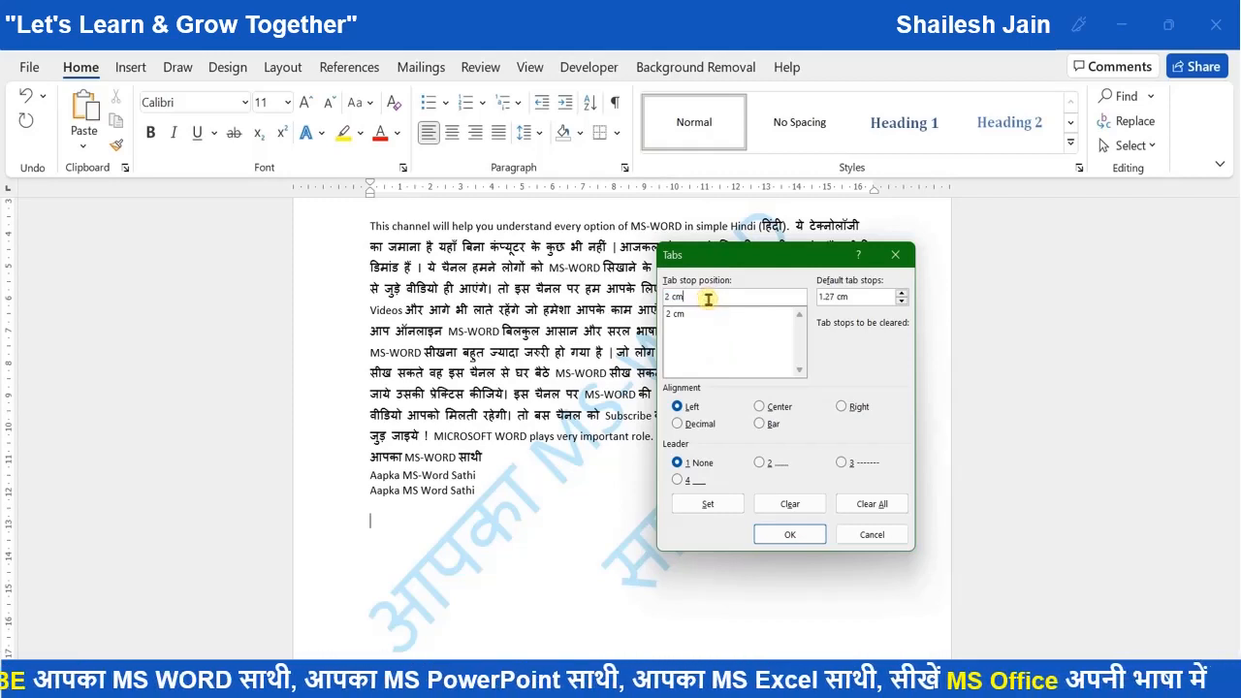
key(BackSpace)
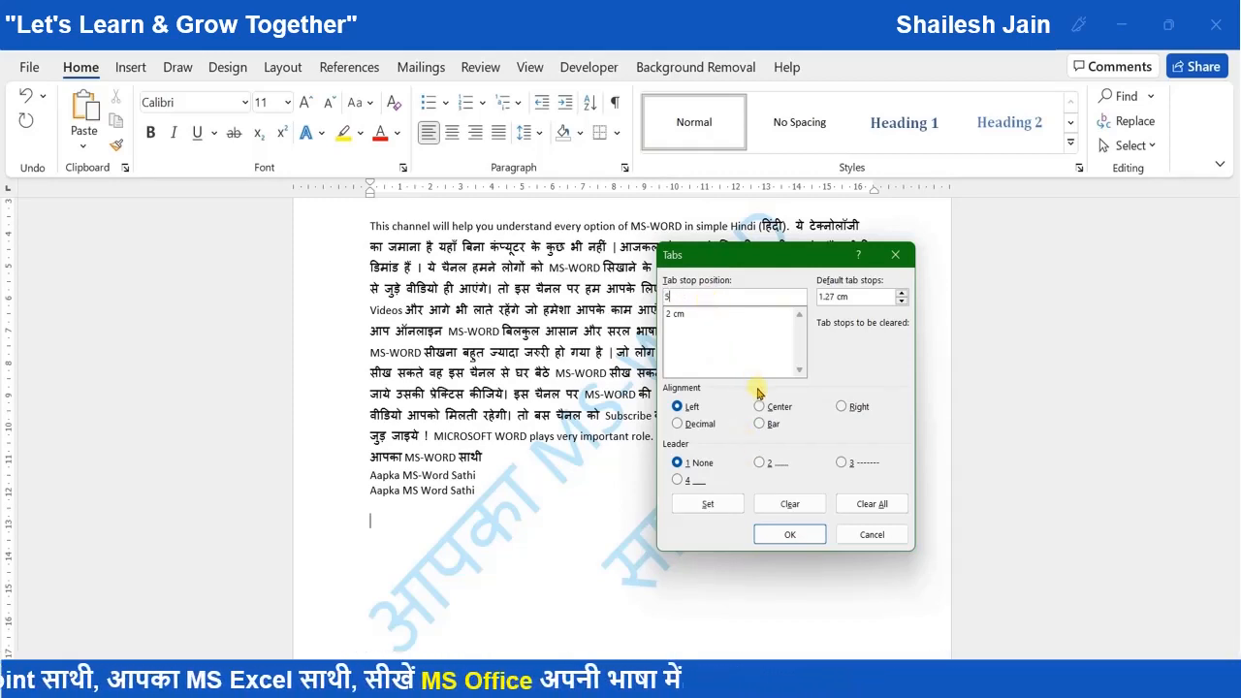
click(708, 504)
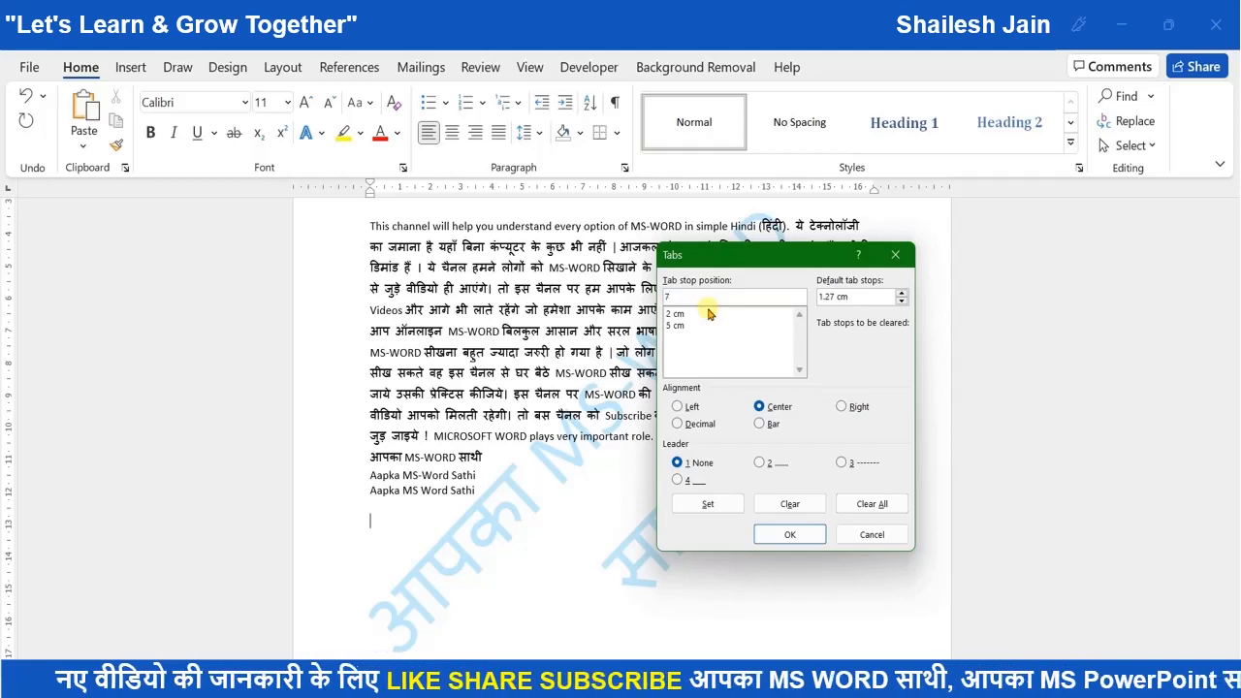
- Add a right tab stop at 7 cm and a decimal tab stop at 10 cm
text(7)
click(841, 406)
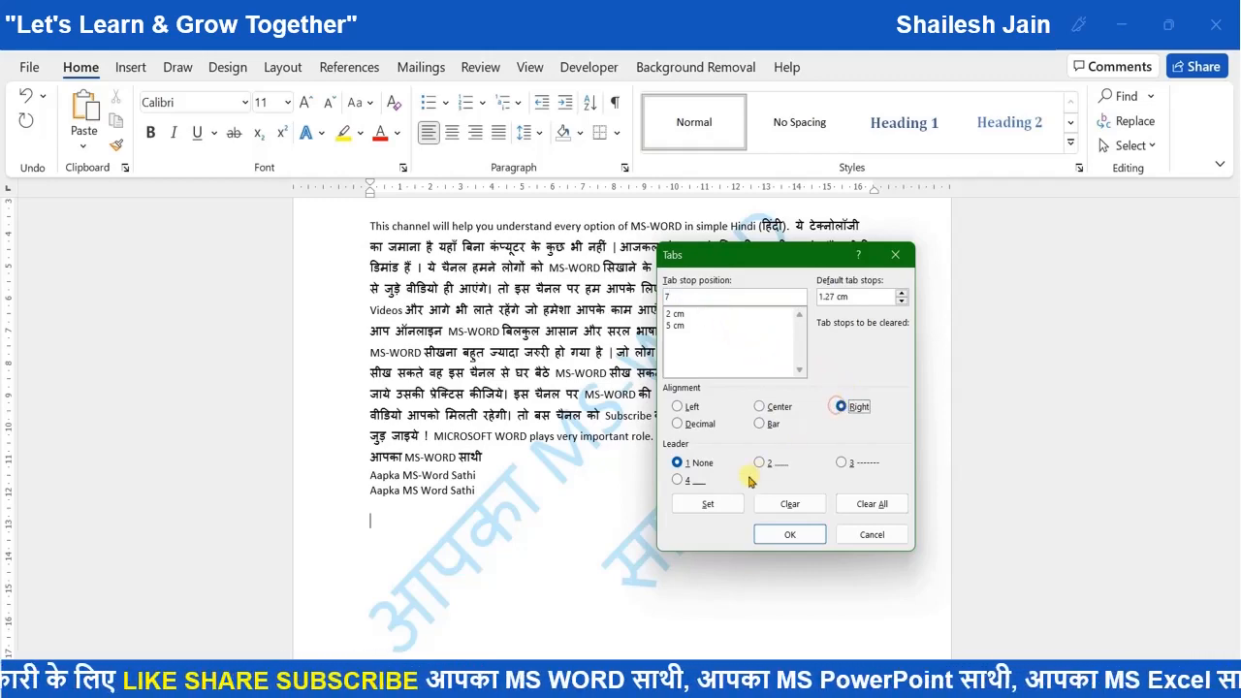
click(721, 506)
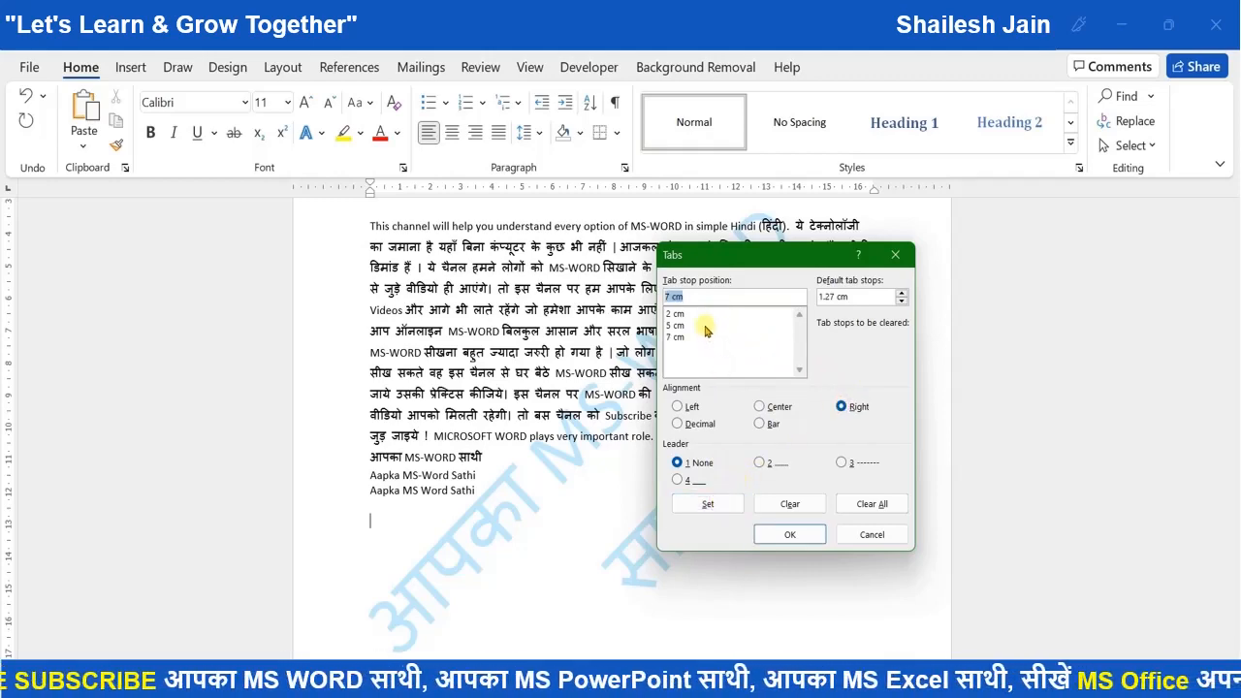
text(10)
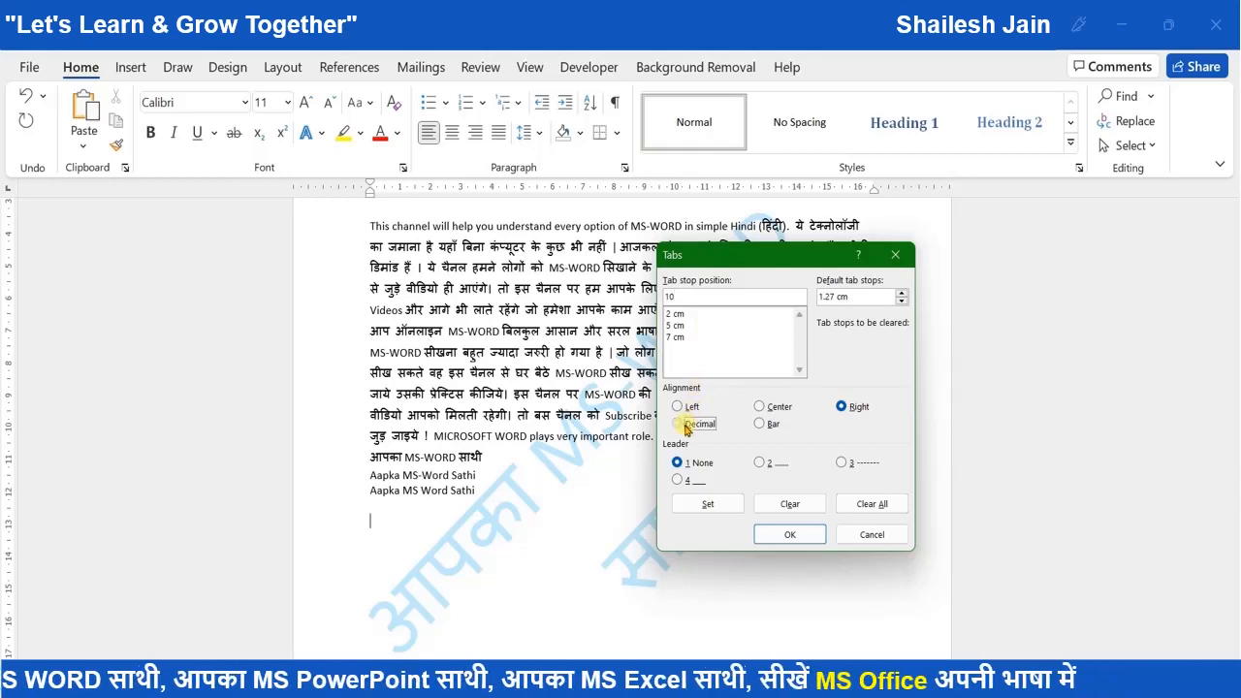
click(706, 503)
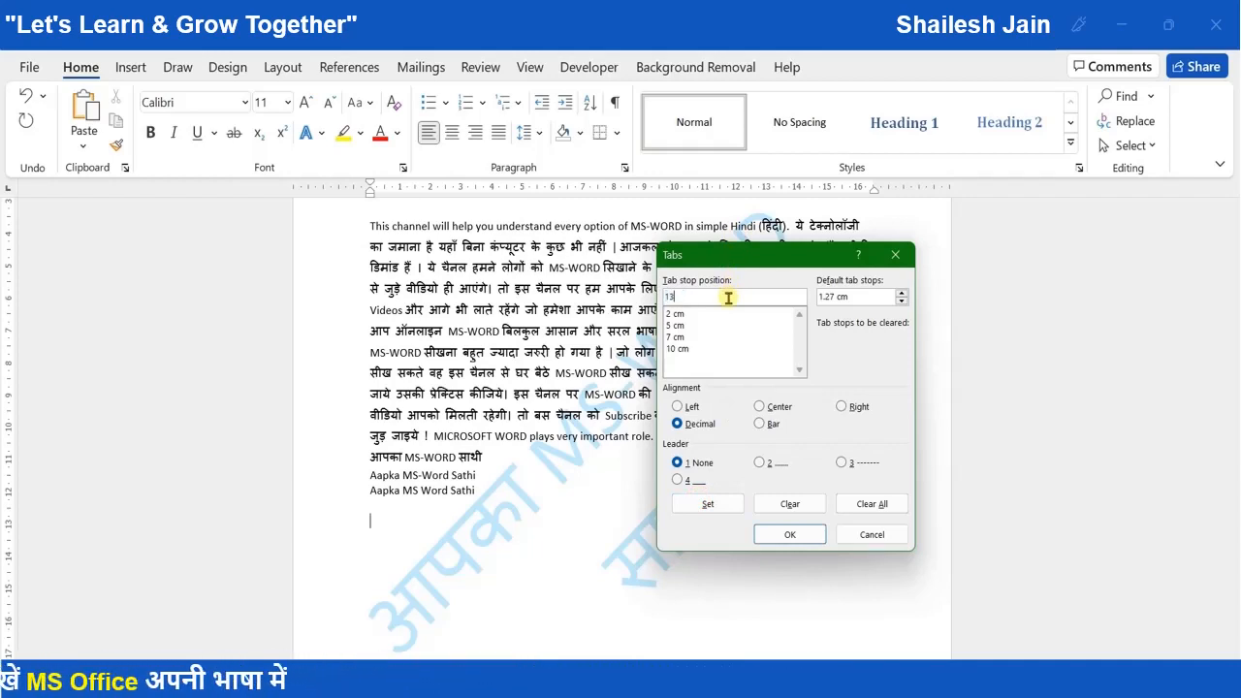
- Add a bar tab stop at 13 cm and apply all the tab stops to the paragraph
text(13)
click(761, 424)
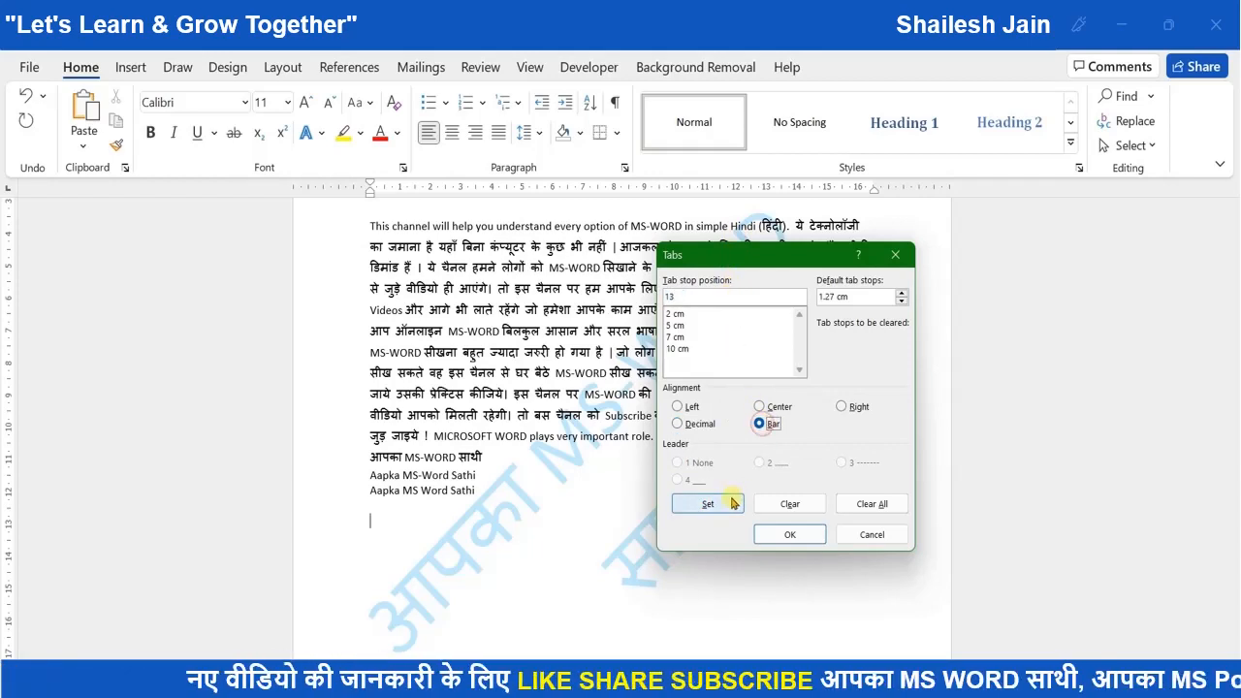
click(729, 503)
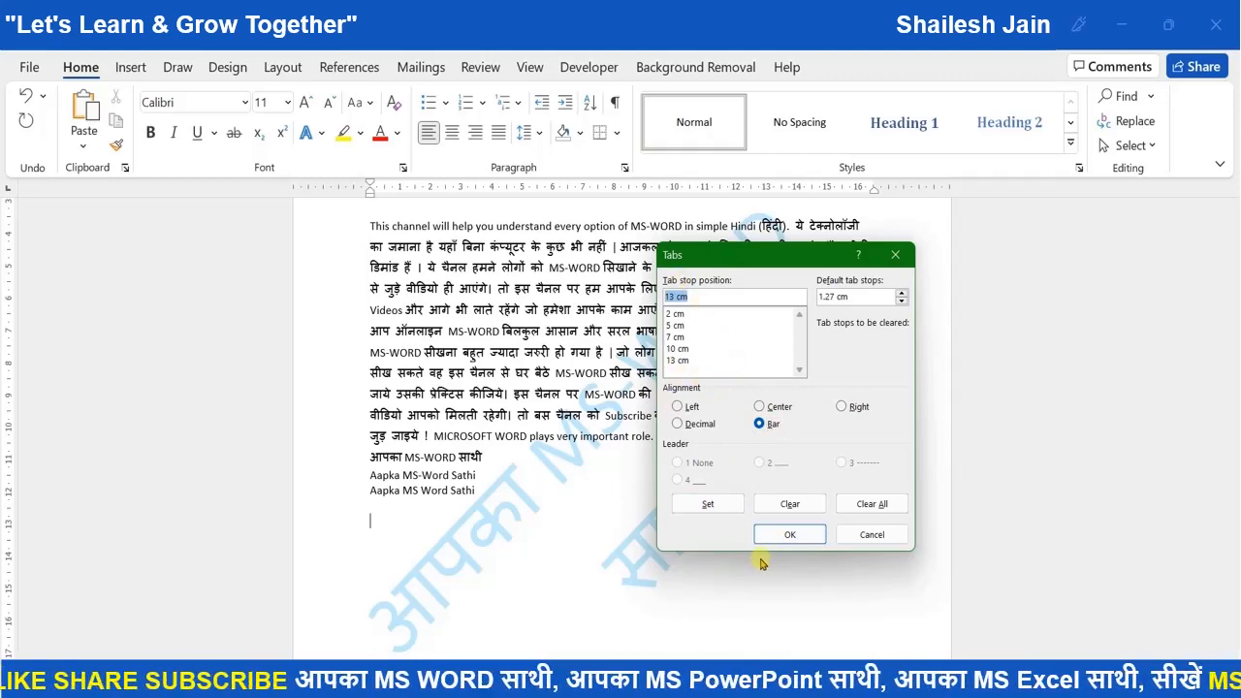
click(787, 536)
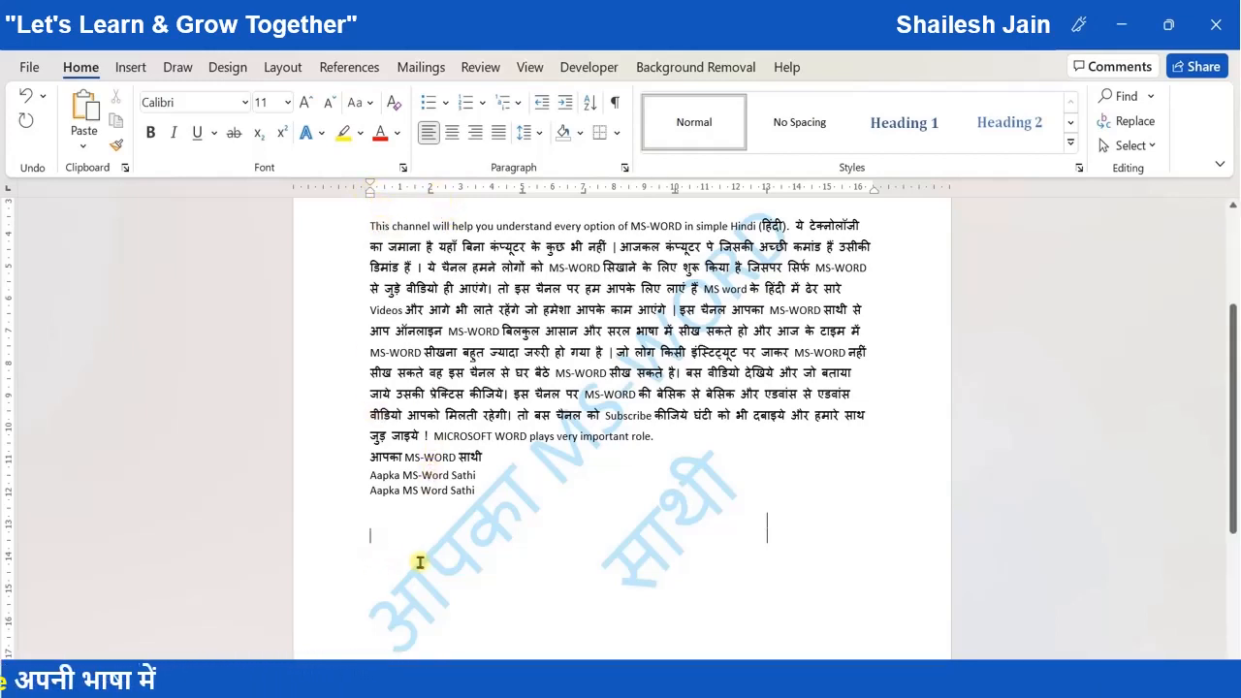
- Indent the empty line to the first tab stop and briefly show the formatting marks to check the tab character
key(Tab)
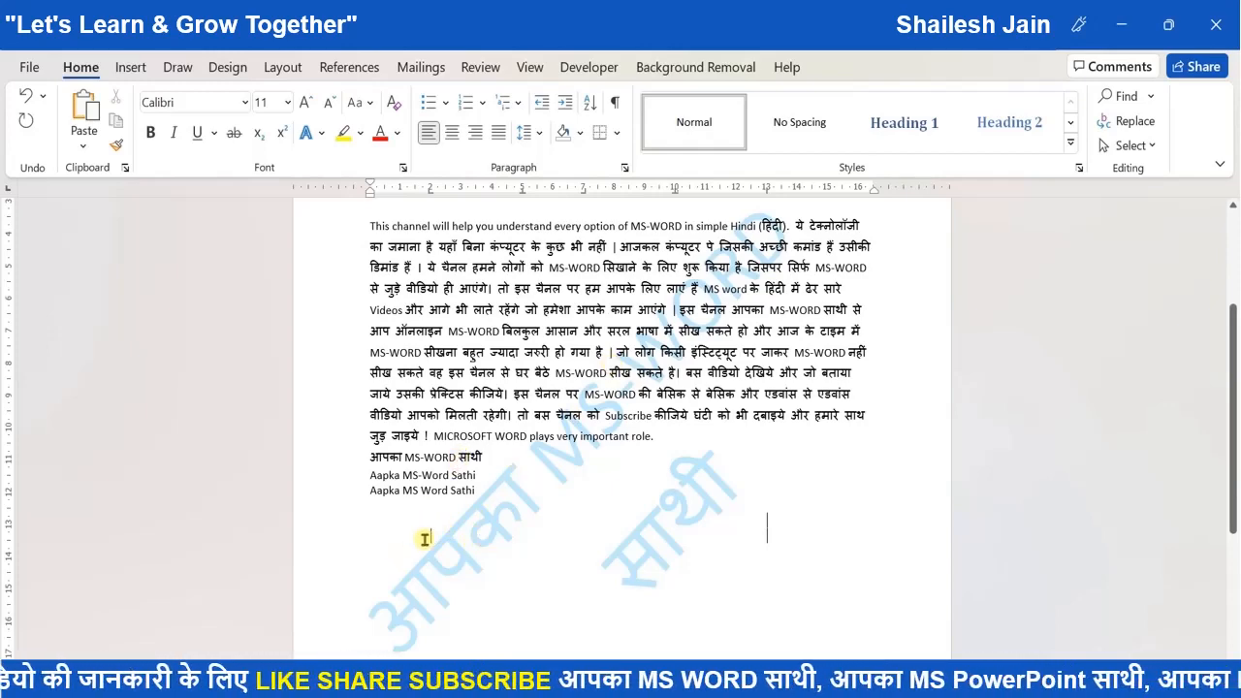
click(615, 103)
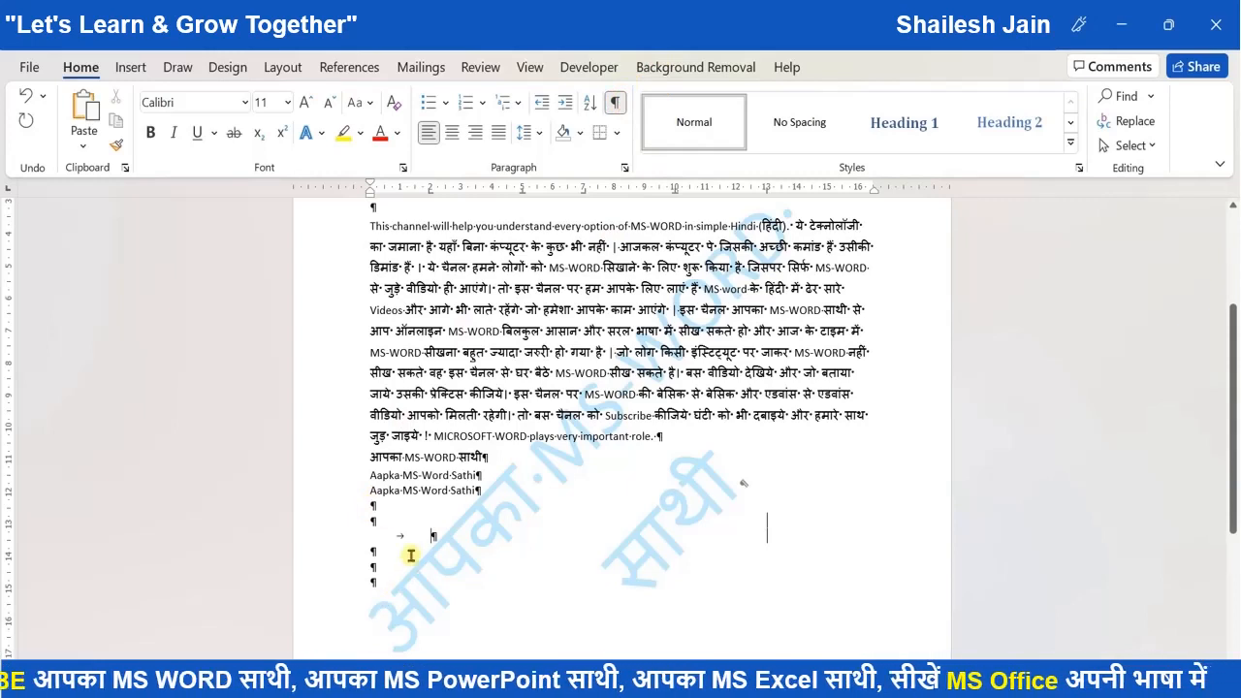
click(618, 107)
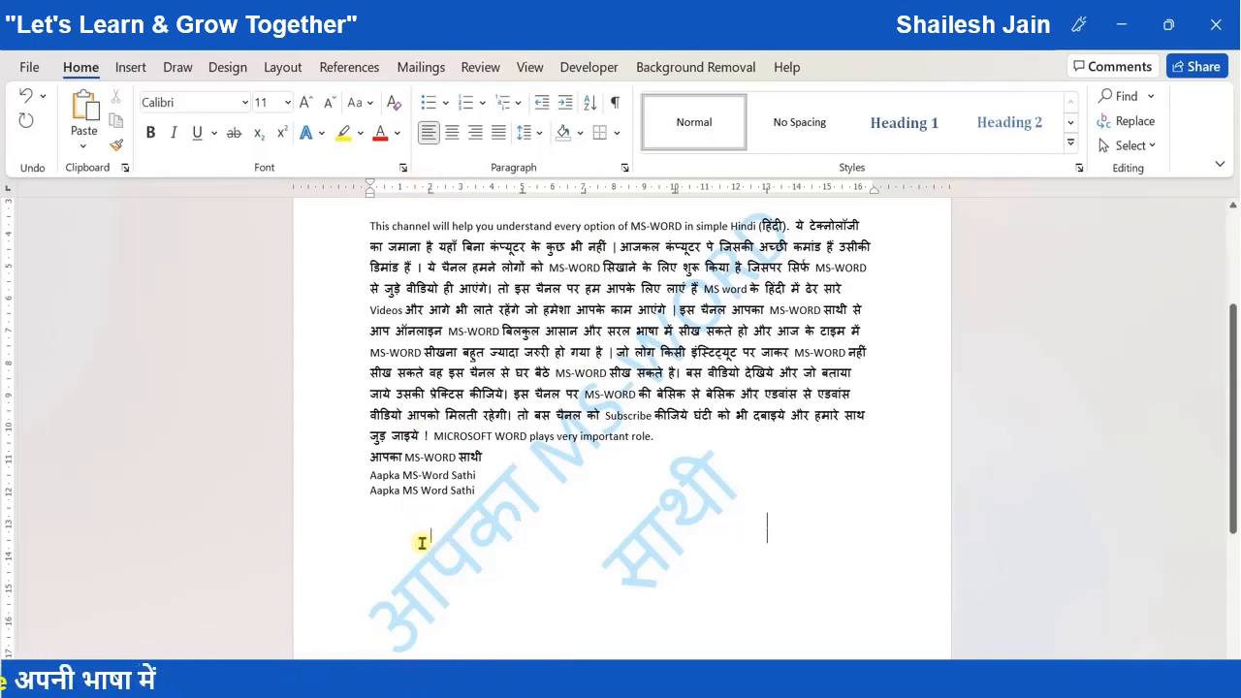
- Enter NAME, LASTNAME, AGE and 123.45 on the tabbed line, one entry at each tab stop
double_click(422, 543)
text(NAME LAST)
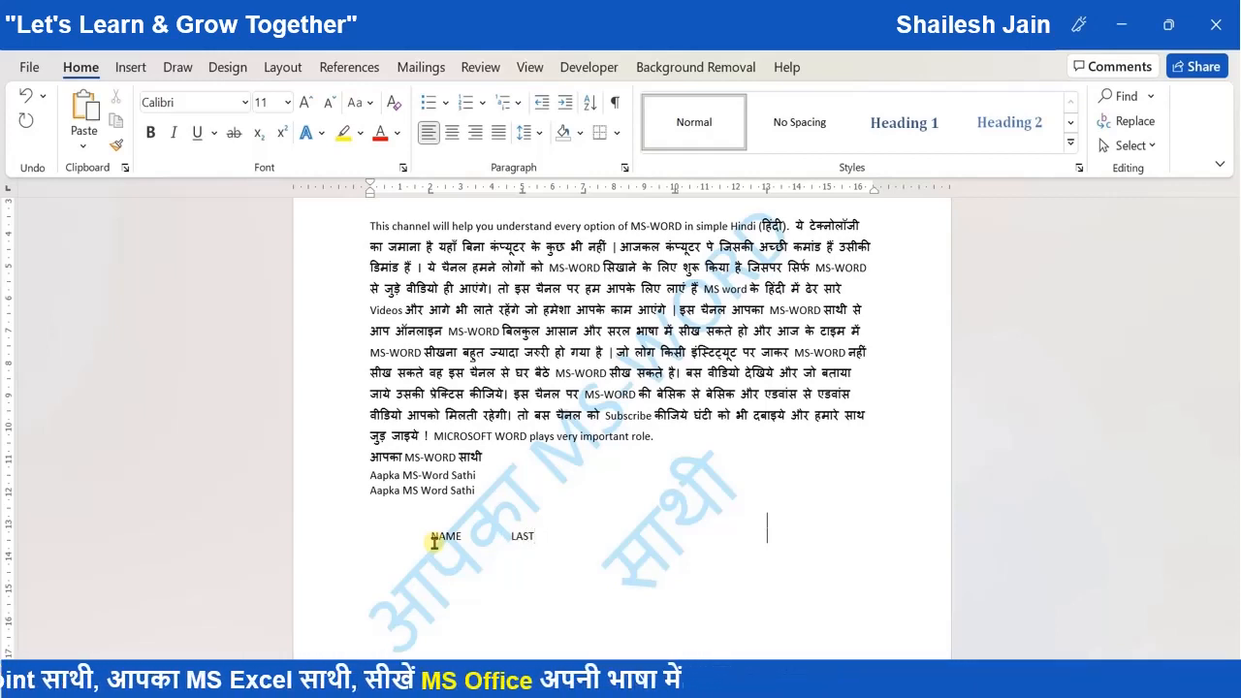
text(E)
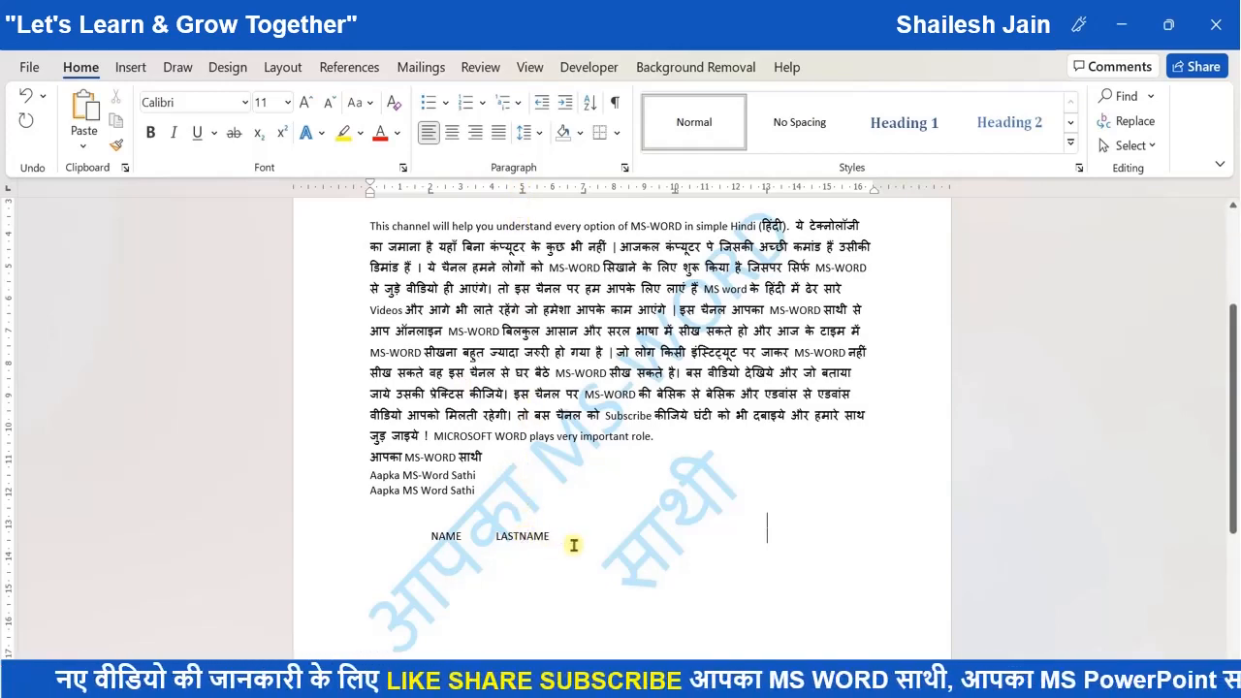
key(Tab)
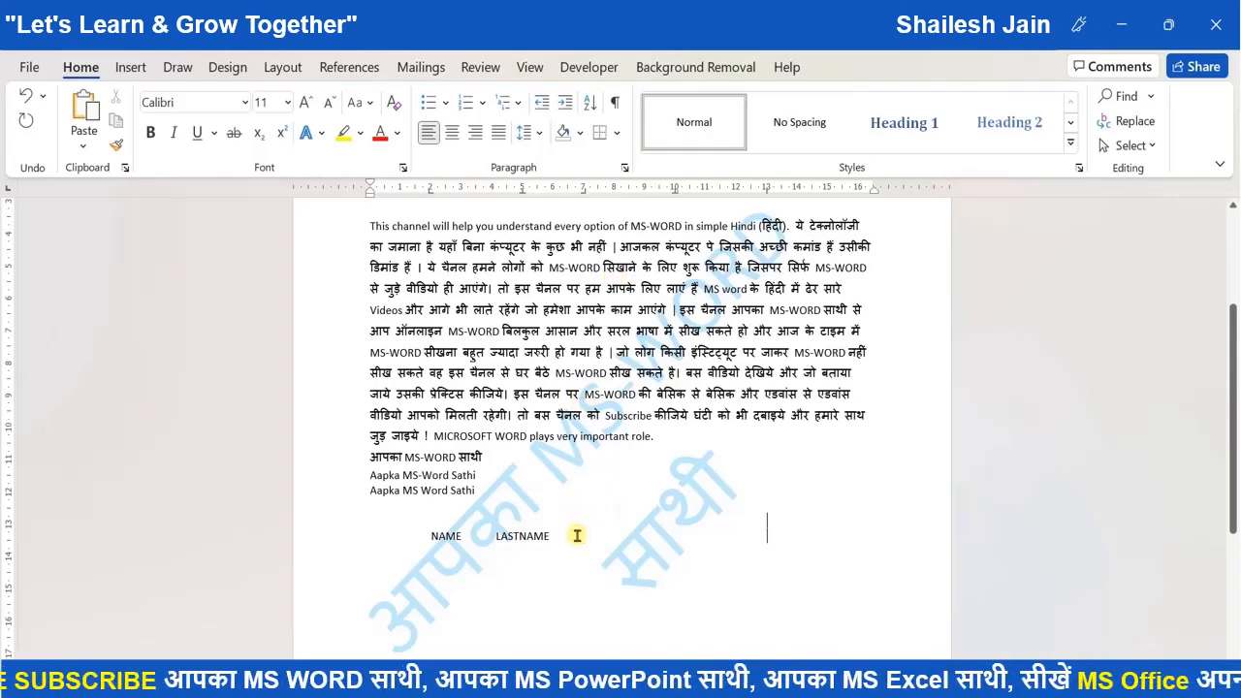
text(AGE)
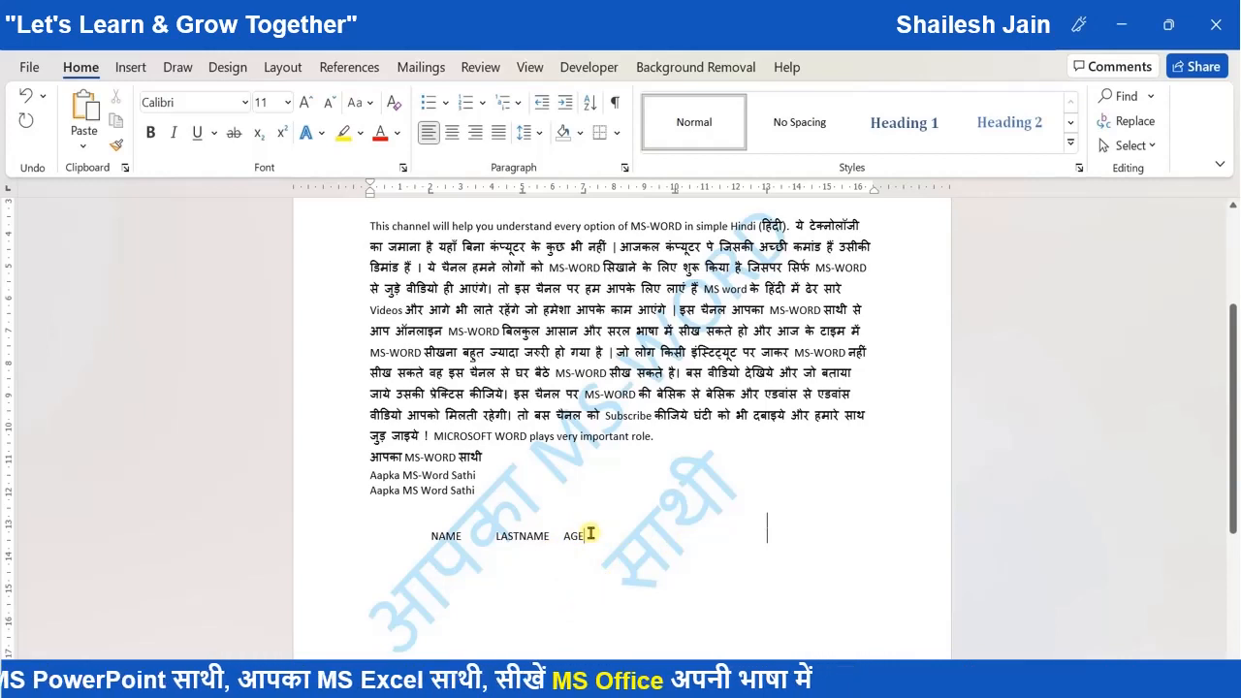
key(Tab)
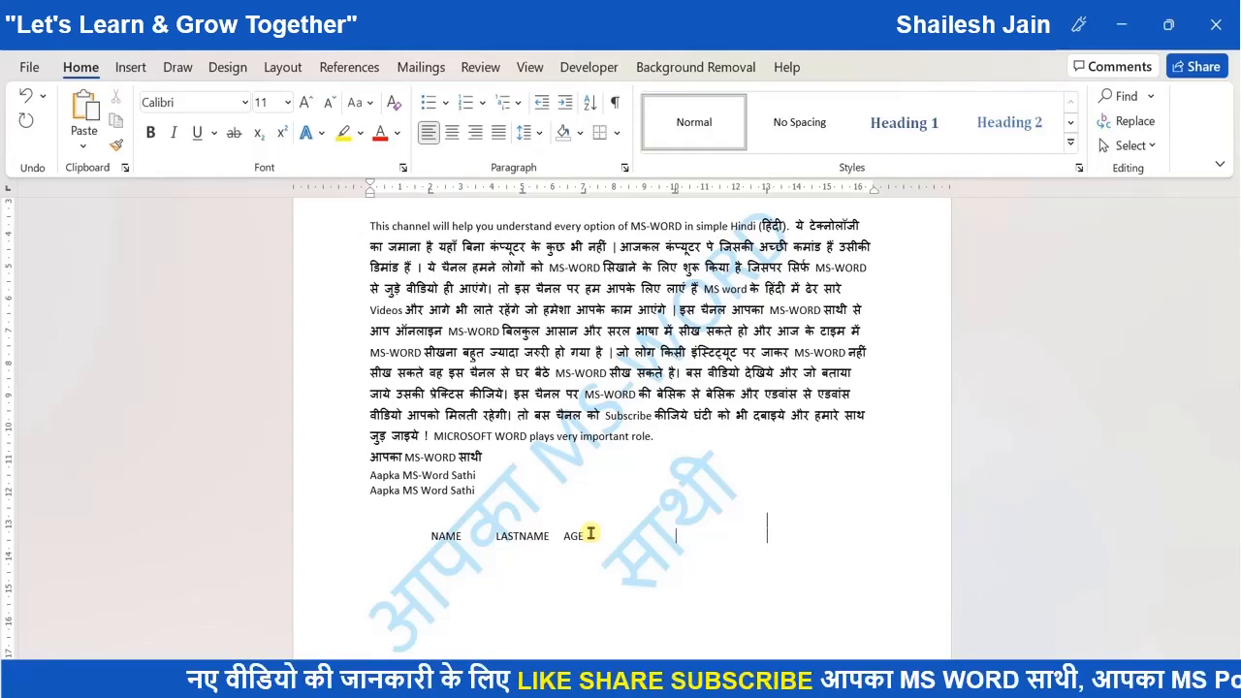
text(123.)
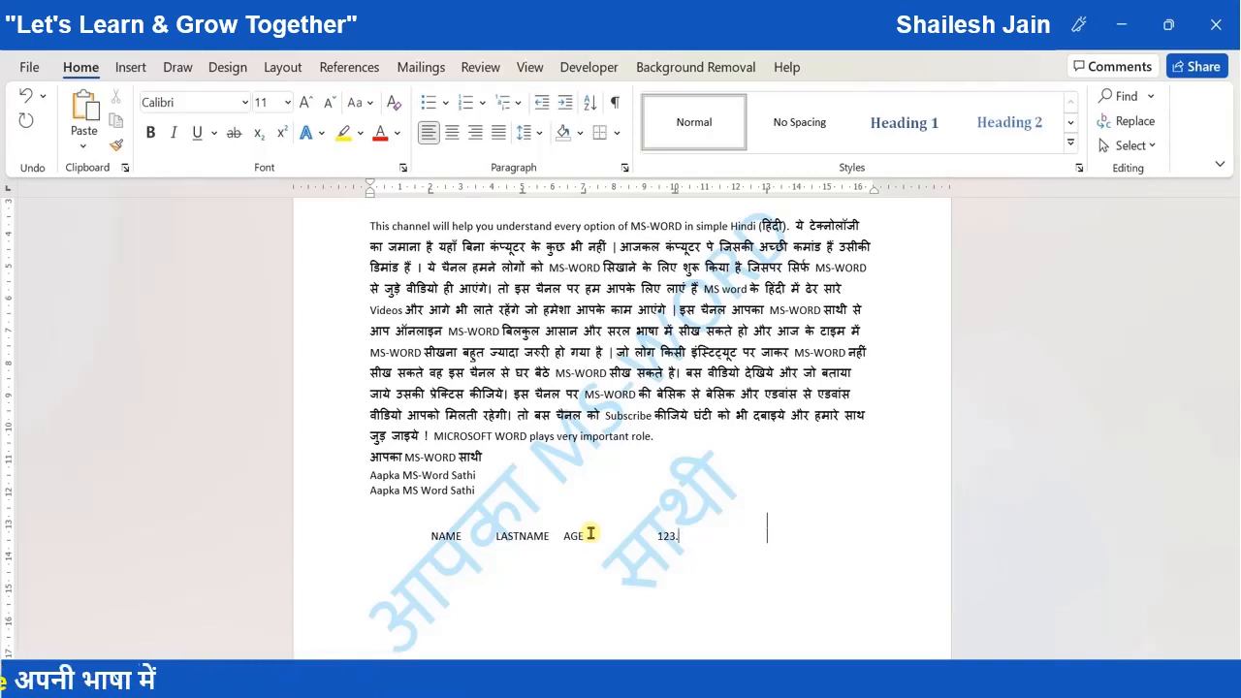
text(45)
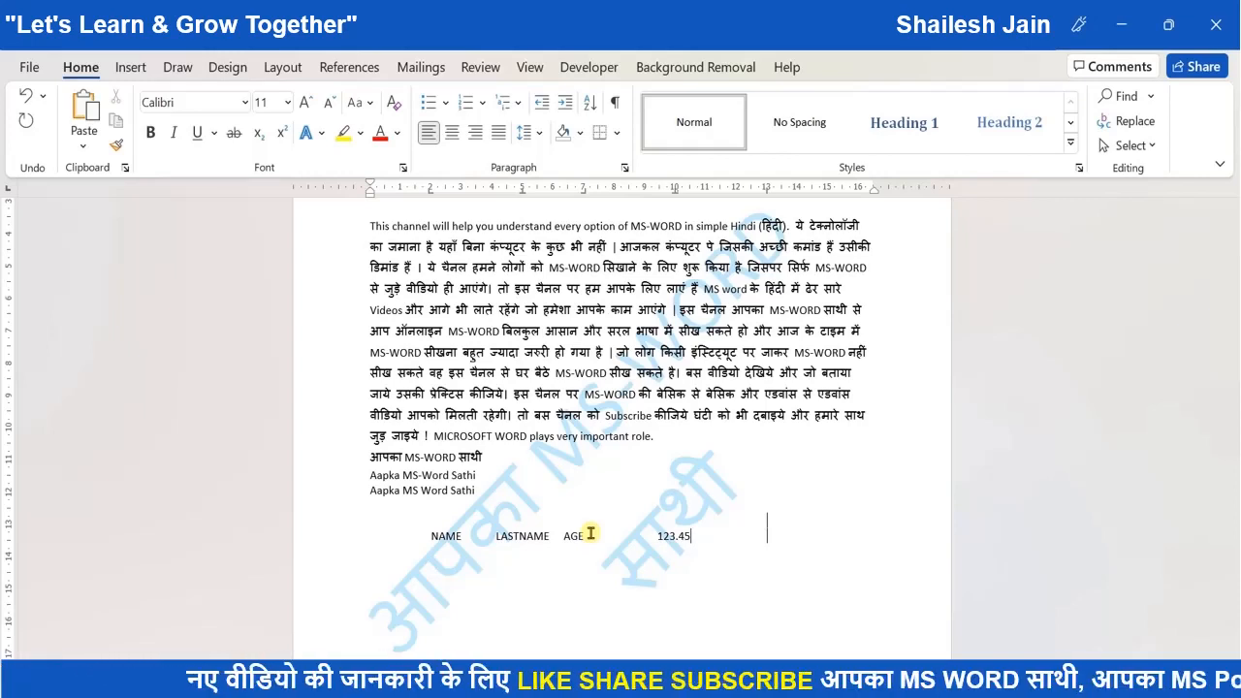
- Add a second tabbed row with the person's first name, last name, 25 and 53.00, ending with a new line
key(Return)
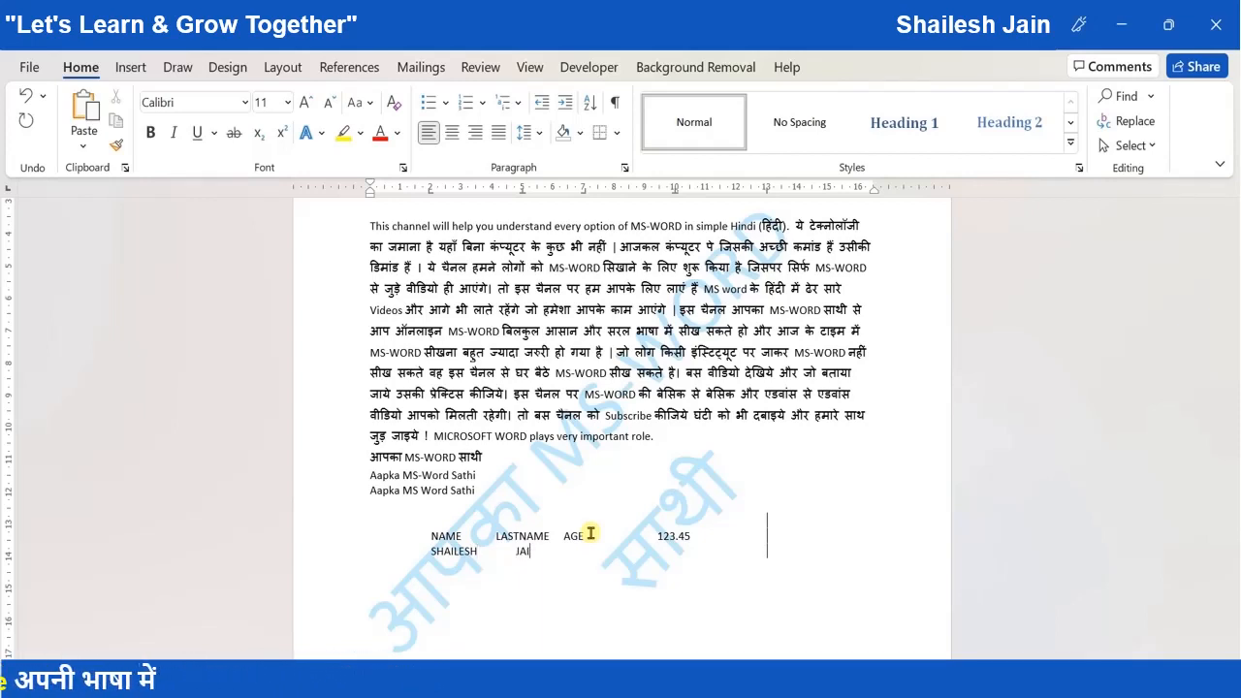
text(N)
key(Tab)
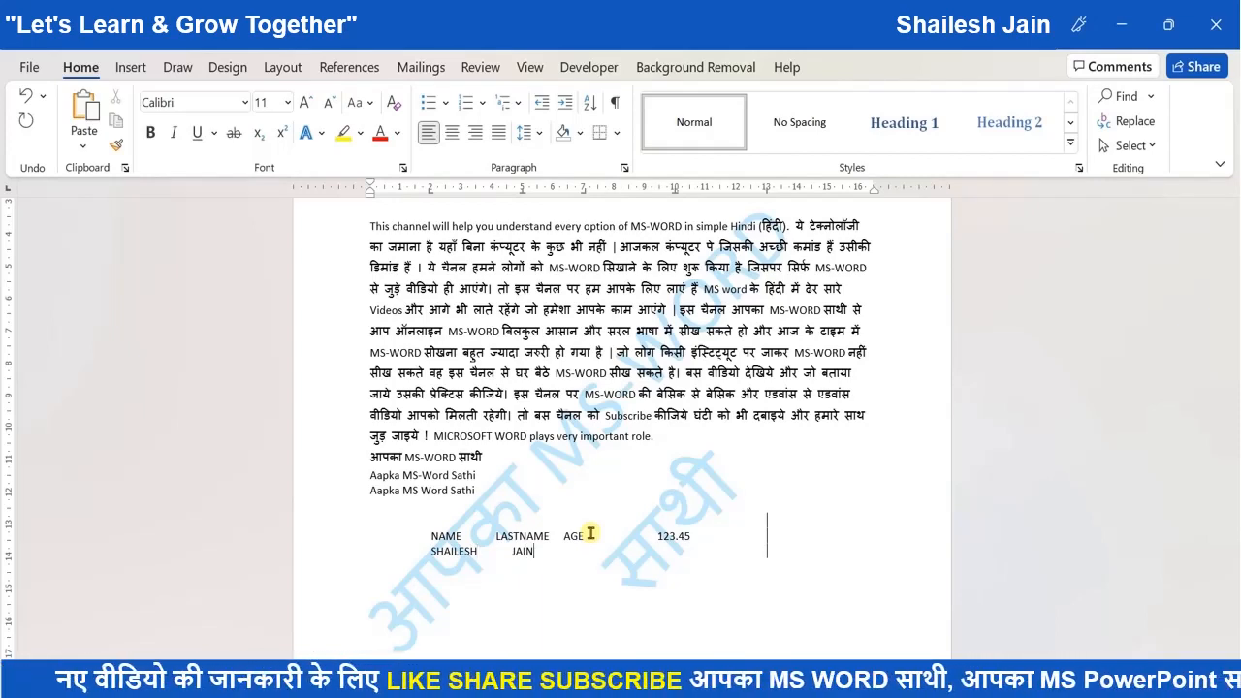
text(25)
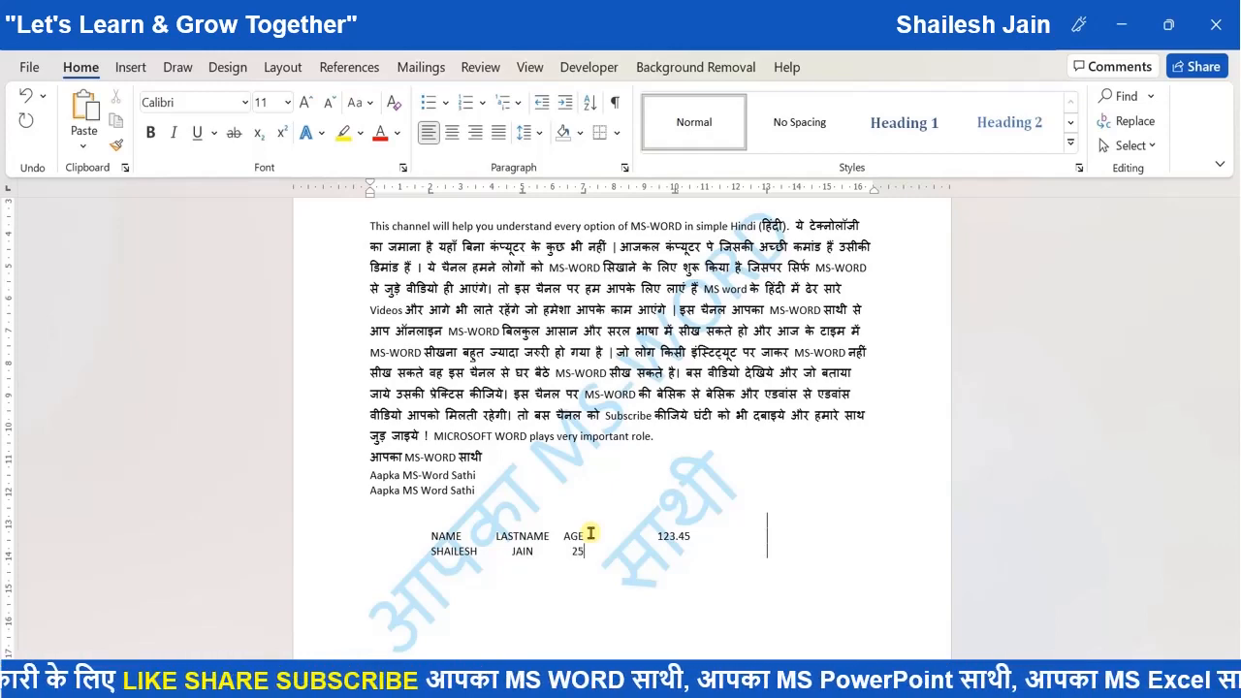
key(Tab)
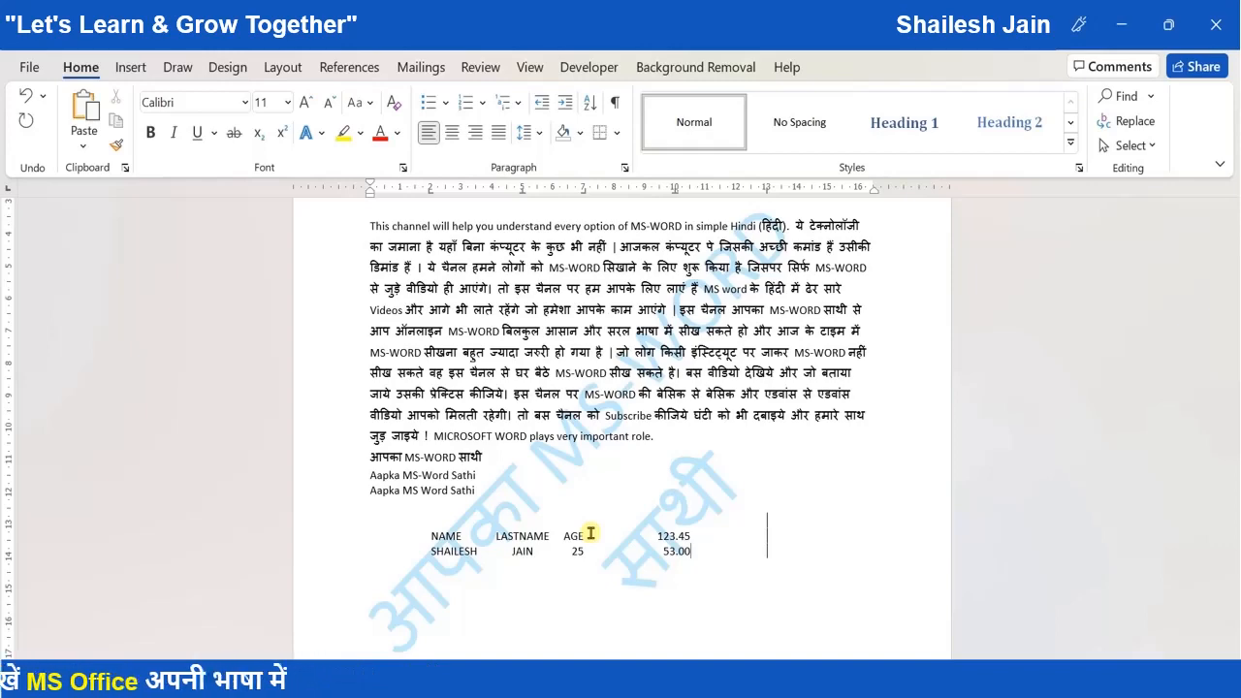
key(Return)
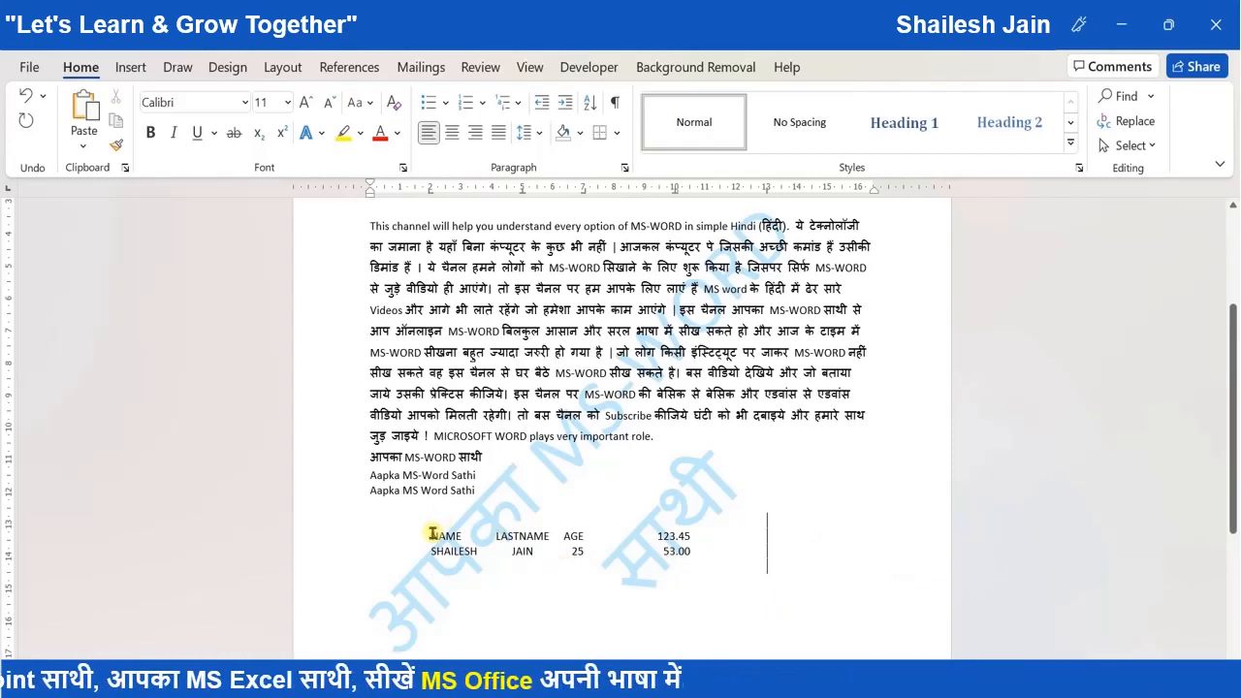
- Try converting the two tabbed rows into a table with the text separated at tabs, and undo the conversion
key(shift+Up)
key(shift+Up)
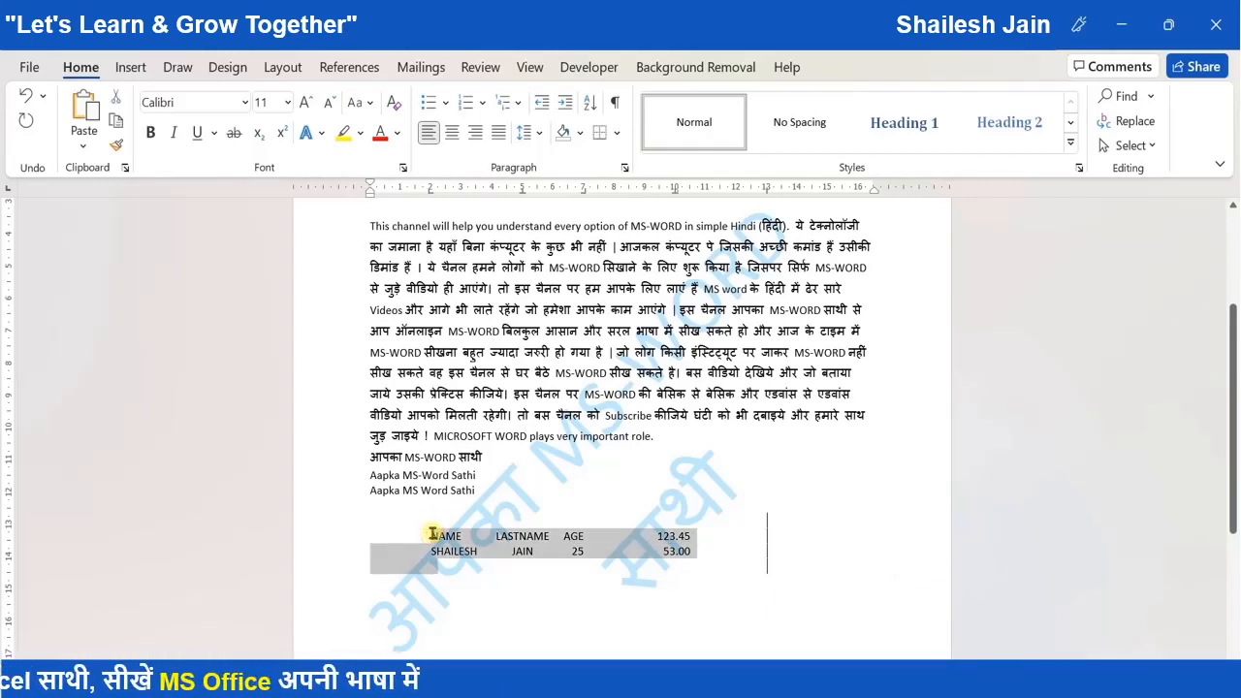
key(shift+Left)
key(shift+Down)
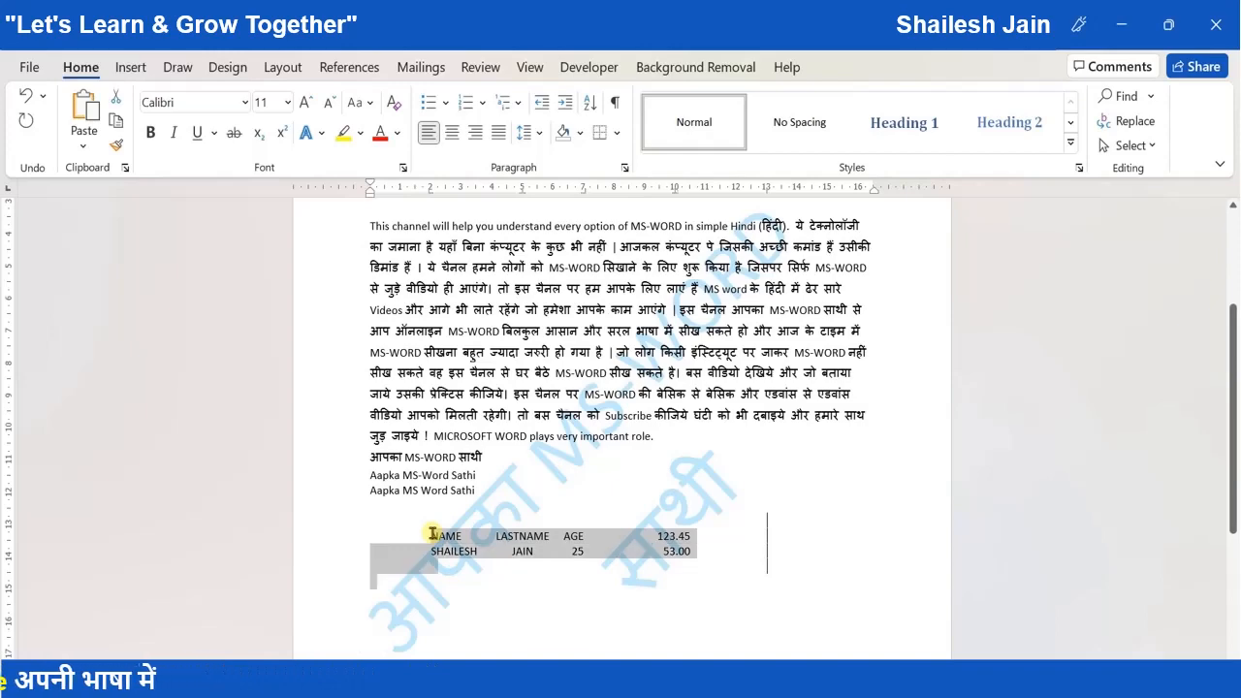
key(shift+Left)
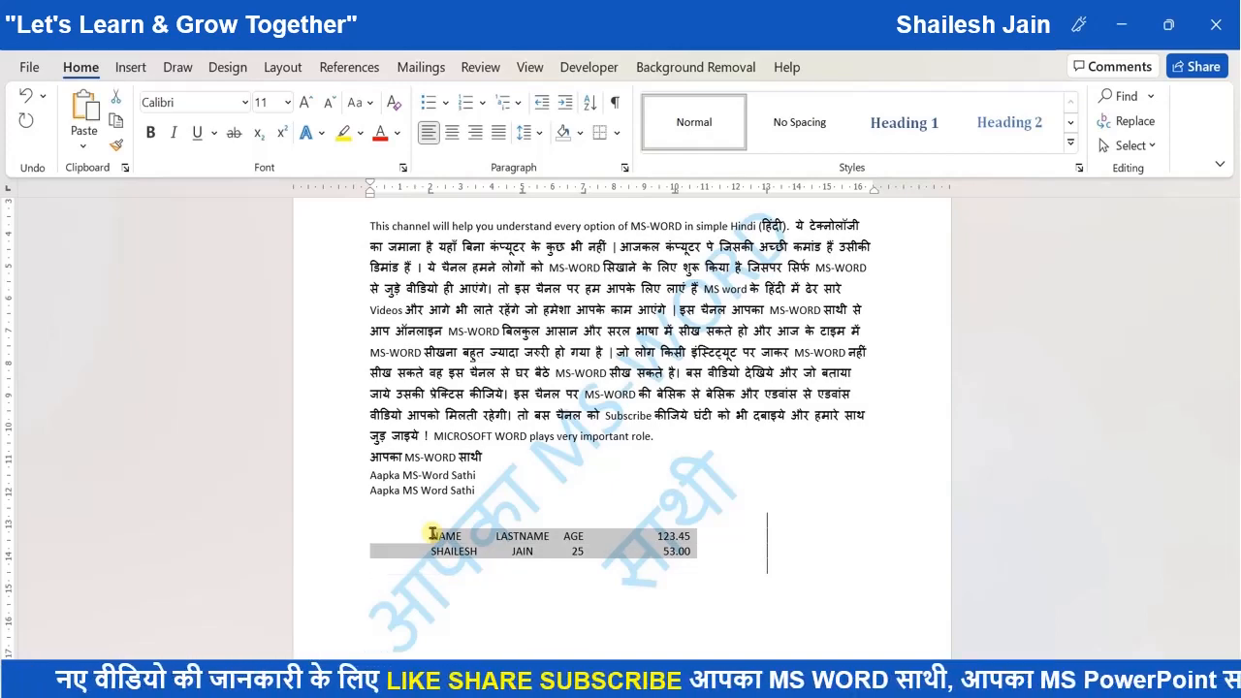
click(126, 67)
click(144, 144)
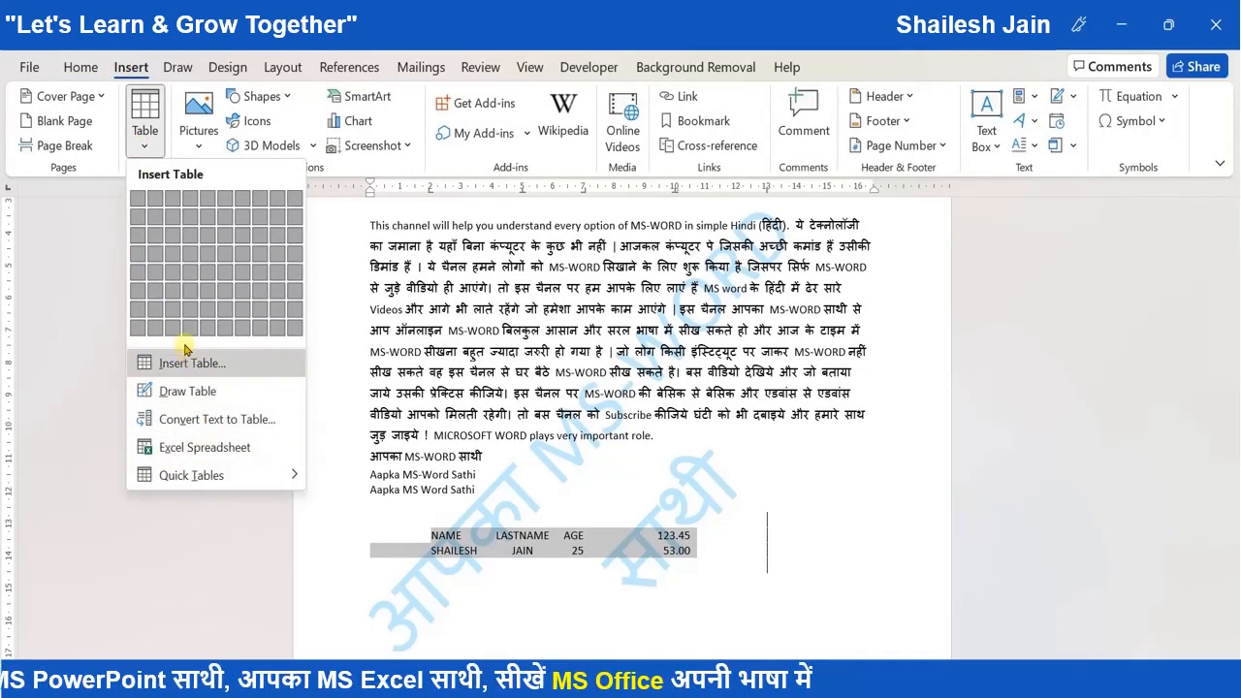
click(189, 421)
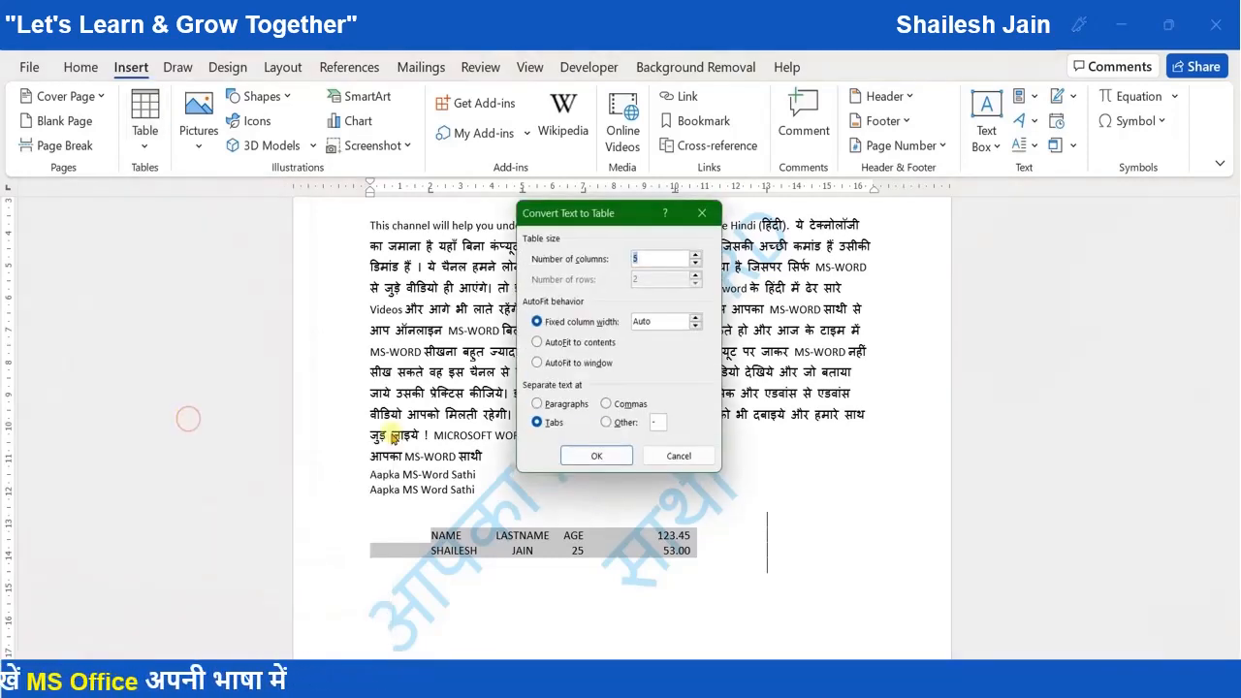
click(541, 430)
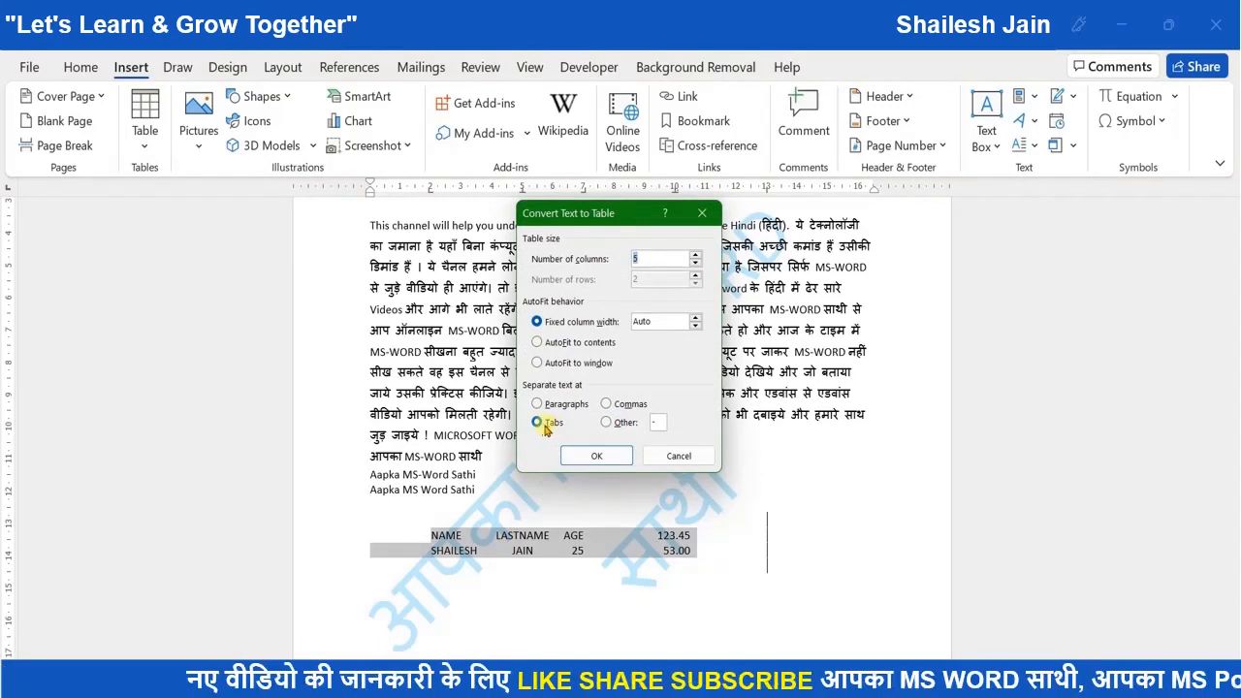
click(596, 457)
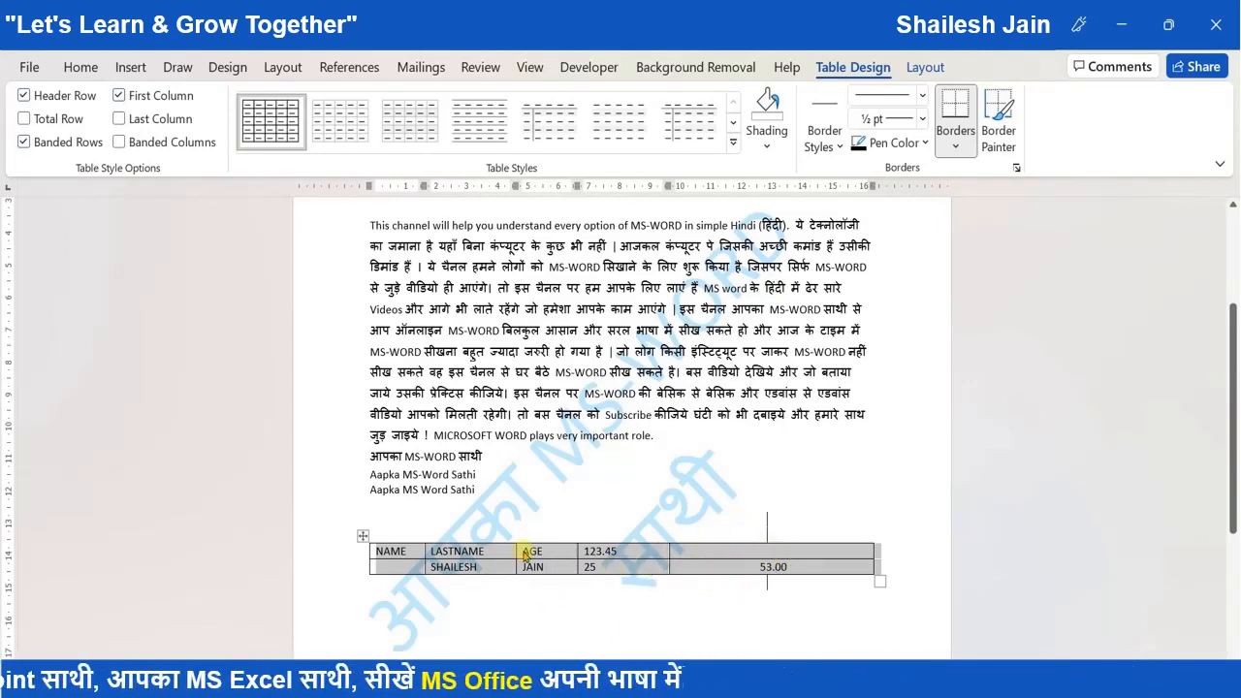
key(ctrl+z)
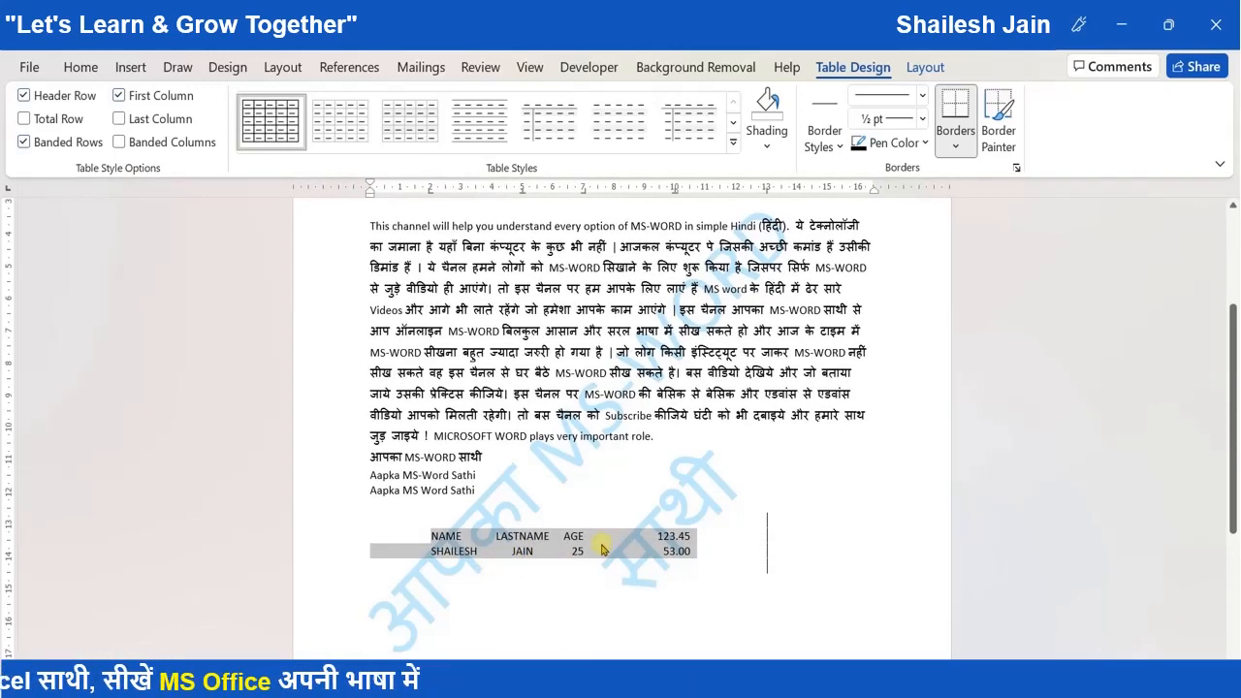
- Place the cursor at the first tab stop on the line below the two rows and review its tab stops in the Tabs dialog, changing nothing
click(718, 555)
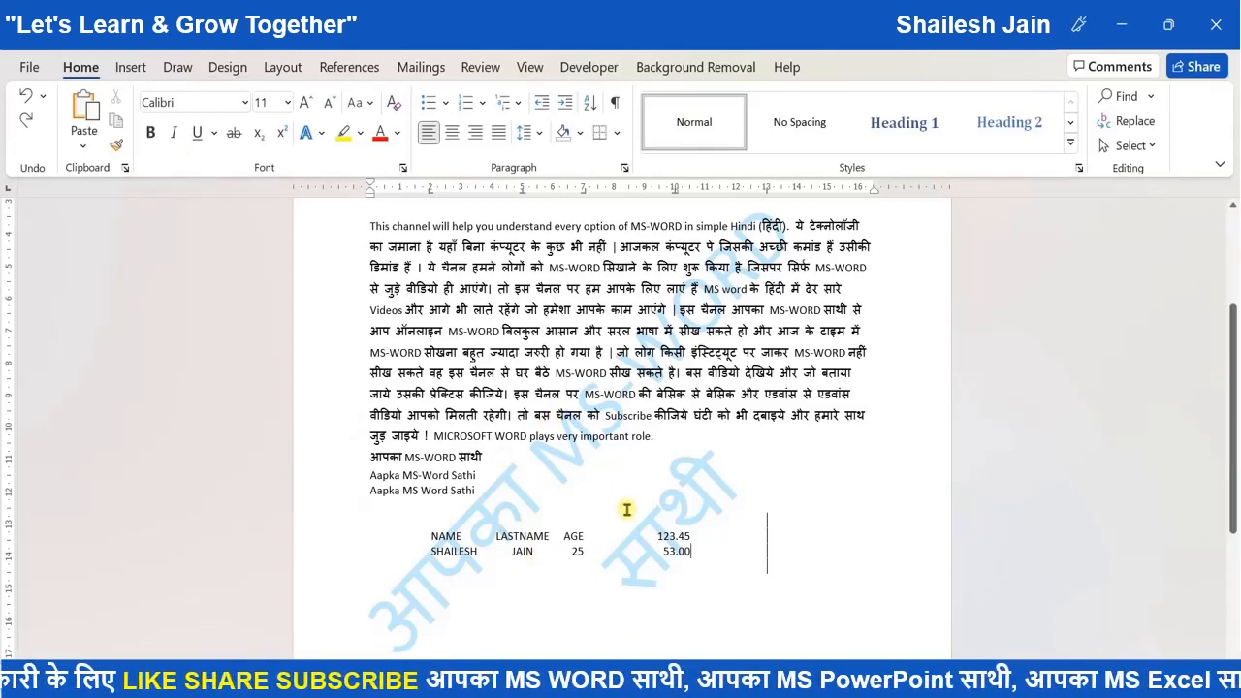
click(776, 595)
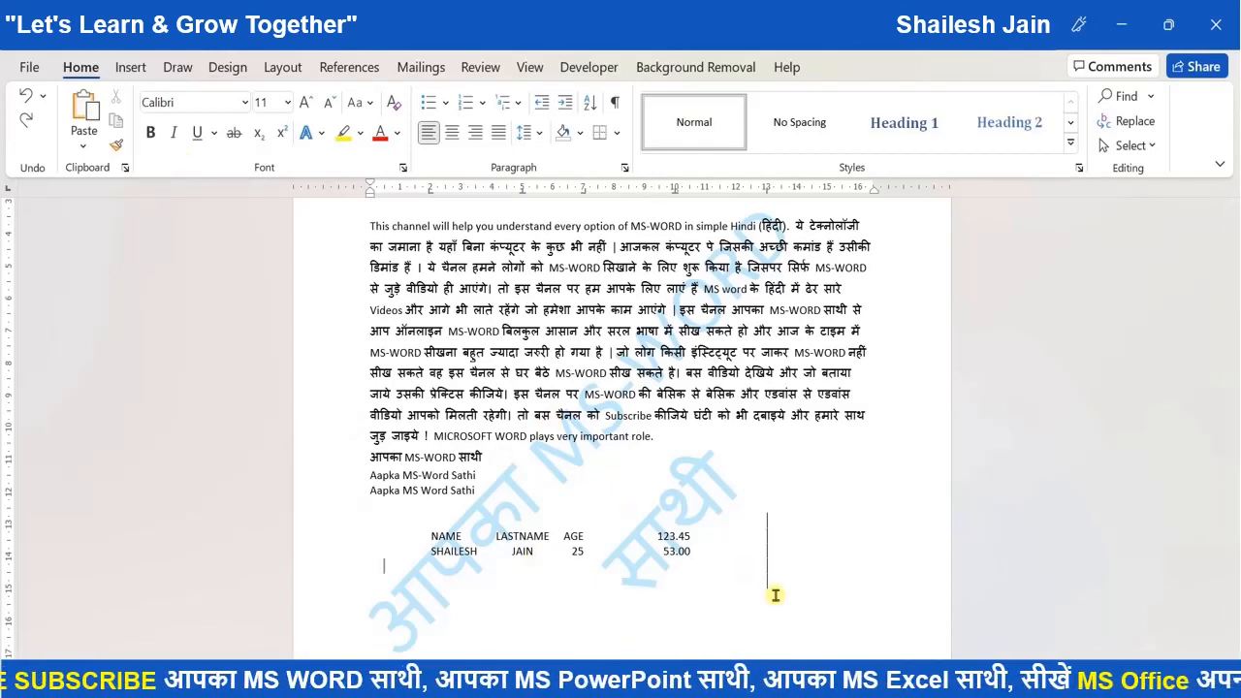
key(BackSpace)
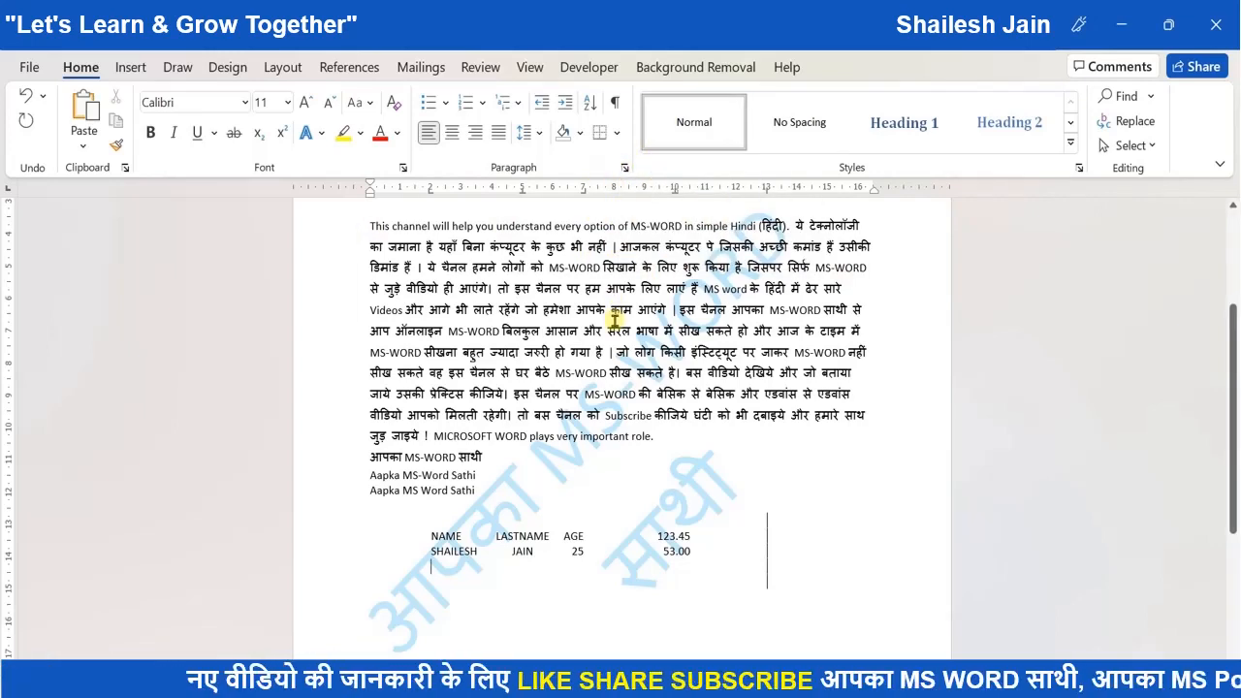
double_click(432, 194)
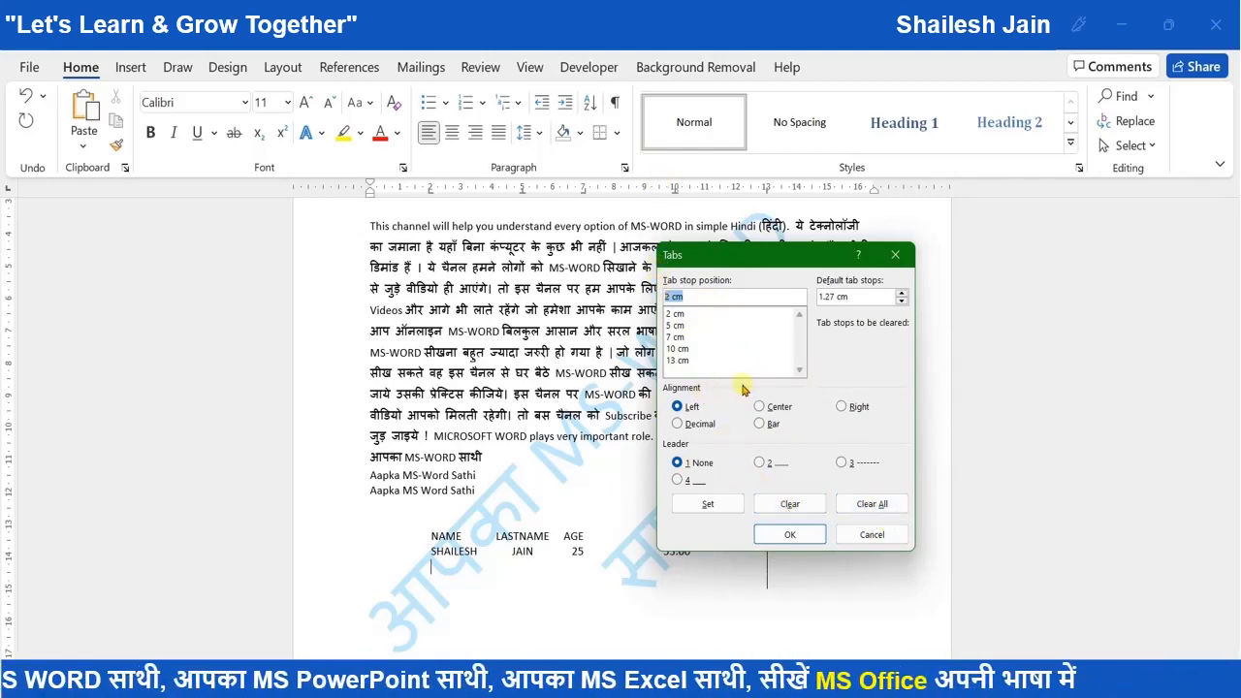
click(871, 544)
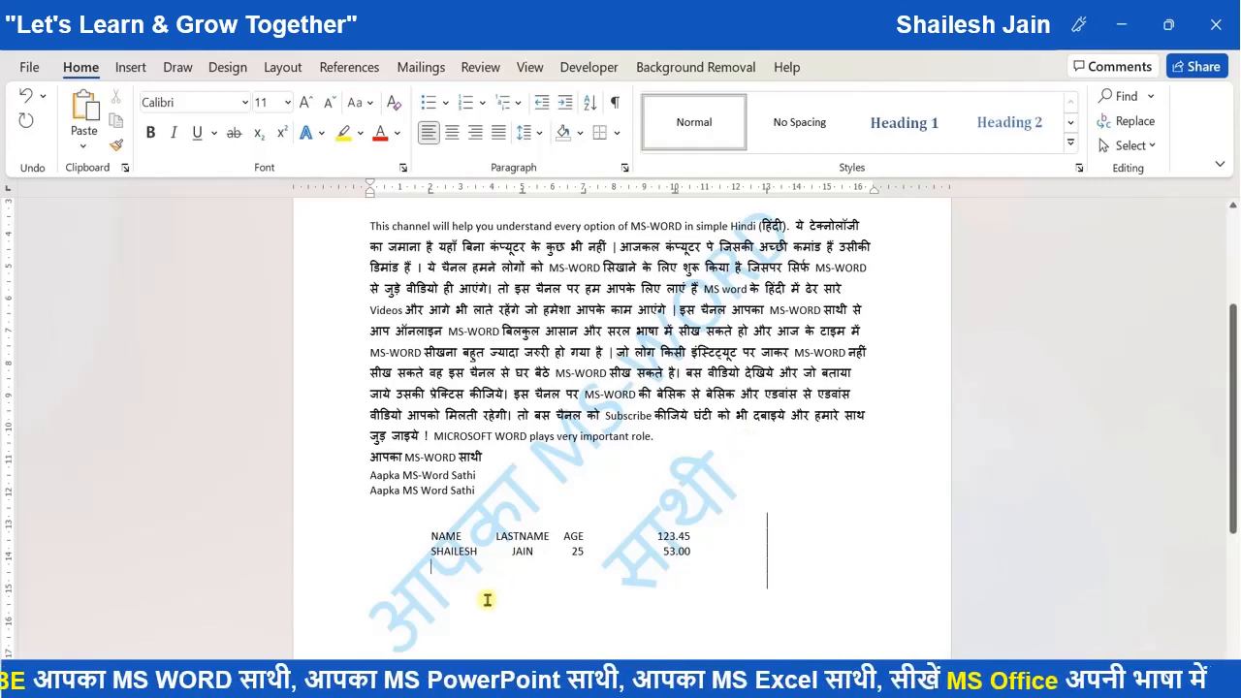
- Try removing the 7 cm right tab stop from both tabbed rows at once, and undo the removal
click(435, 536)
drag(434, 536, 690, 555)
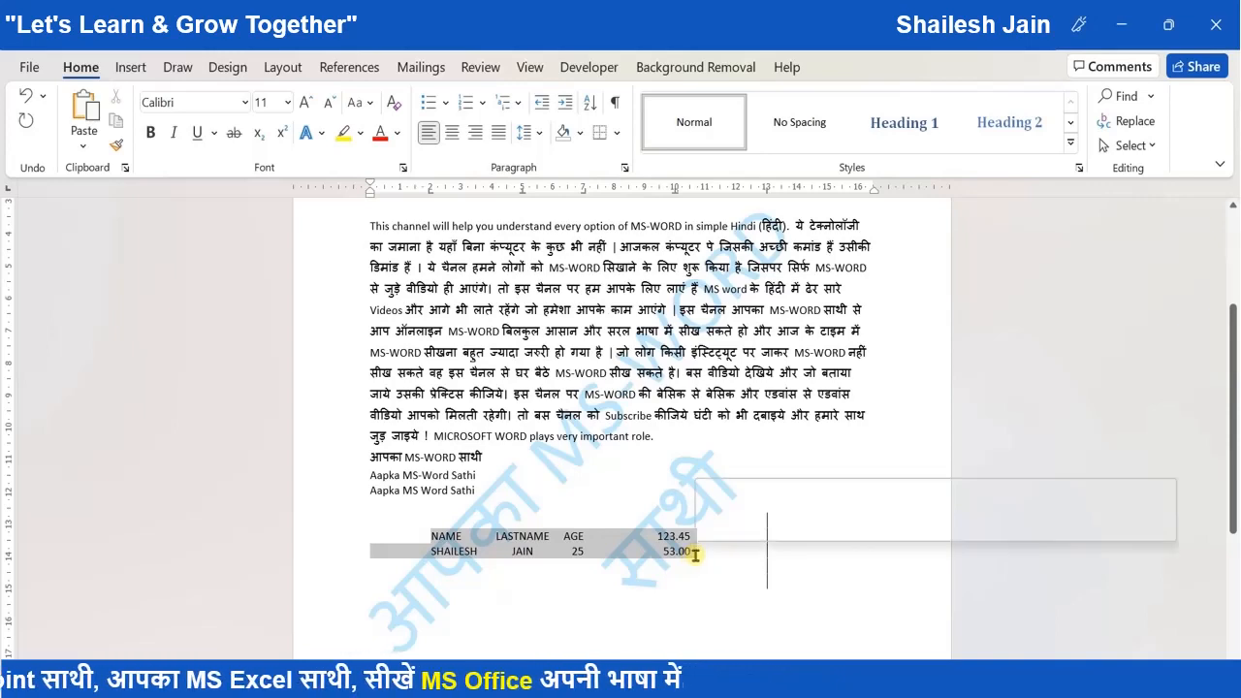
click(582, 190)
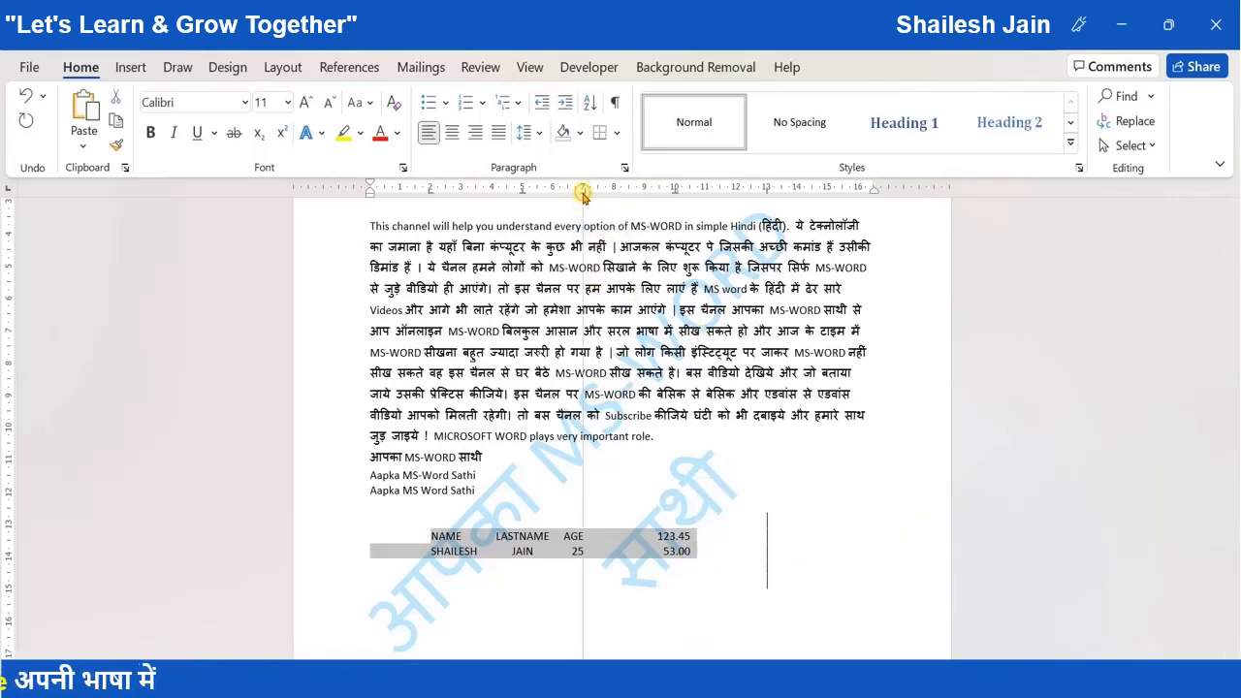
drag(582, 192, 587, 280)
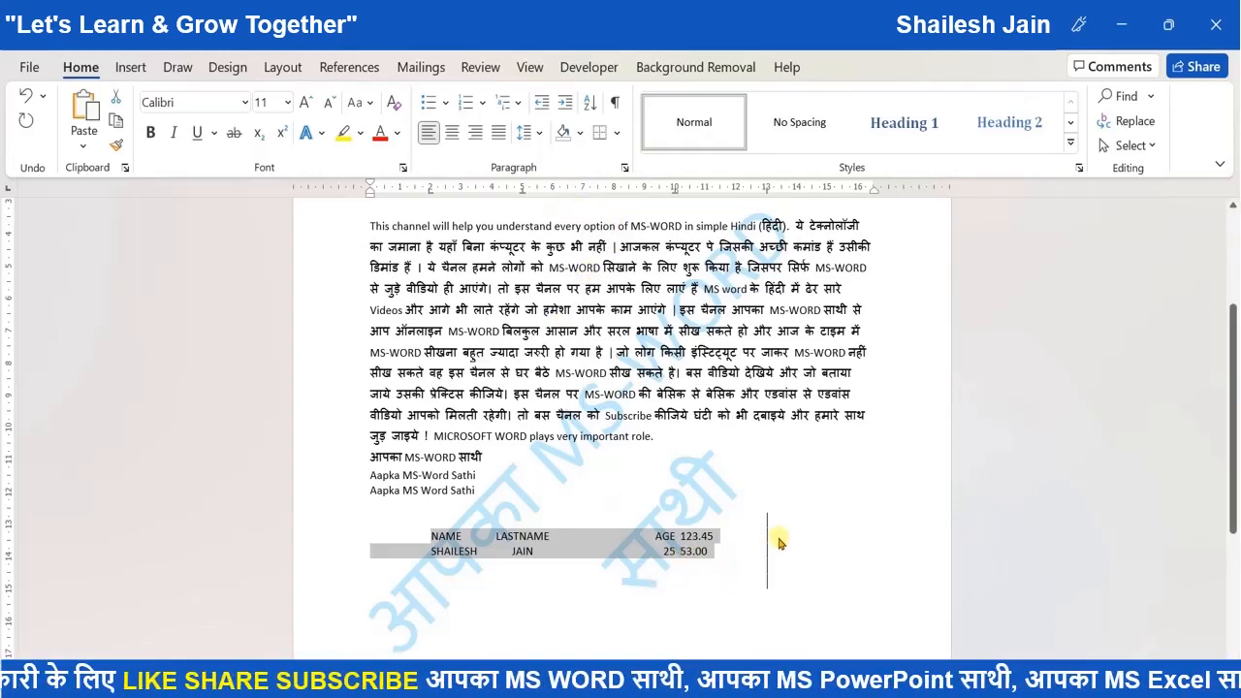
key(ctrl+z)
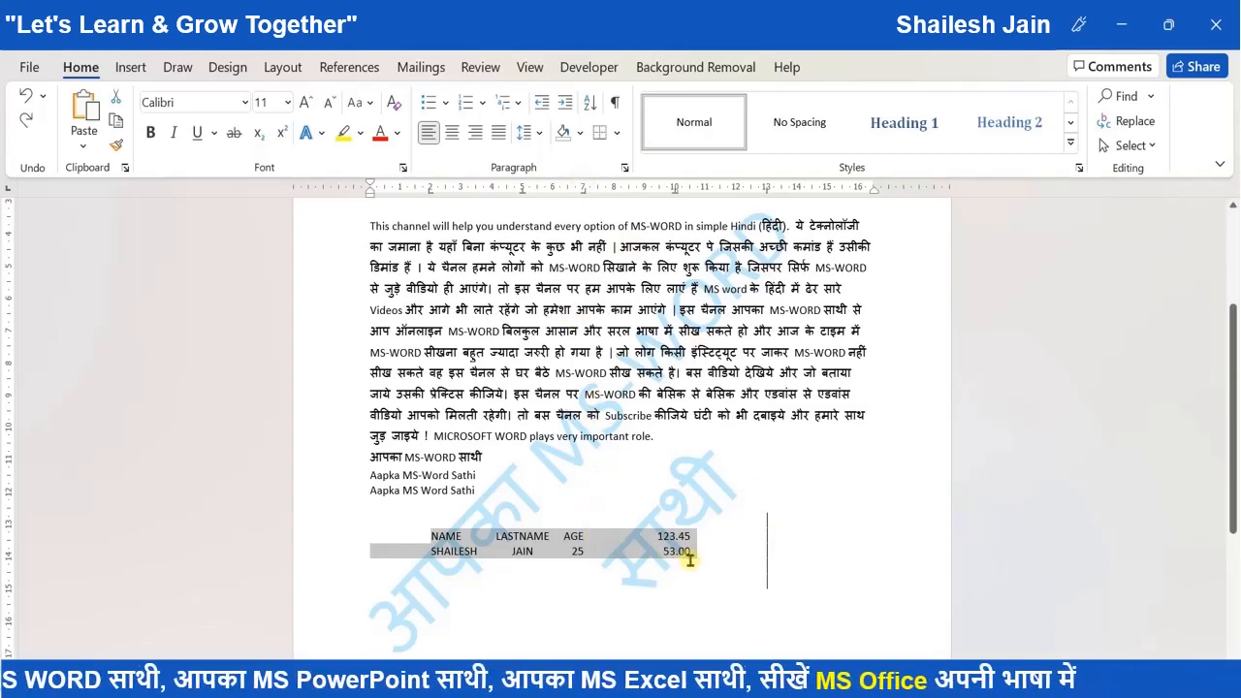
- Try removing the 7 cm tab stop from the second tabbed row only, and undo it
click(637, 553)
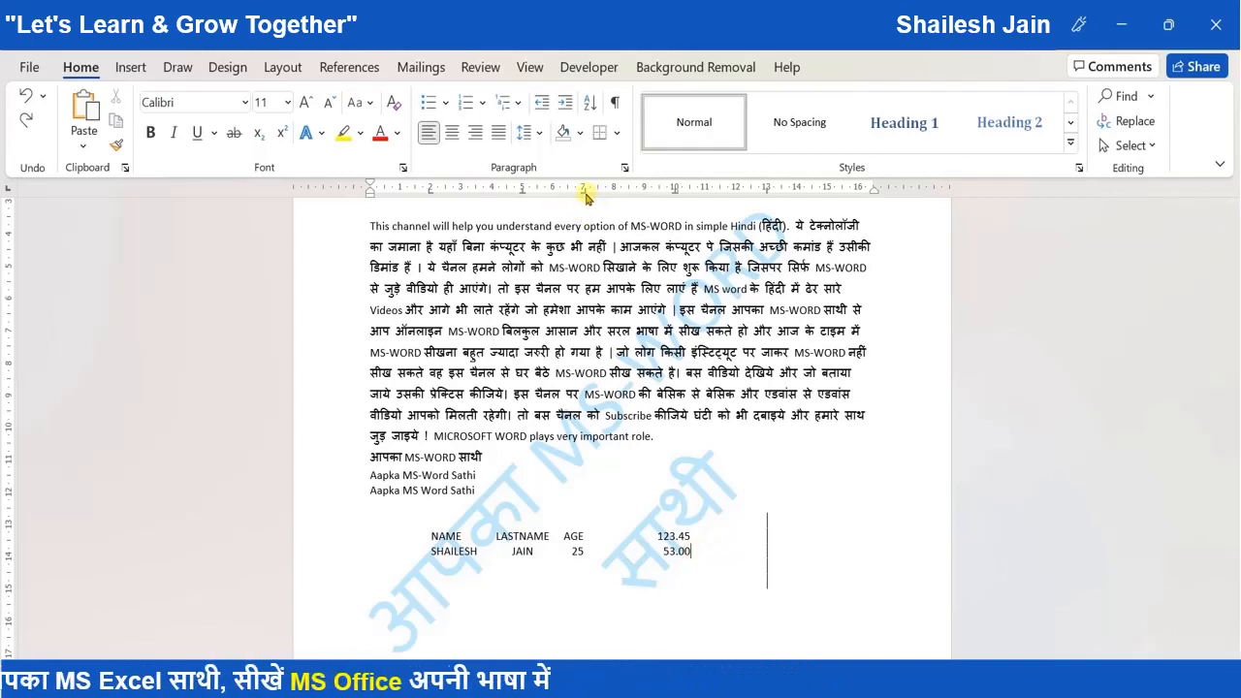
drag(585, 194, 594, 236)
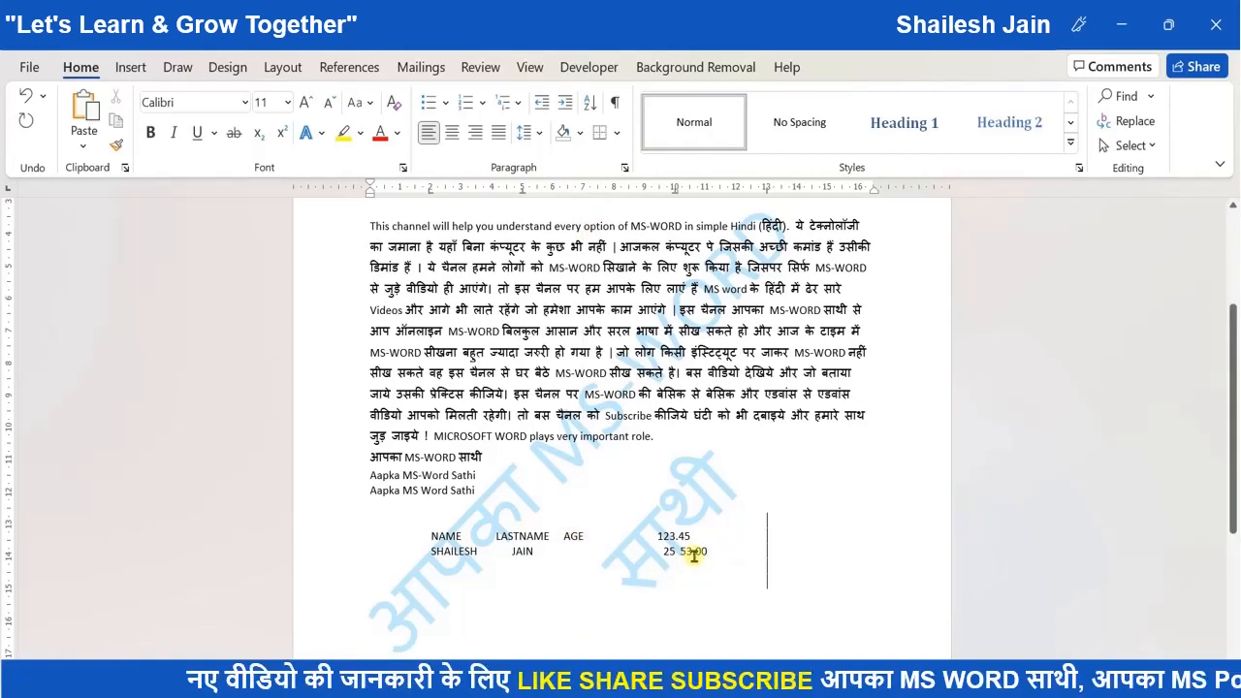
key(ctrl+z)
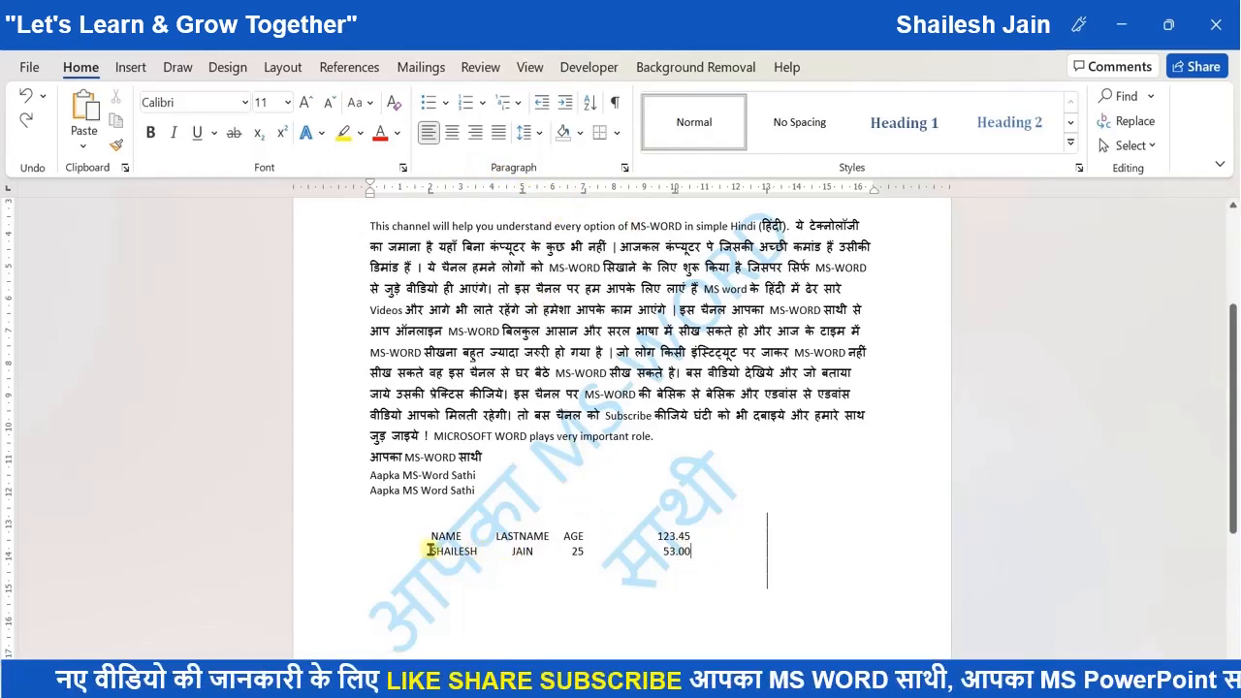
- Try removing the 5 cm center and 7 cm right tab stops from both rows, and undo both removals
drag(432, 540, 692, 551)
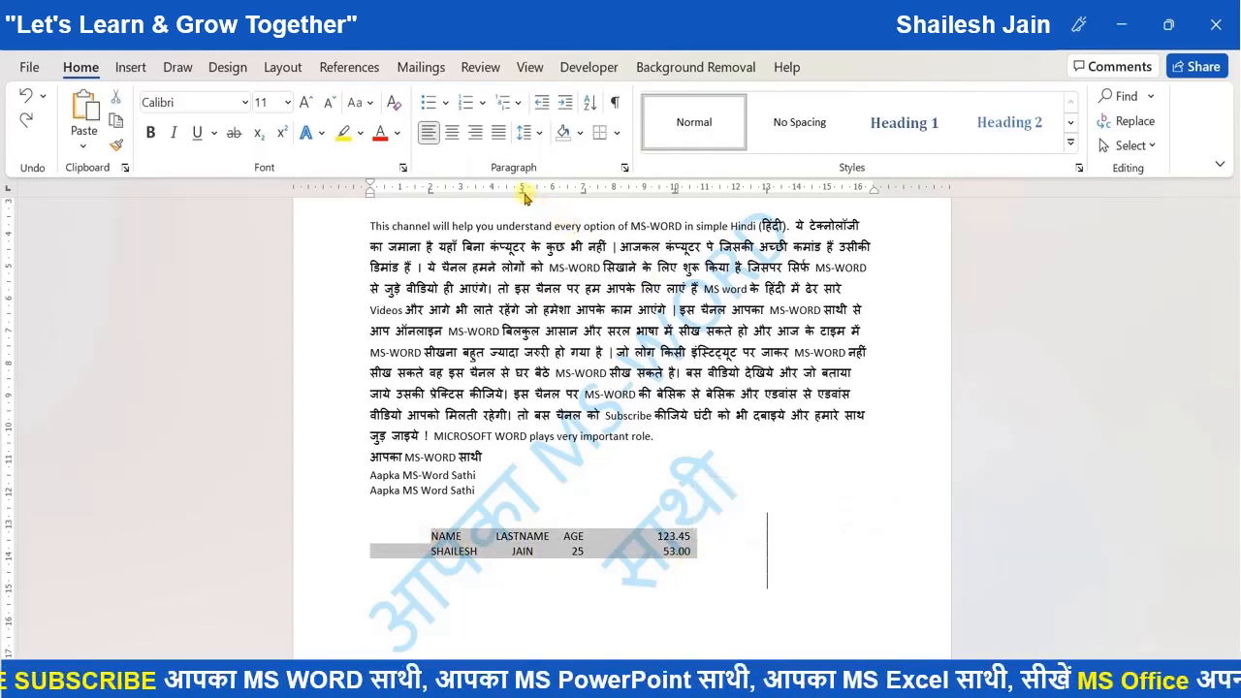
drag(522, 193, 523, 237)
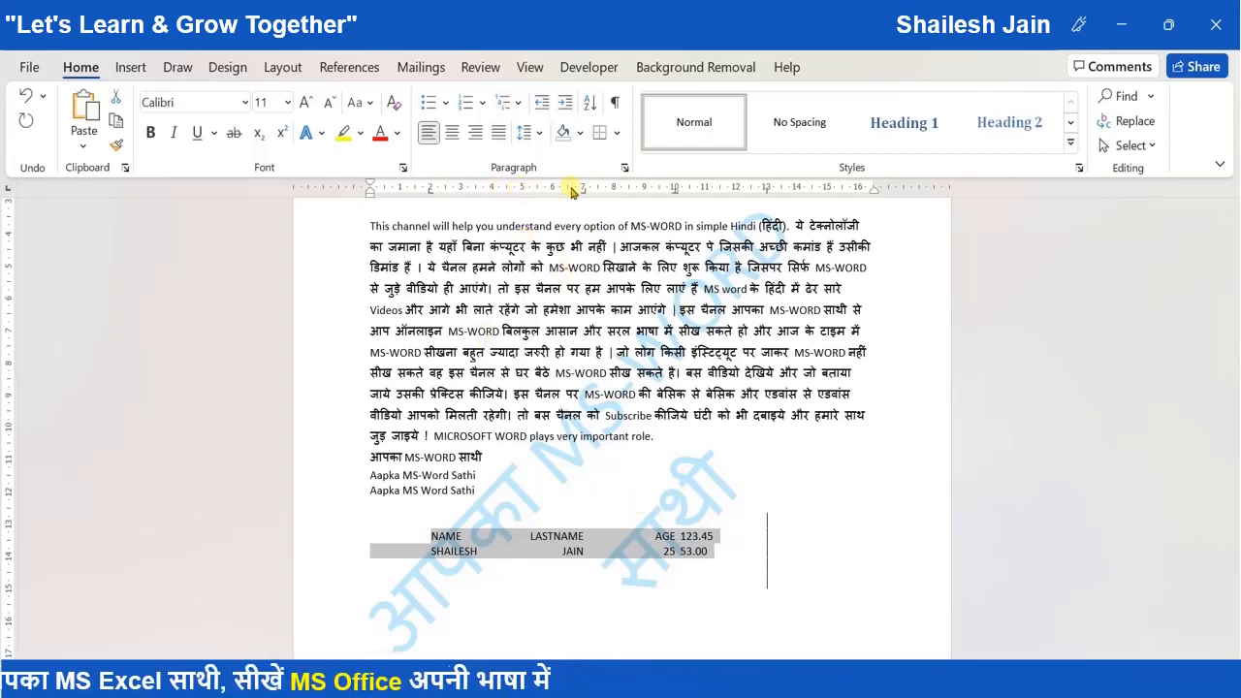
drag(582, 194, 583, 214)
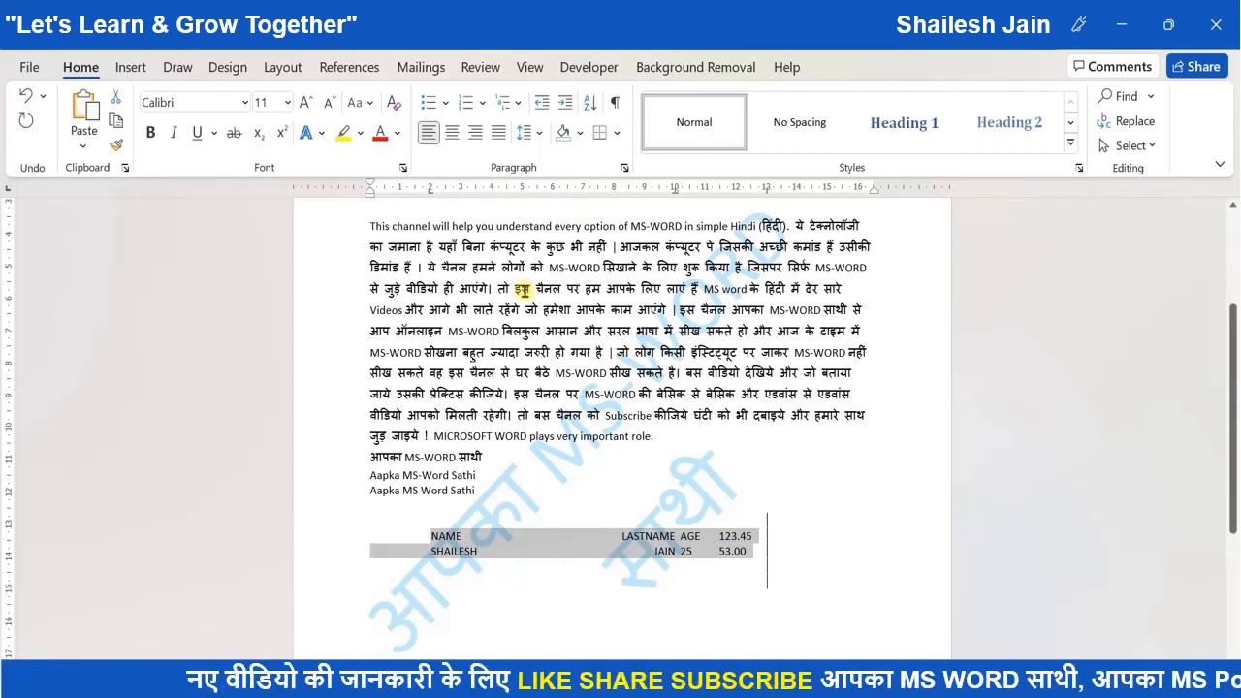
key(ctrl+z)
key(ctrl+z)
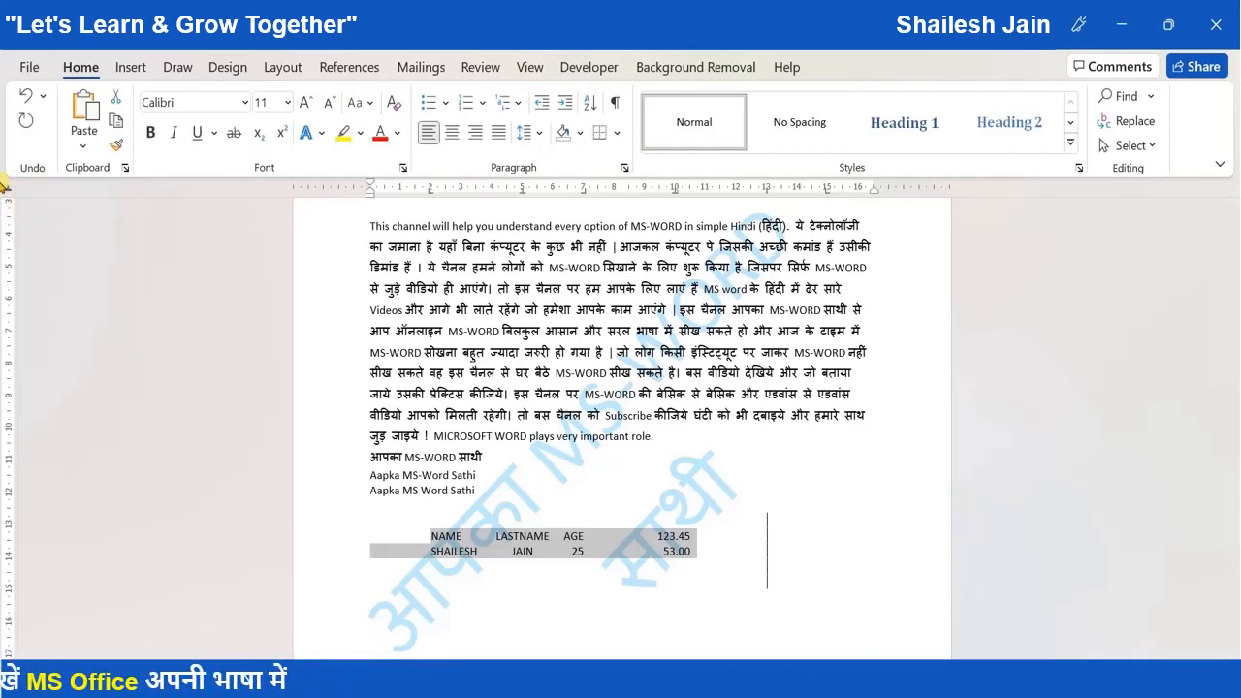
click(857, 188)
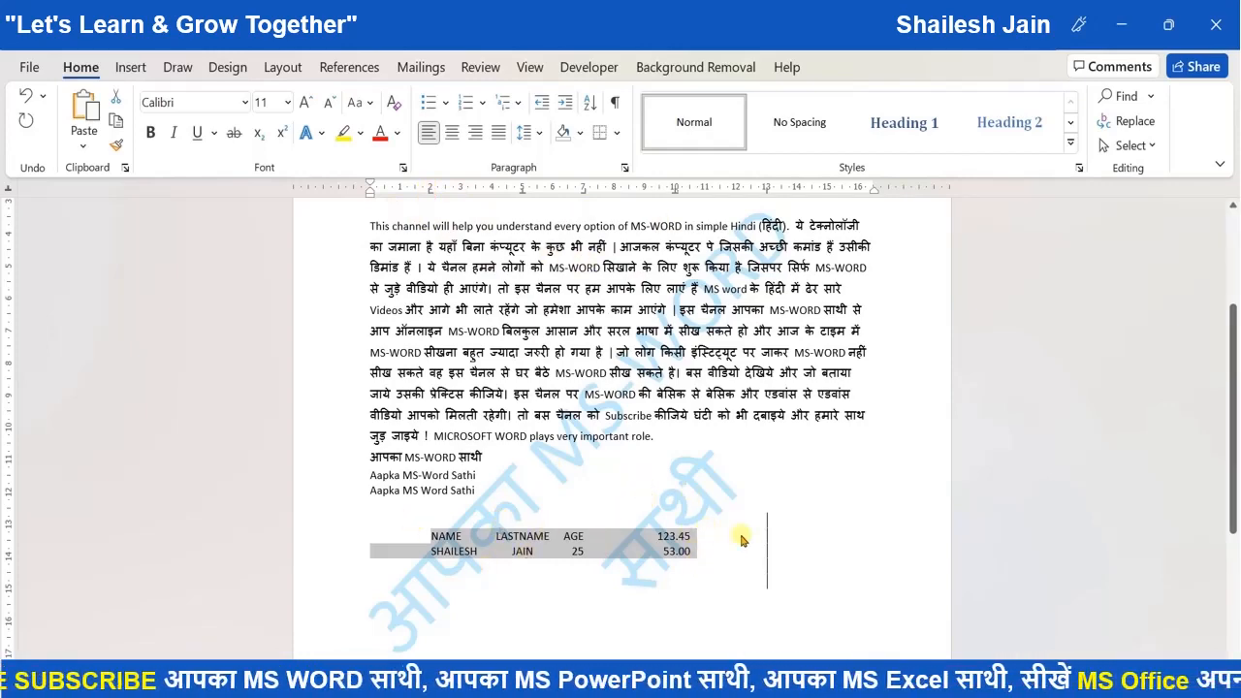
- Add a third tabbed row with ABC, XYZ, 00 and 234.01, ending with a new line
click(696, 554)
key(Return)
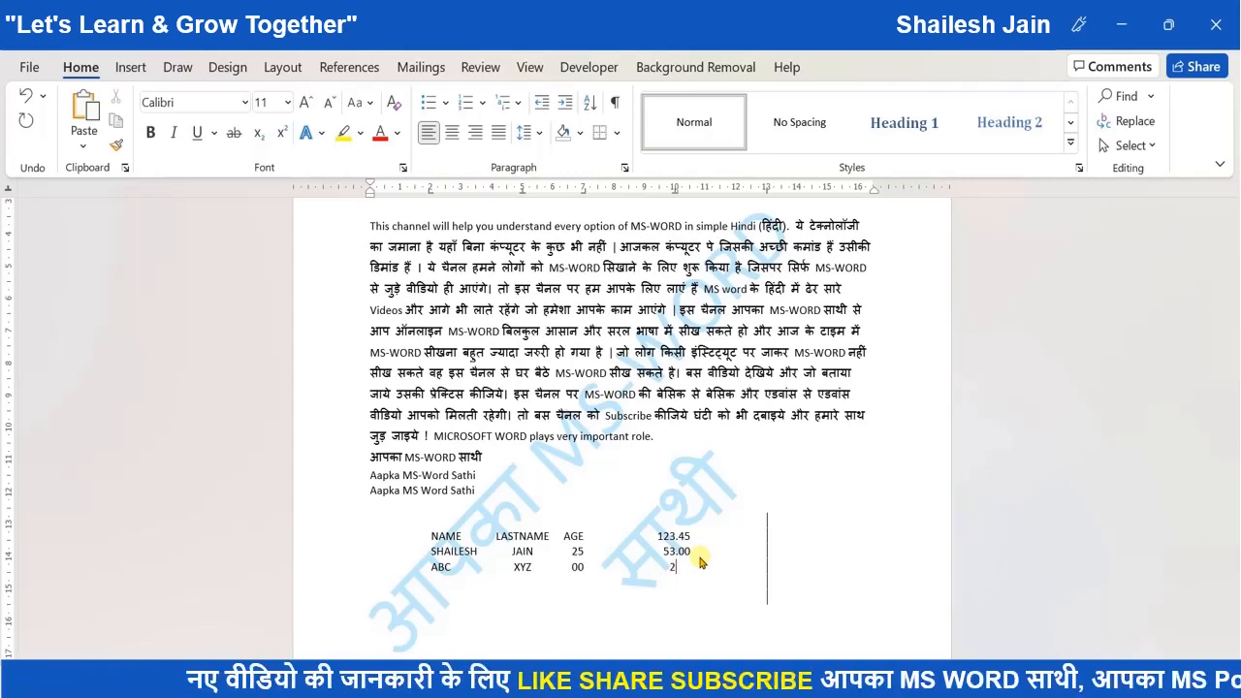
text(234)
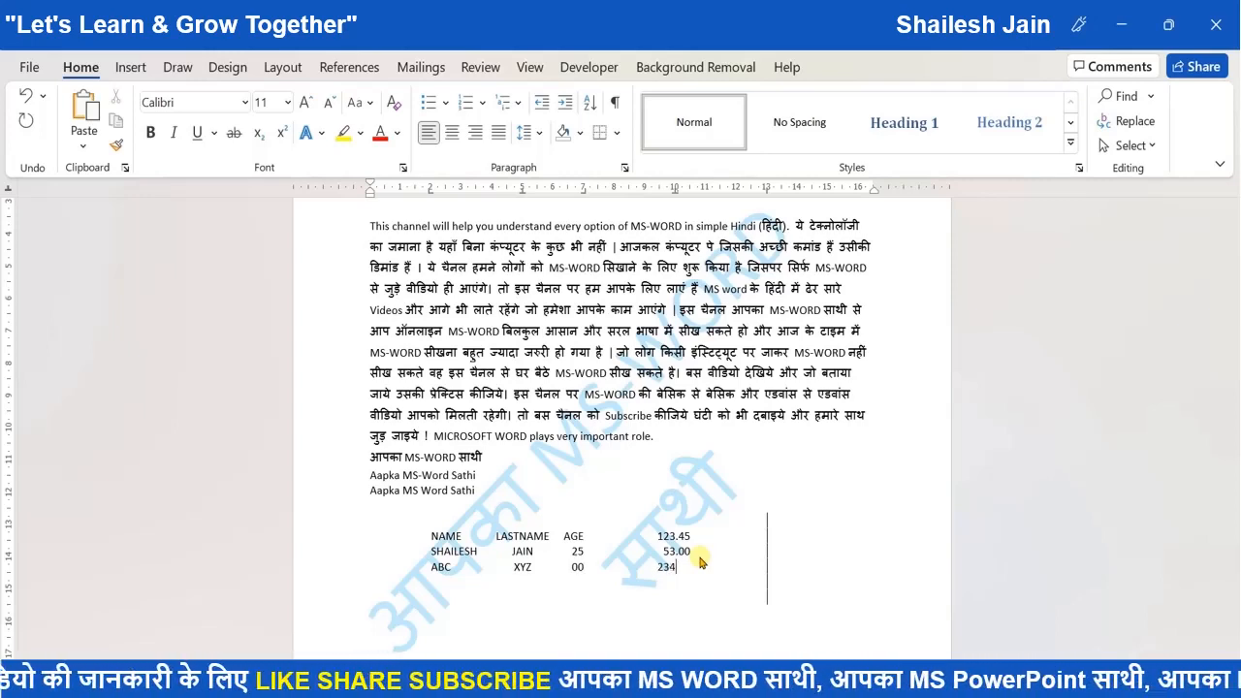
text(.01)
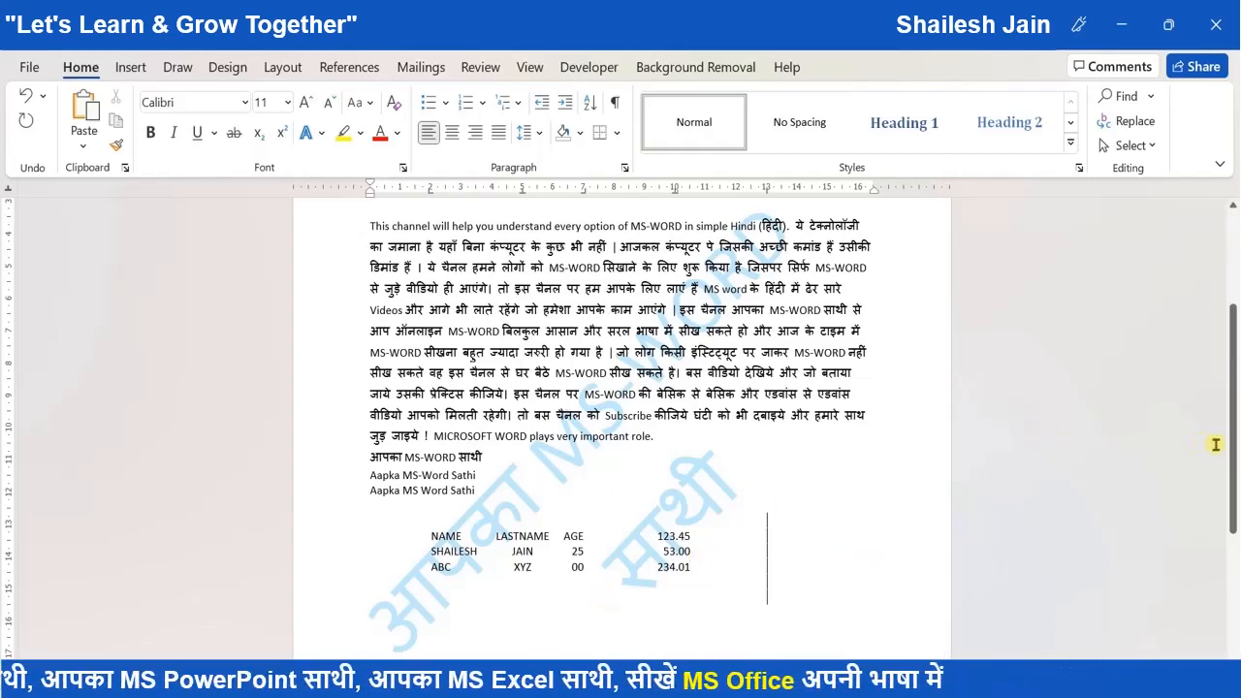
scroll(1231, 451, down, 3)
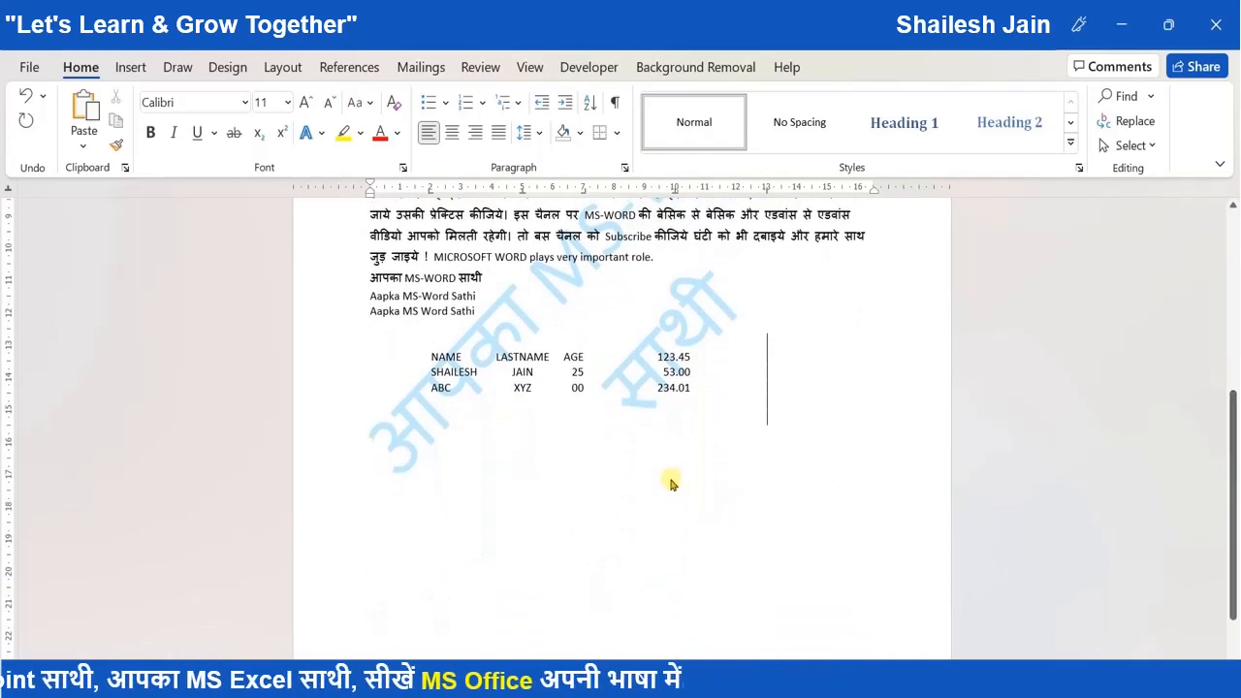
key(Return)
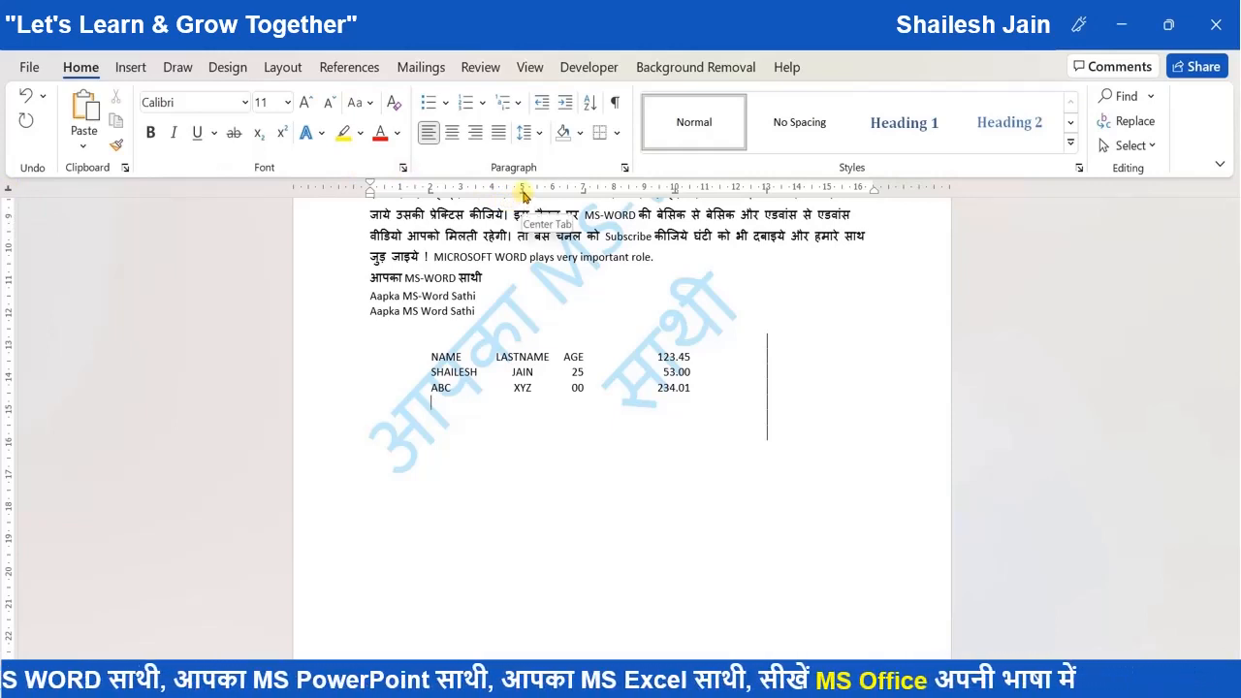
- Change the 2 cm and 7 cm tab stops of the new empty line to Bar alignment
double_click(432, 189)
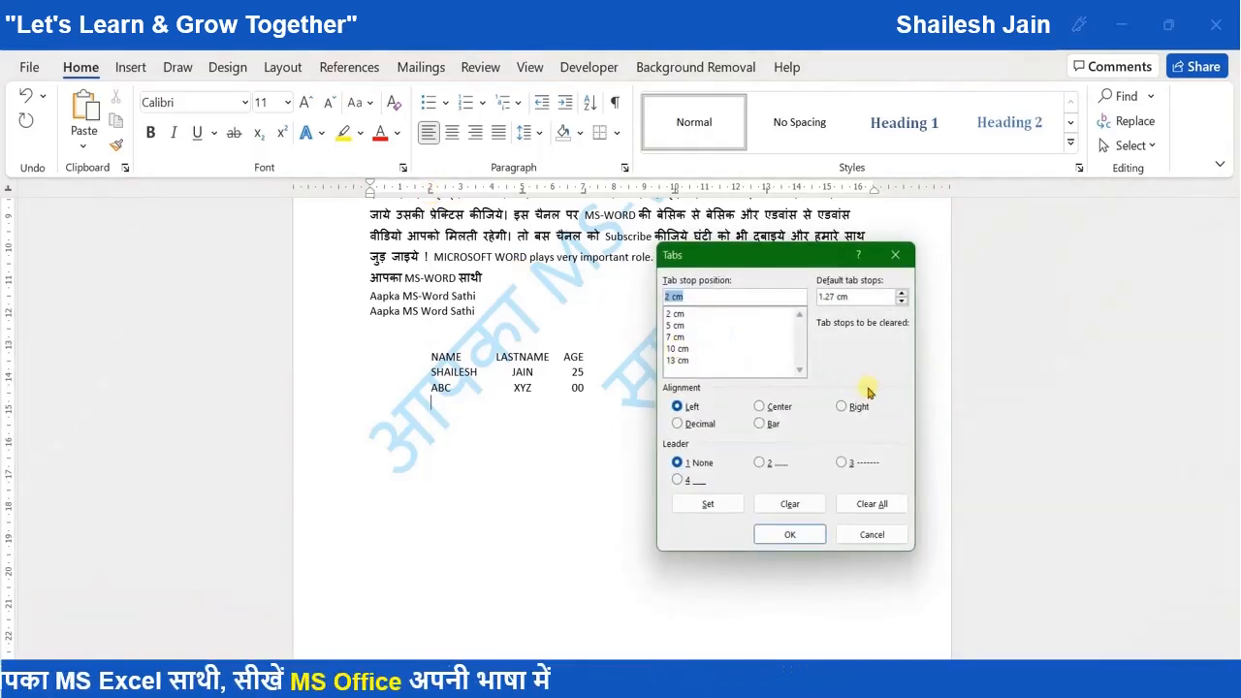
click(673, 314)
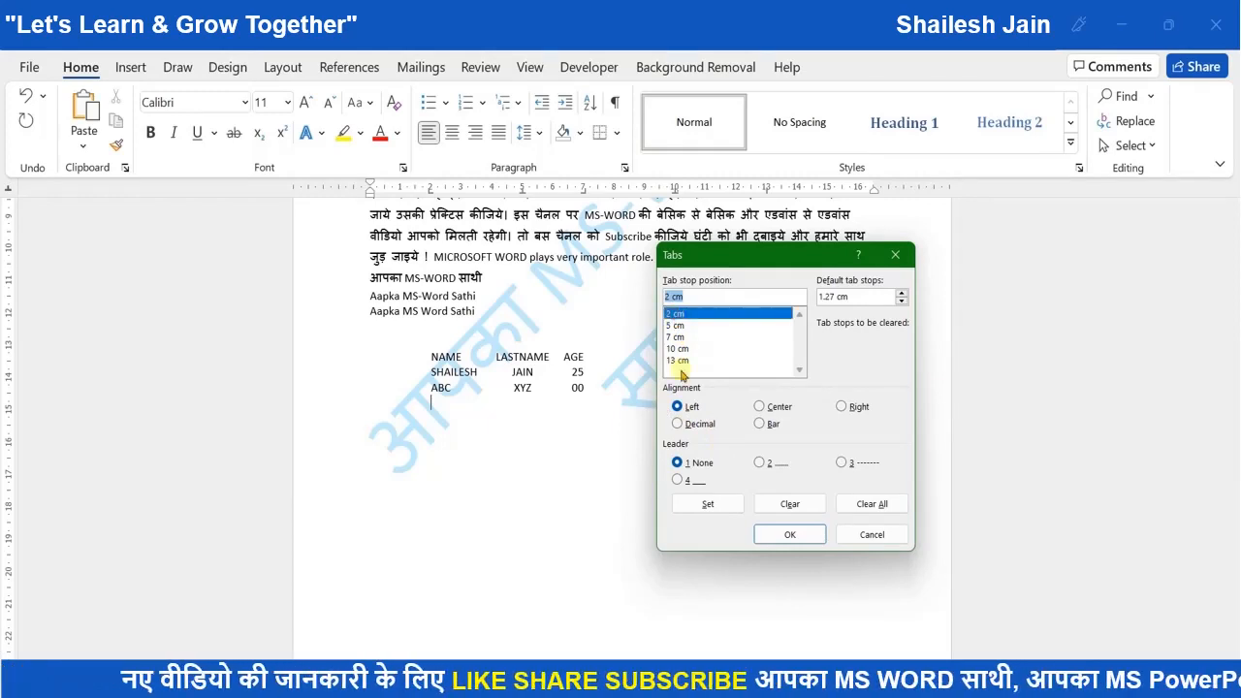
click(761, 424)
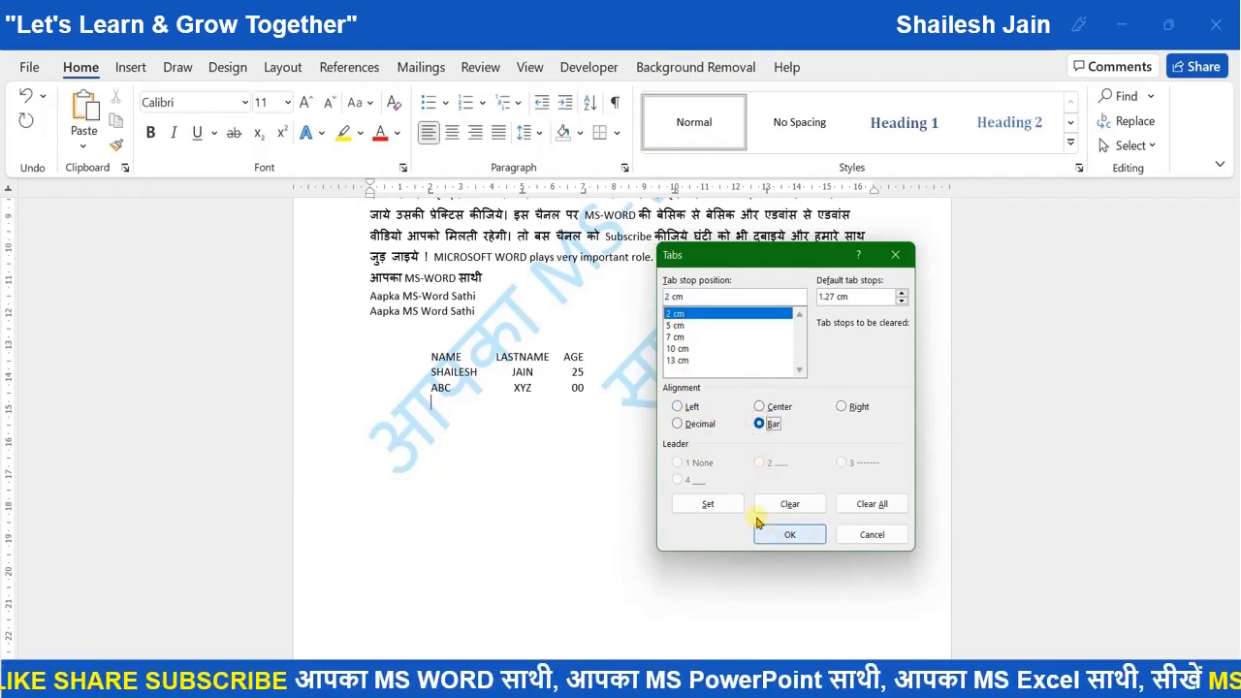
click(720, 506)
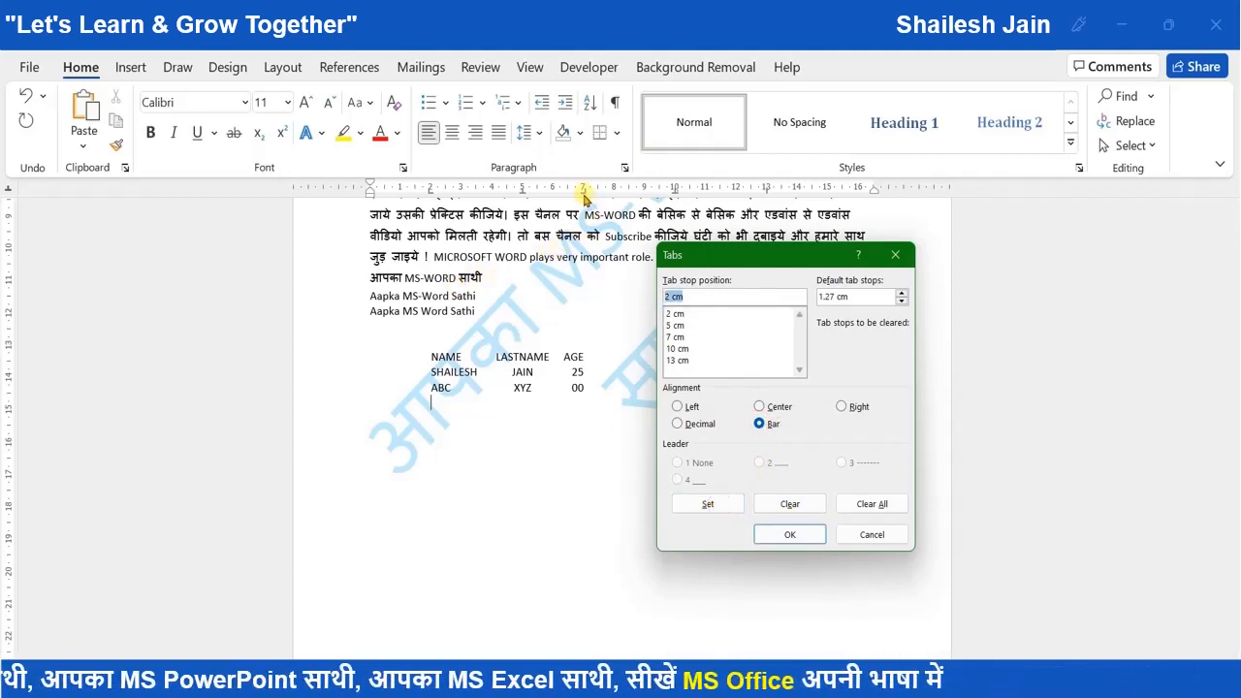
click(680, 338)
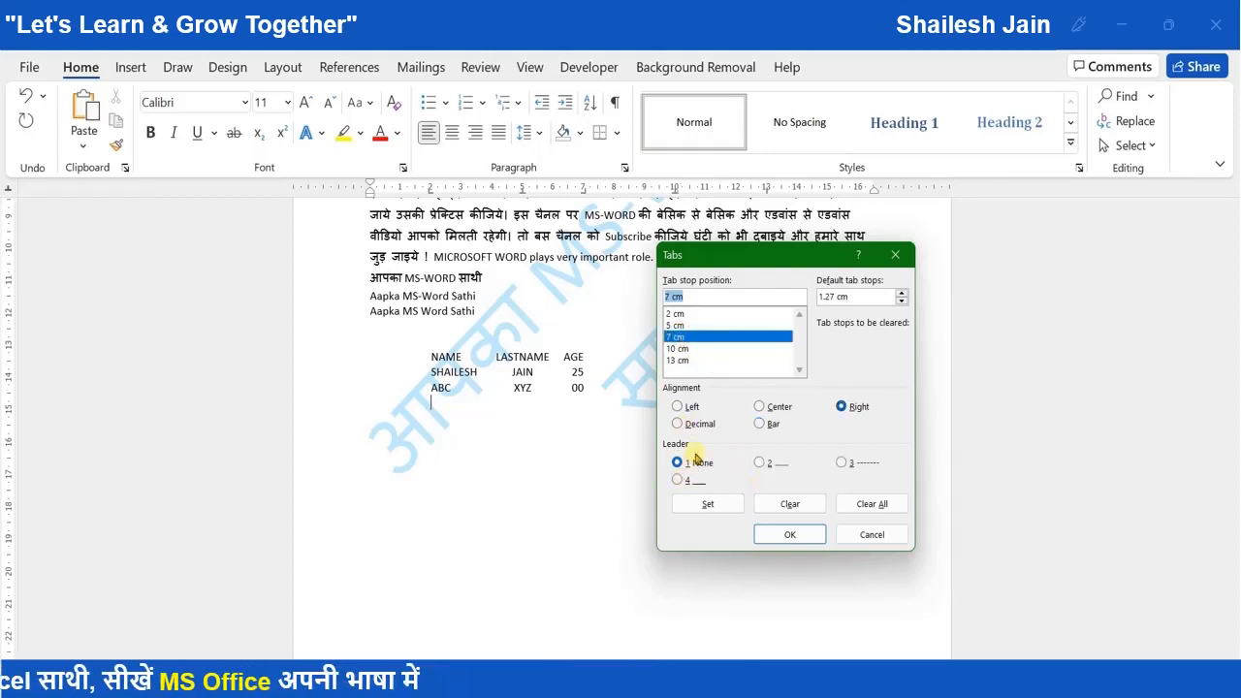
click(761, 424)
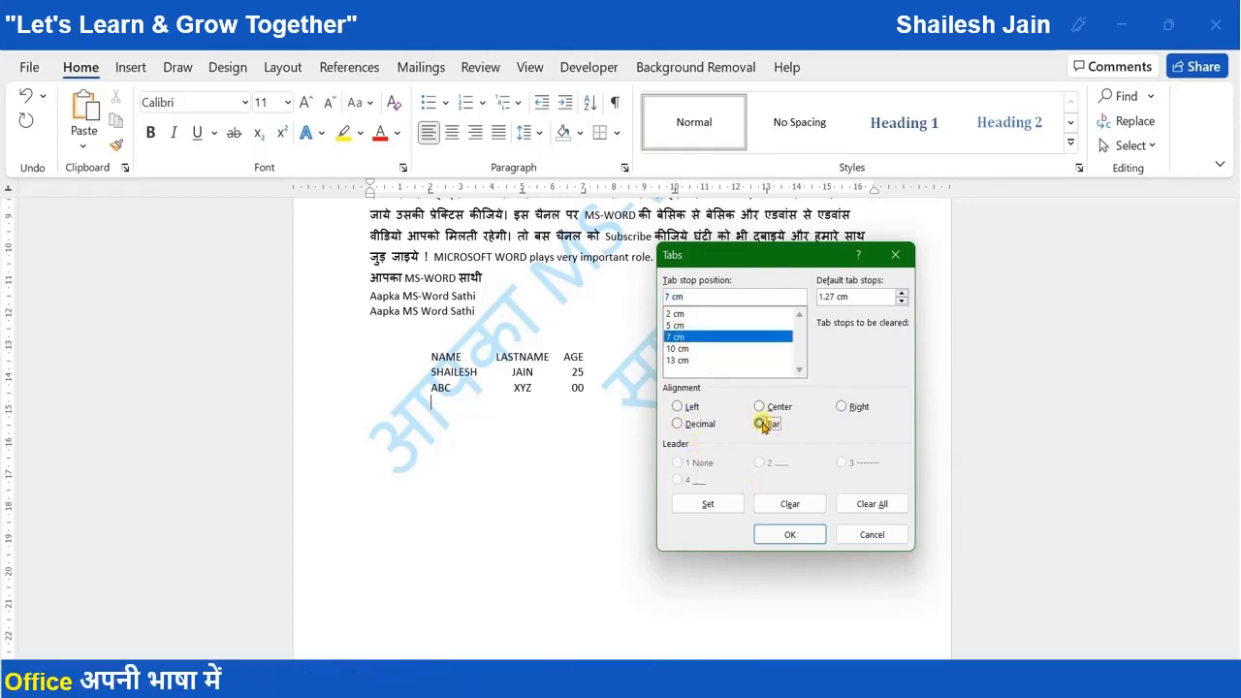
click(717, 505)
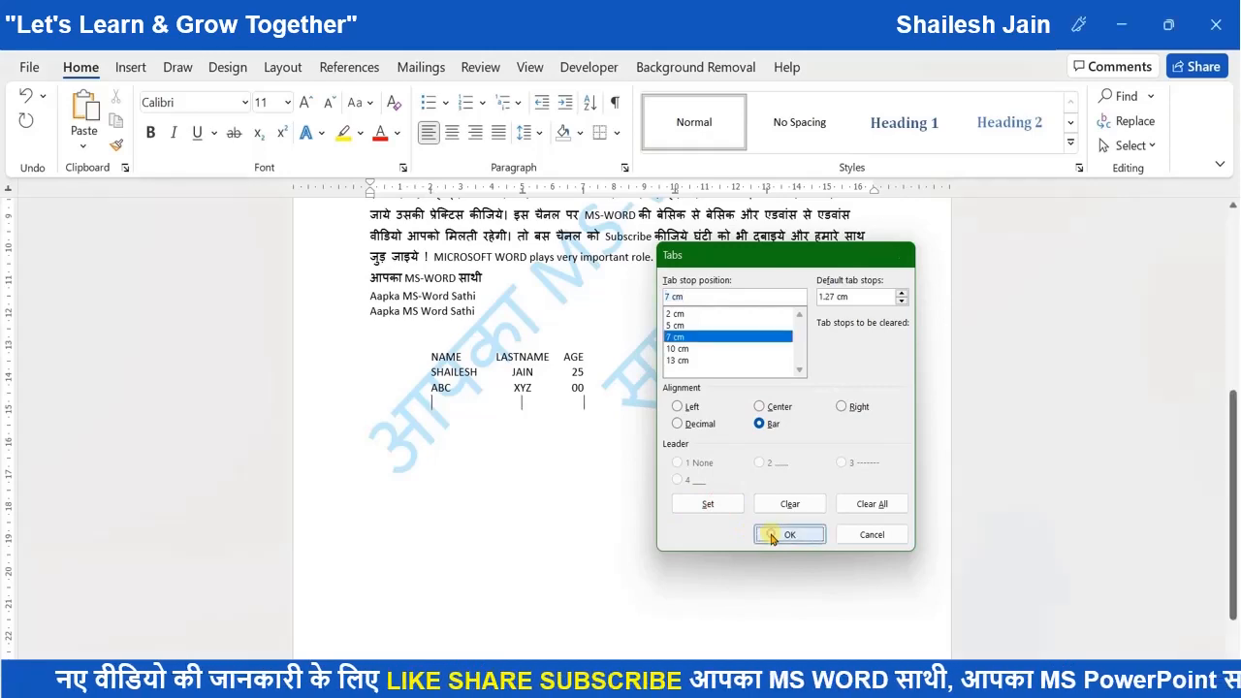
click(773, 535)
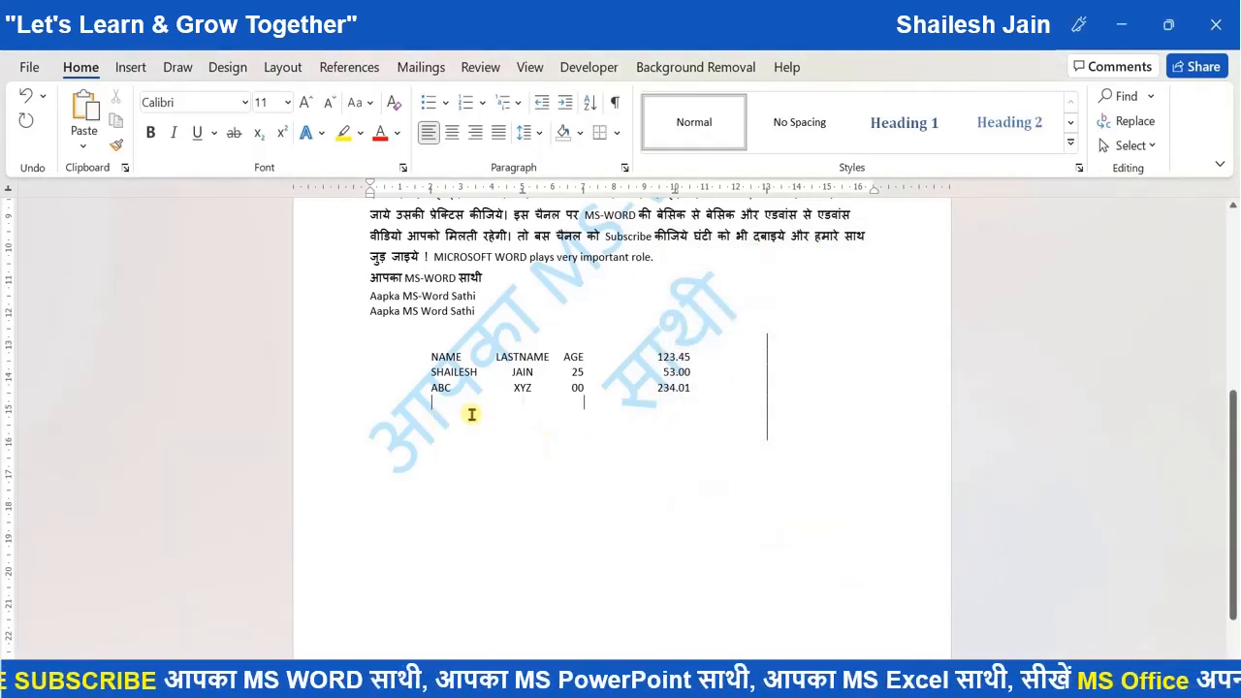
- Add two tabbed rows below the line with bar tabs, ABC, XYZ, 123 and ASDF, ‘;LK, 456, ending with a new line
key(Return)
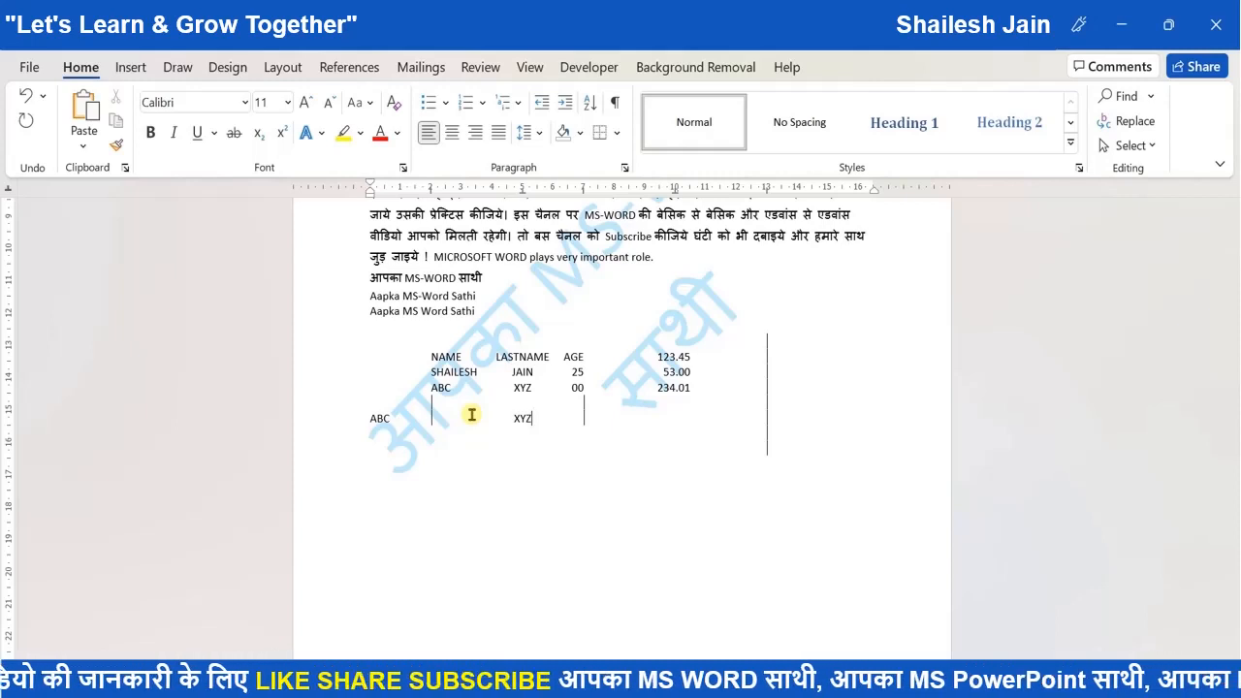
text(123)
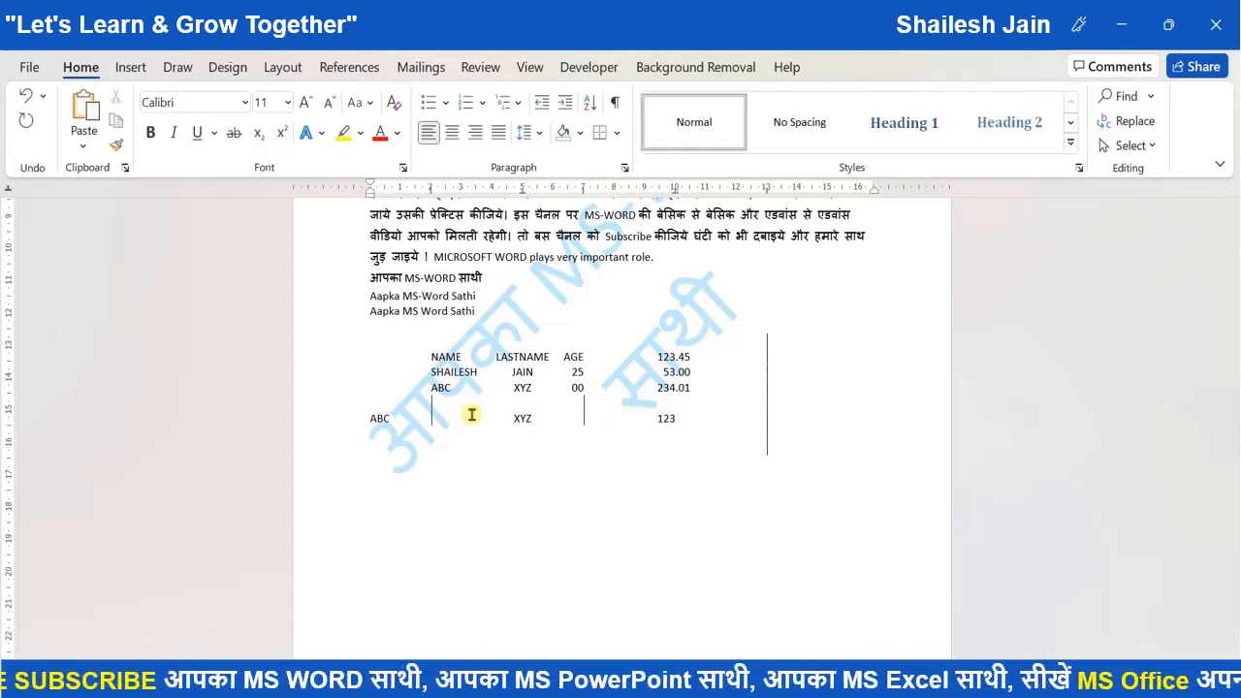
key(Return)
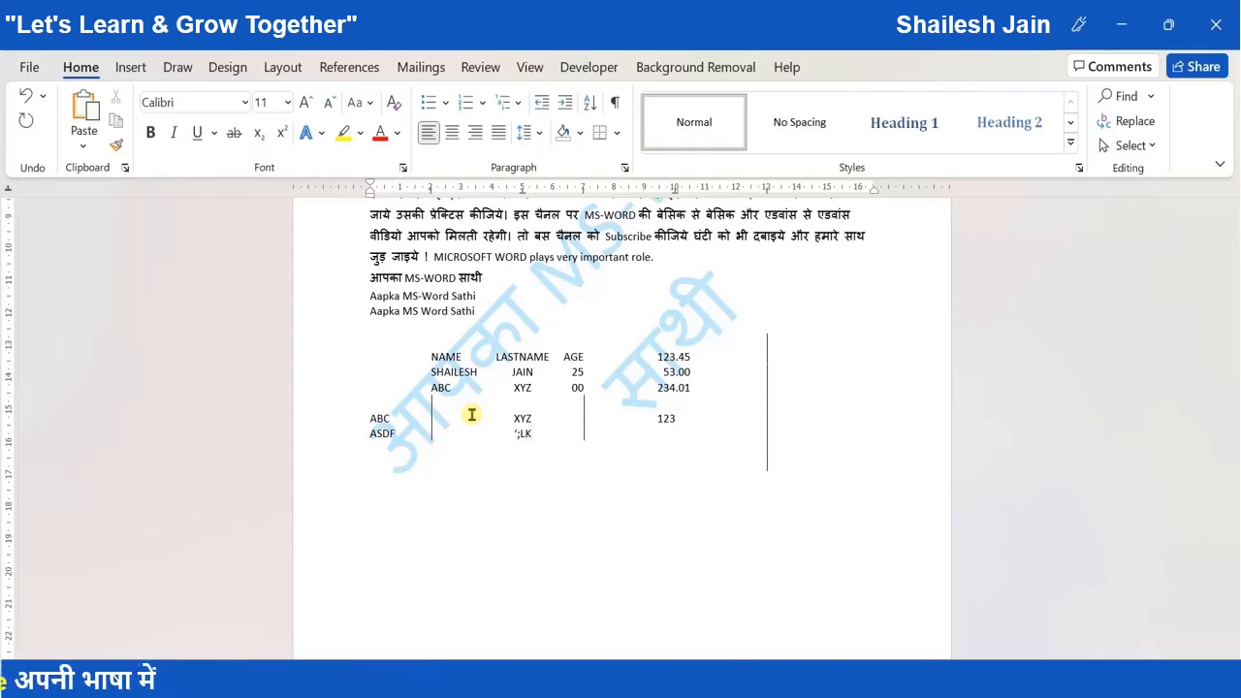
text(456)
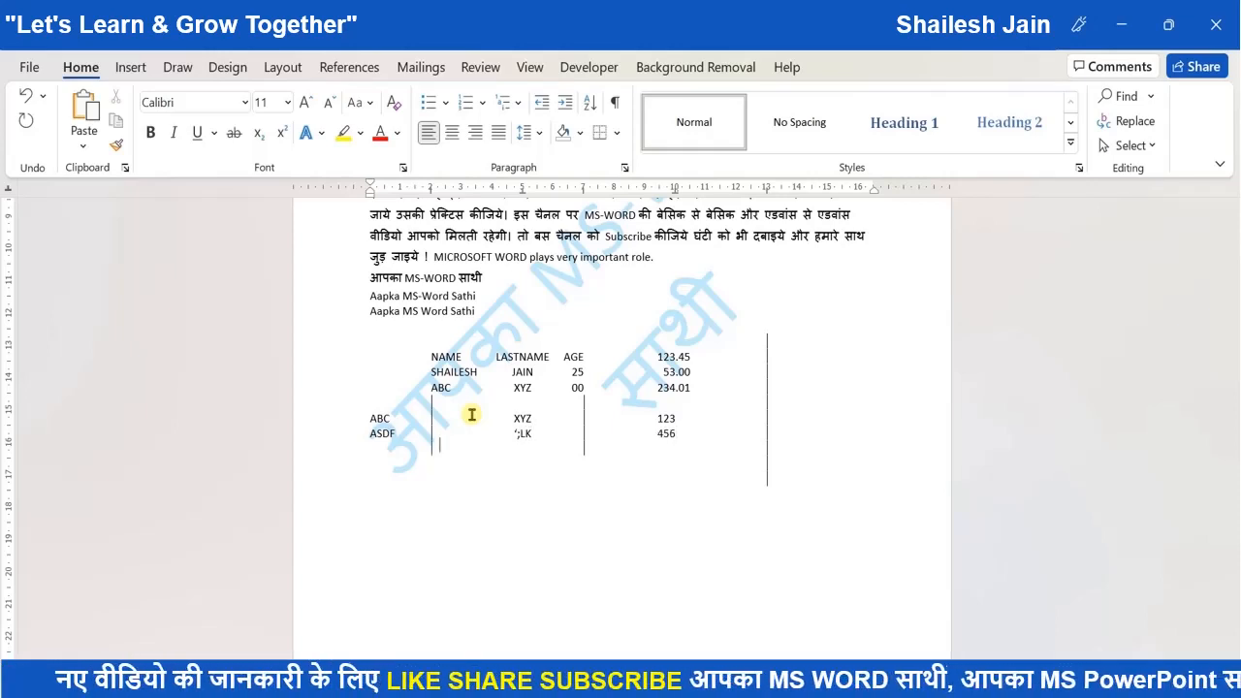
key(Return)
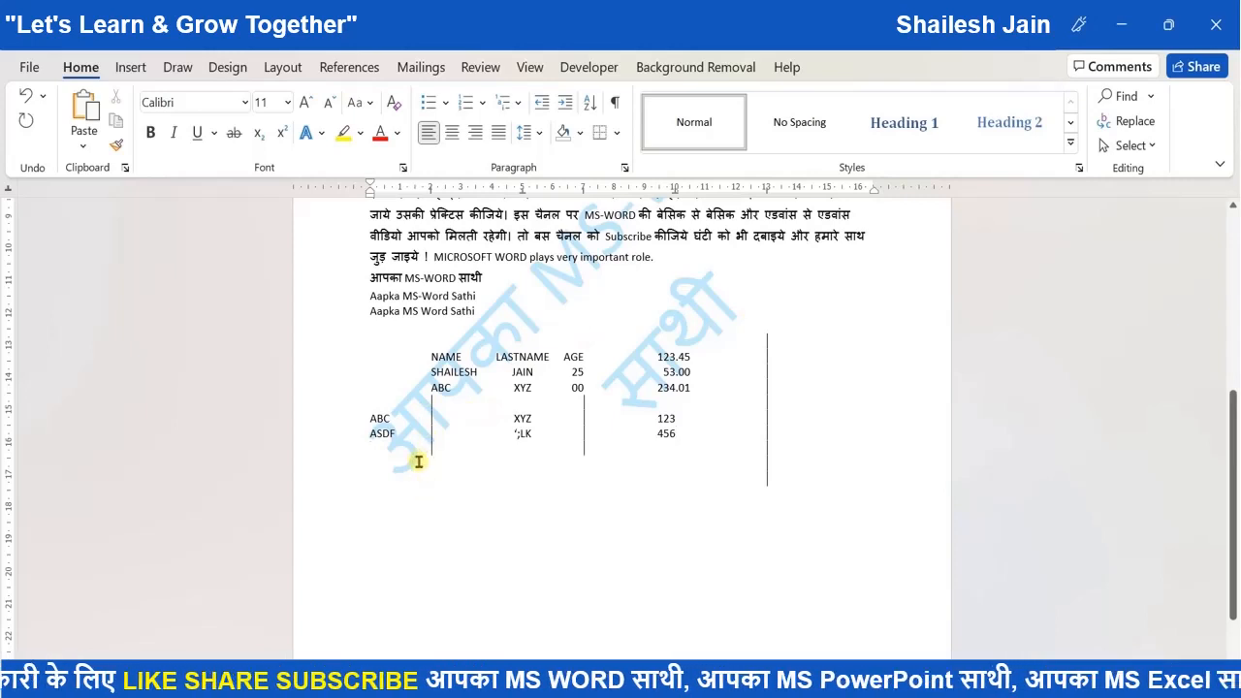
- Add eight empty lines below the ASDF row to extend the vertical bars down the page
key(Return)
key(Return)
key(Return)
key(Return)
key(Return)
key(Return)
key(Return)
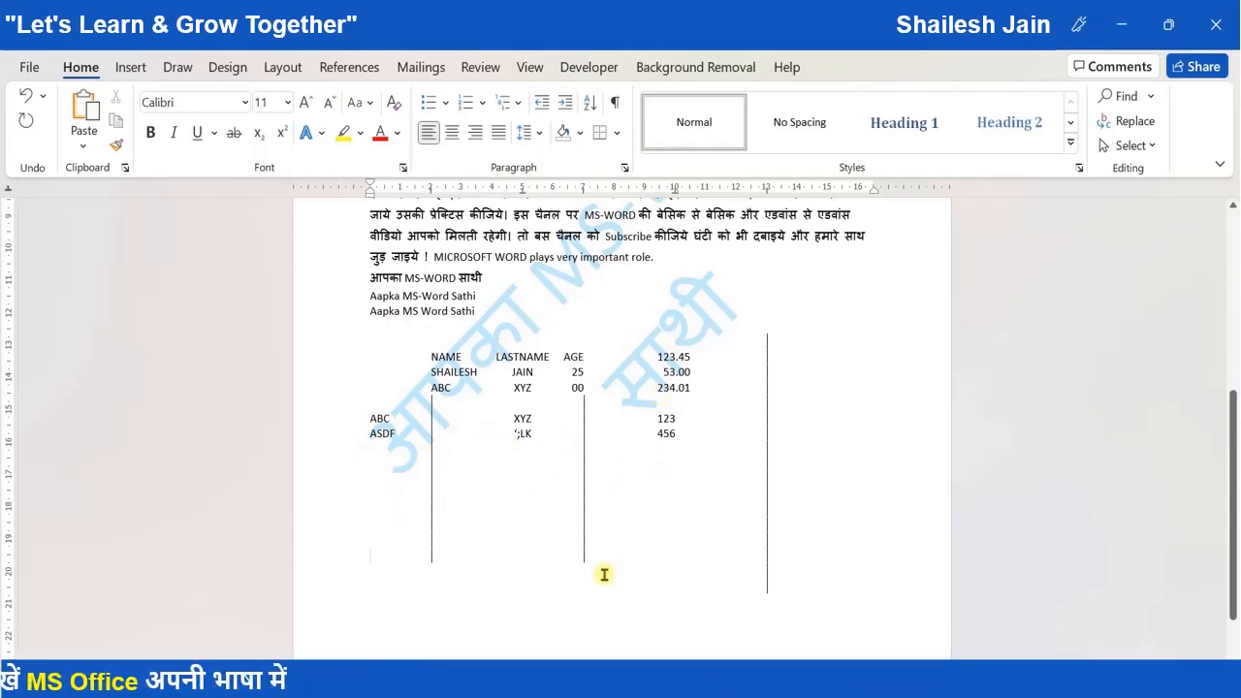
key(Return)
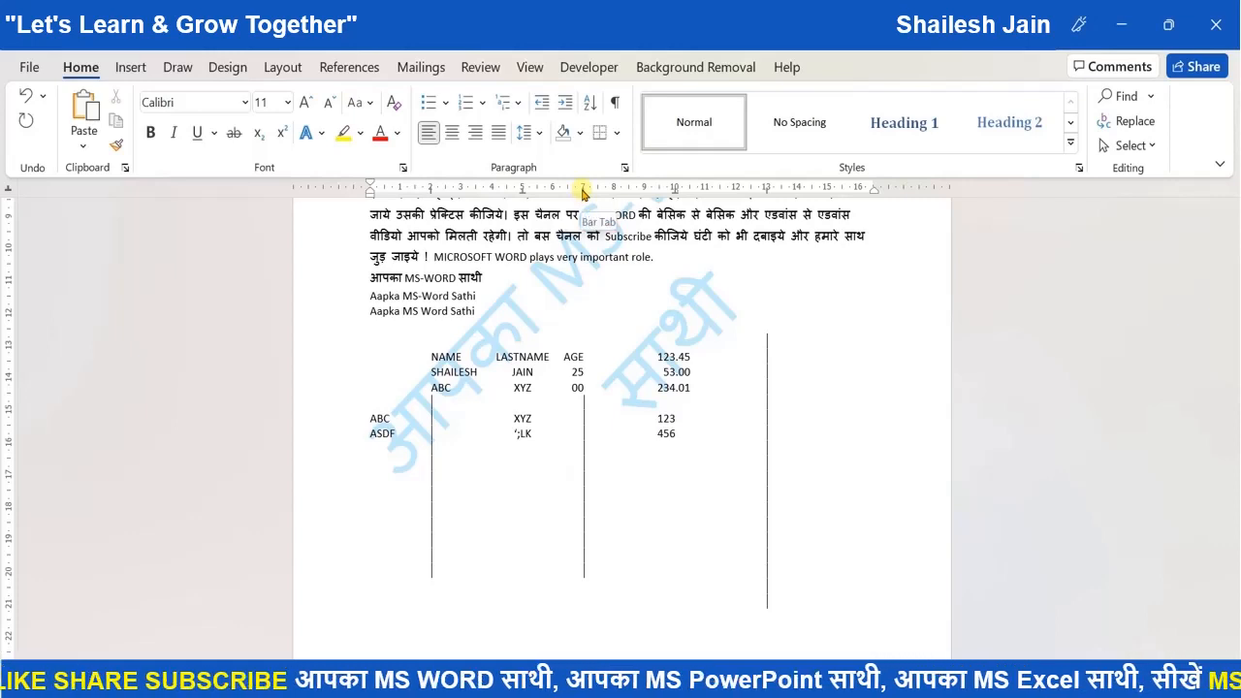
- Remove the 2, 7 and 13 cm bar tab stops from the current empty line and move its decimal tab stop to about 12.5 cm
drag(582, 189, 584, 254)
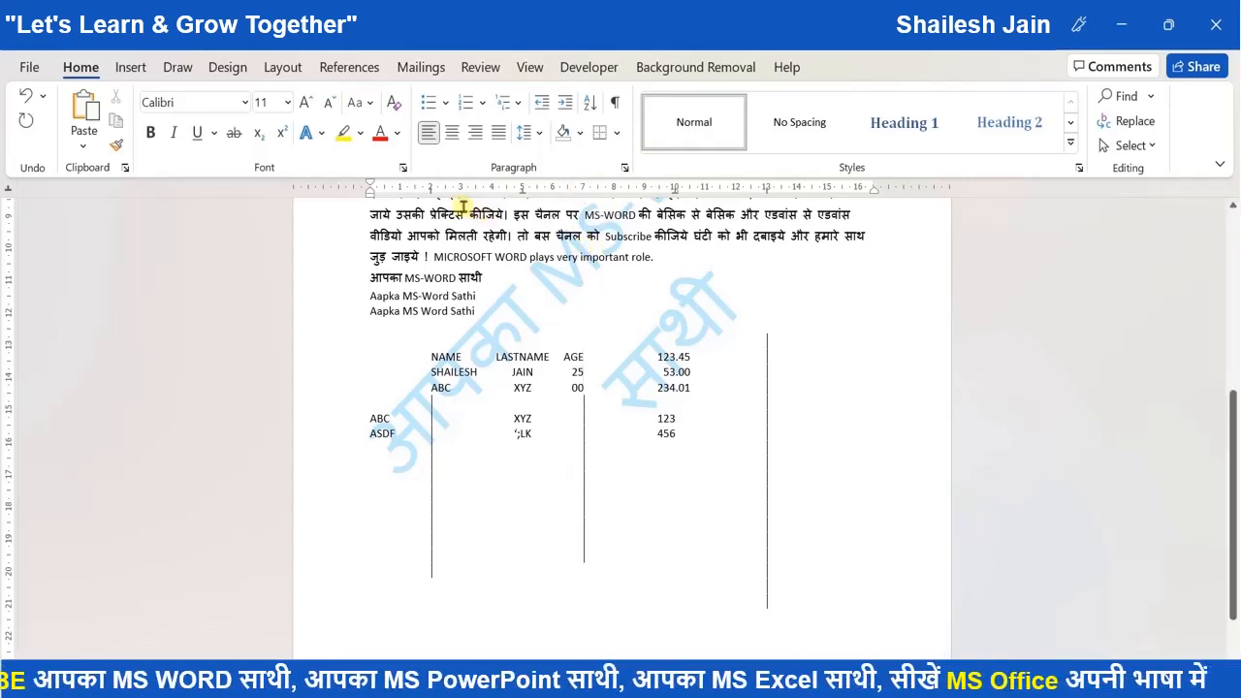
drag(432, 188, 443, 276)
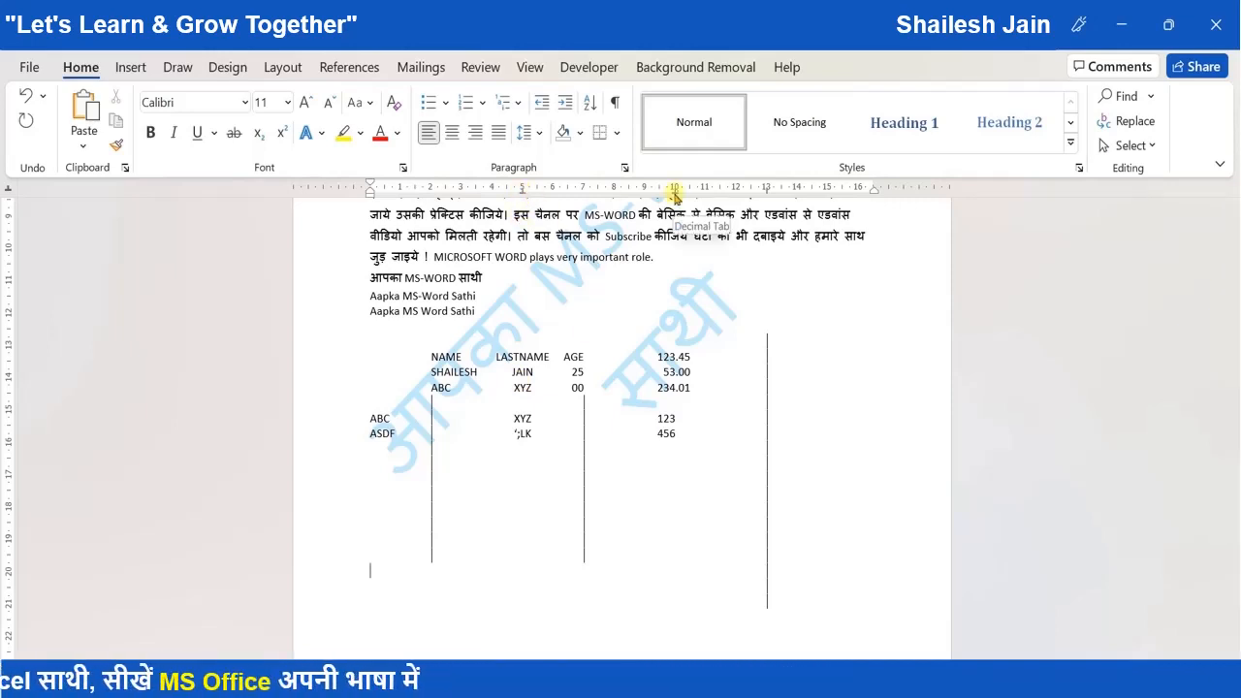
drag(676, 192, 754, 197)
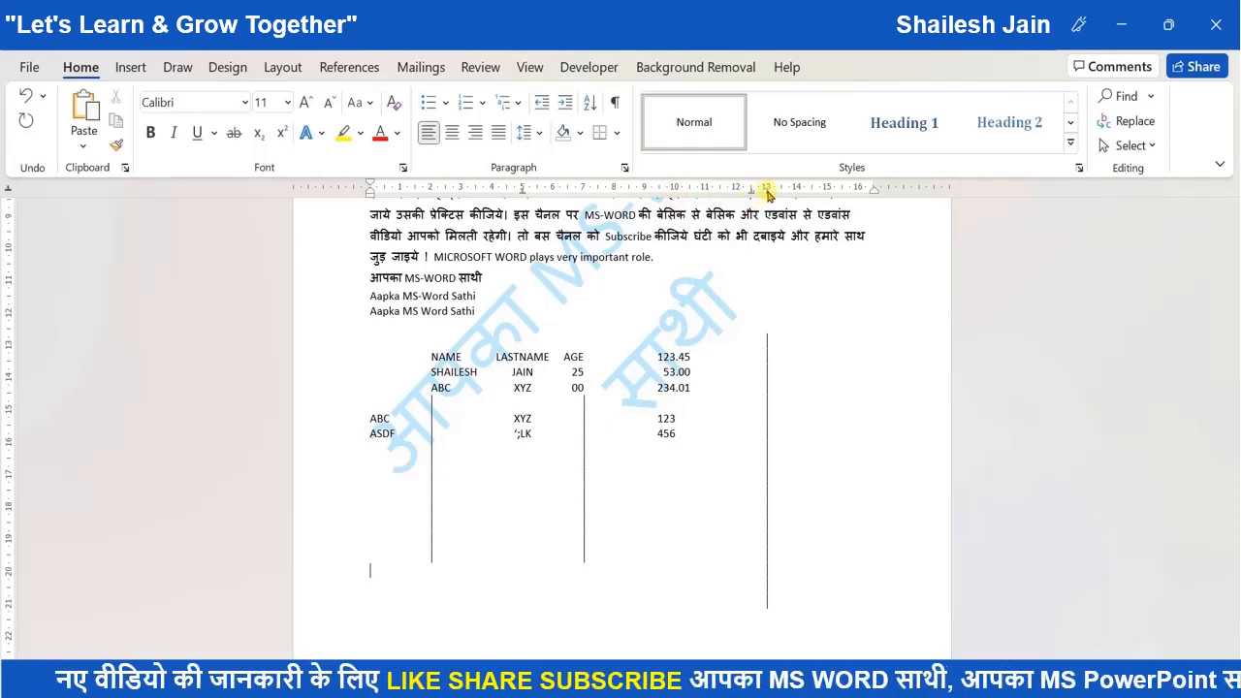
click(766, 190)
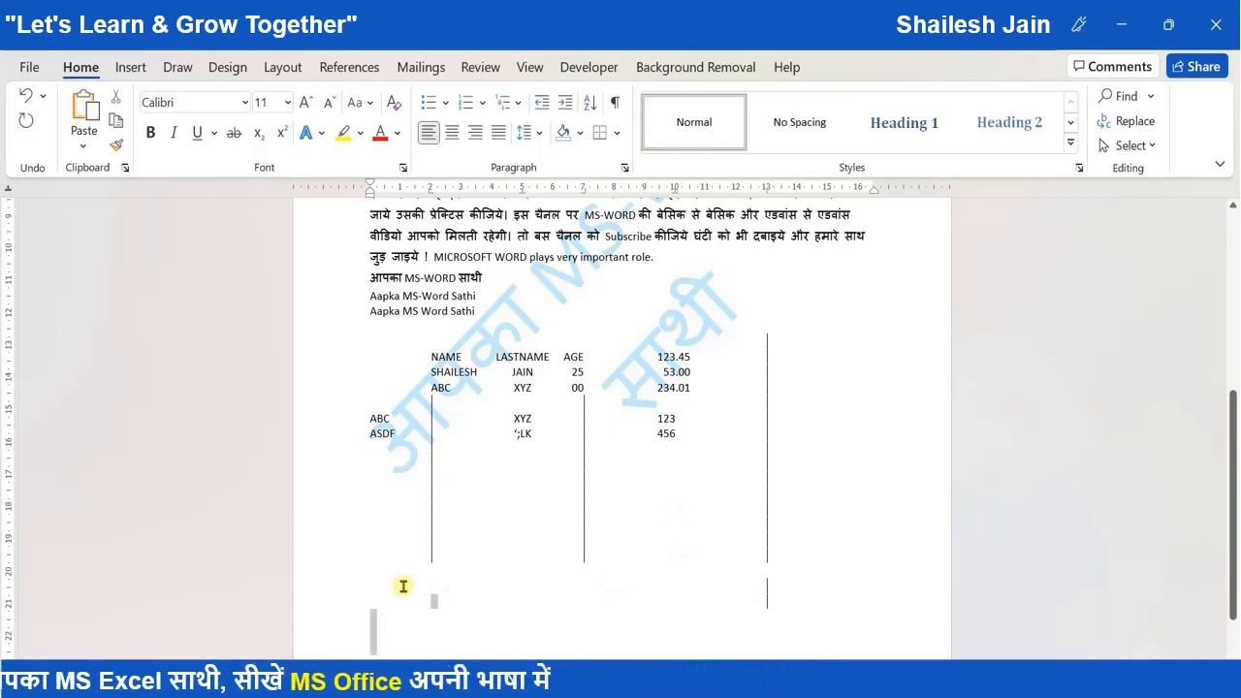
- Clear all tab stops from the selected empty lines at the end of the document
double_click(430, 192)
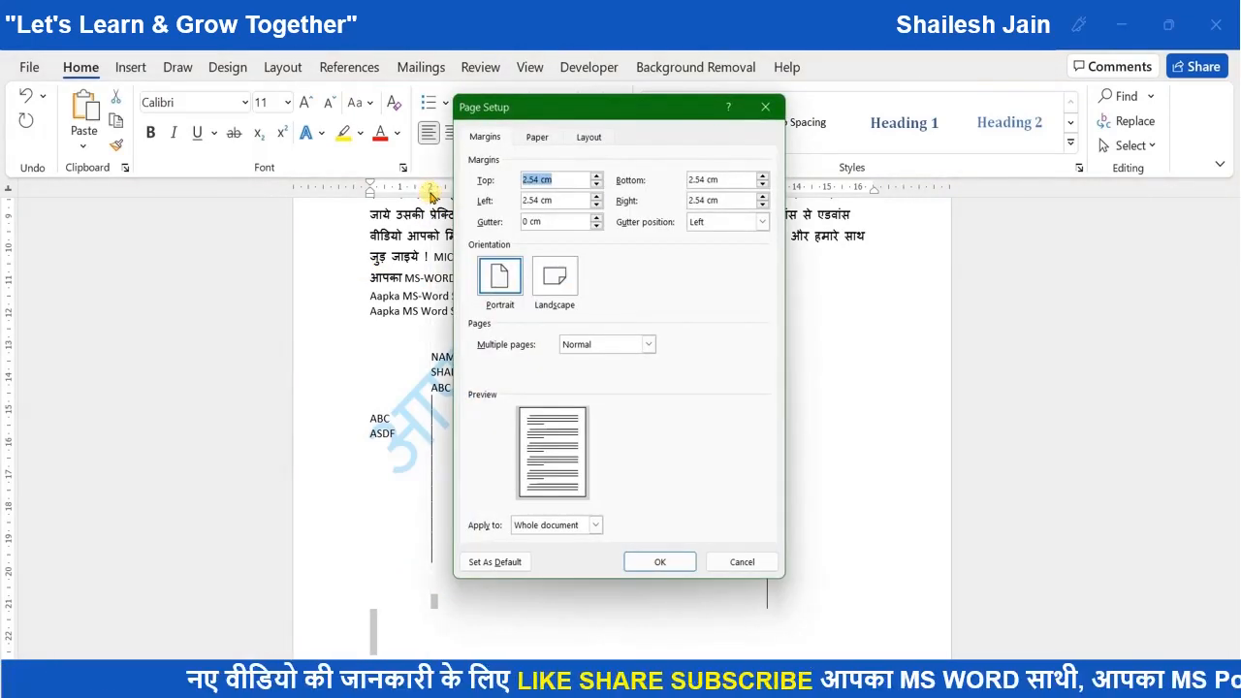
key(Escape)
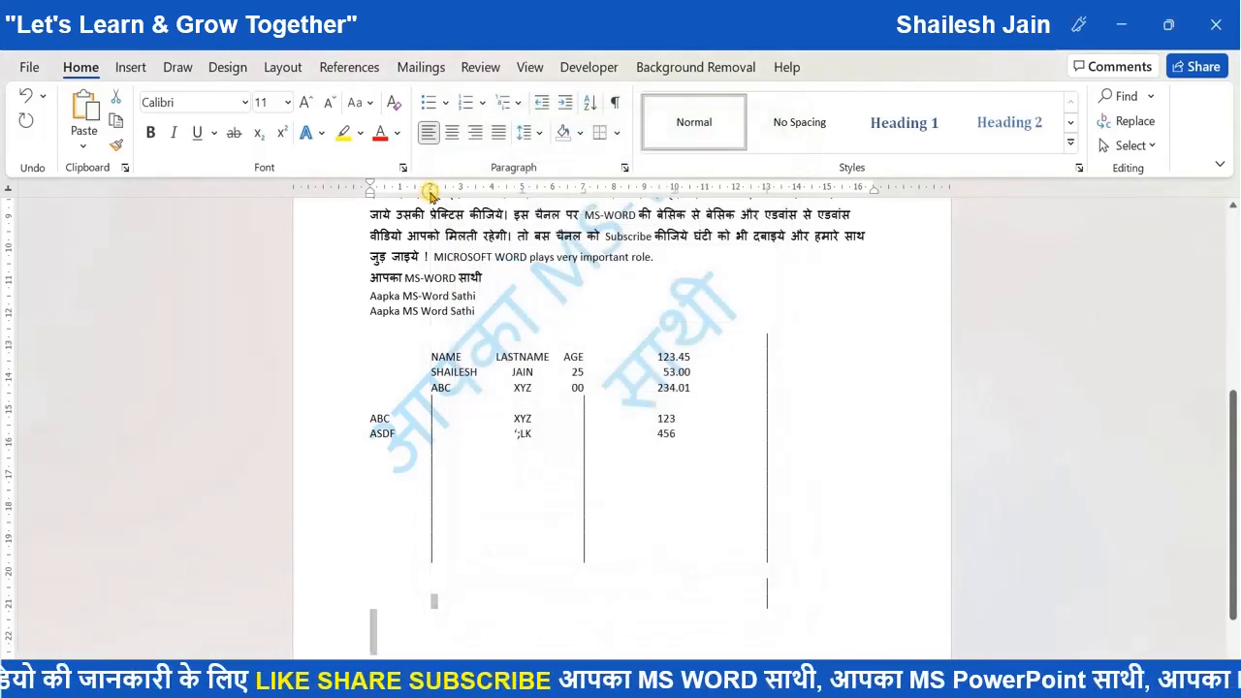
double_click(430, 192)
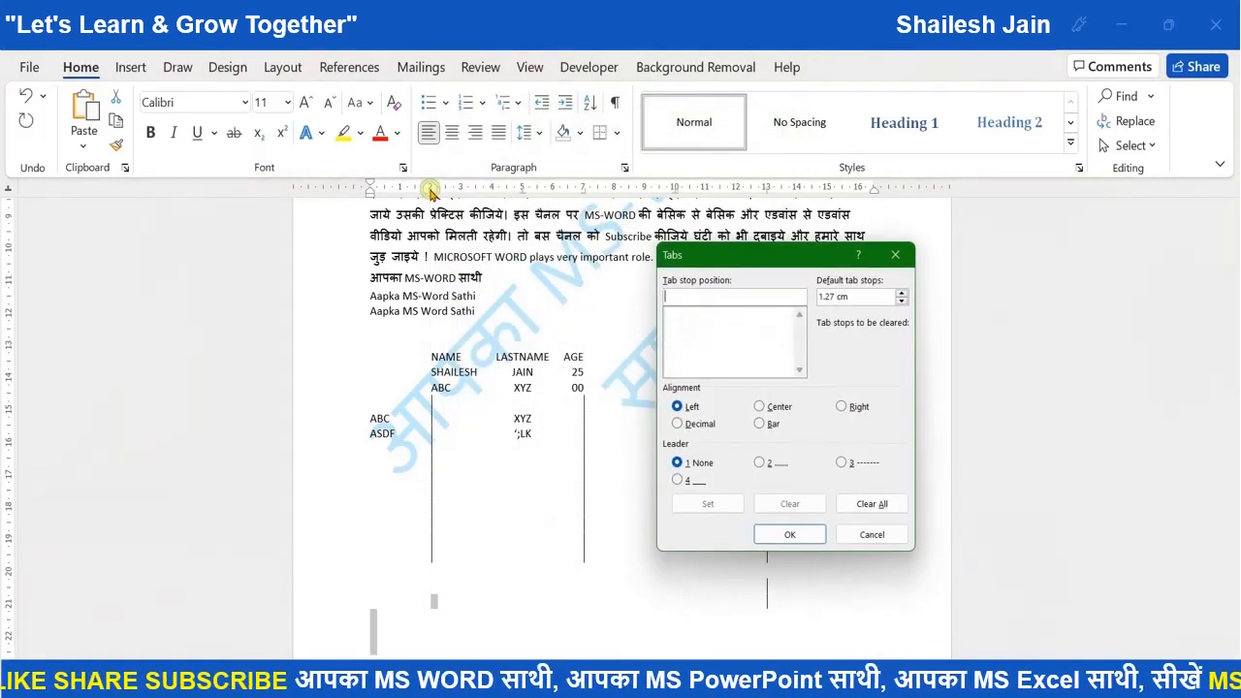
click(870, 504)
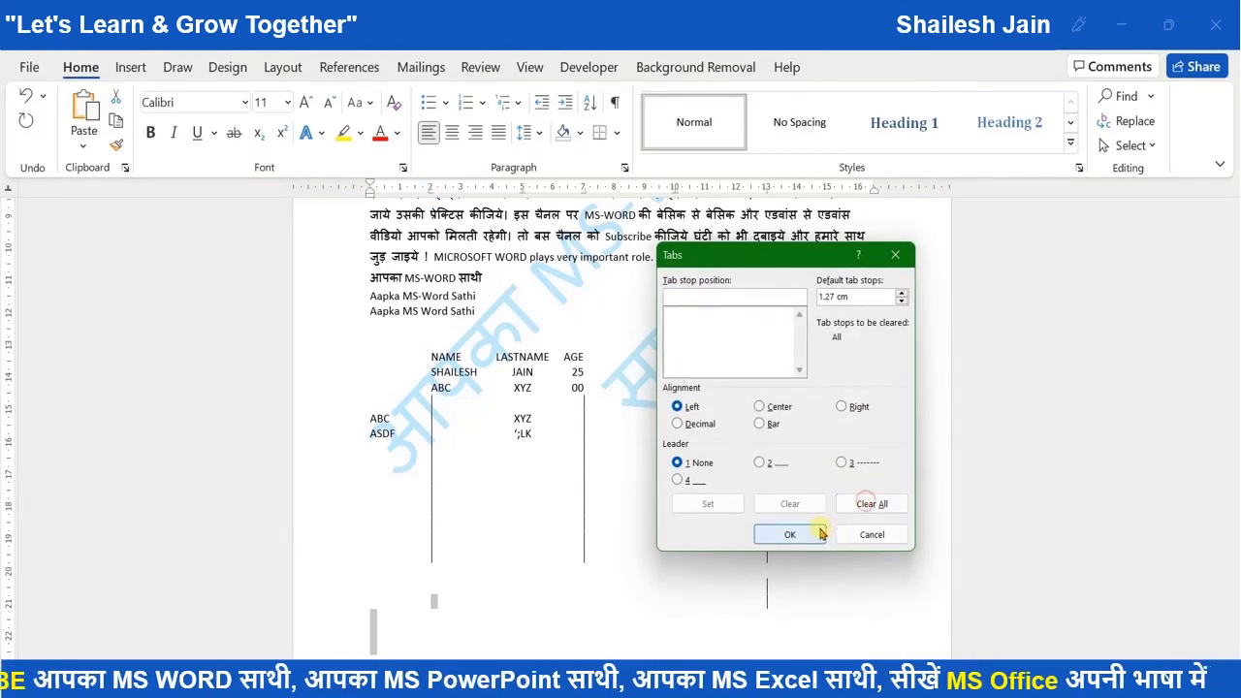
click(789, 534)
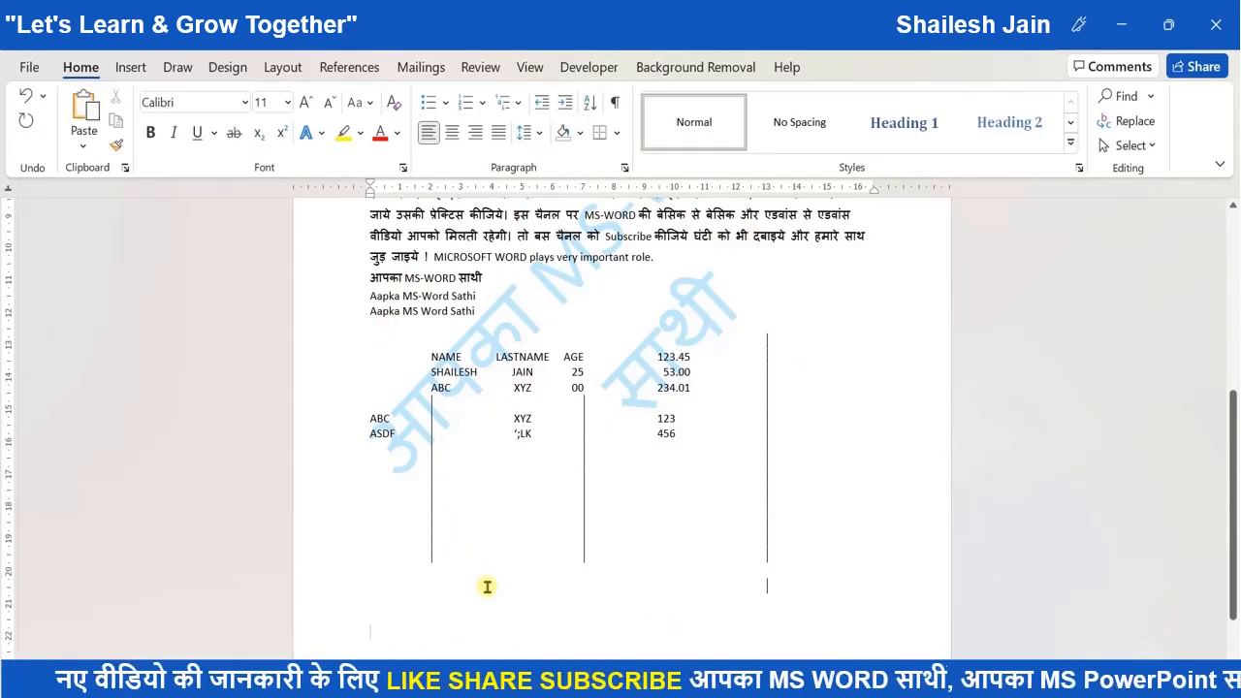
- Set a left tab stop at 3 cm and a right tab stop at 10 cm for the last empty line
click(626, 170)
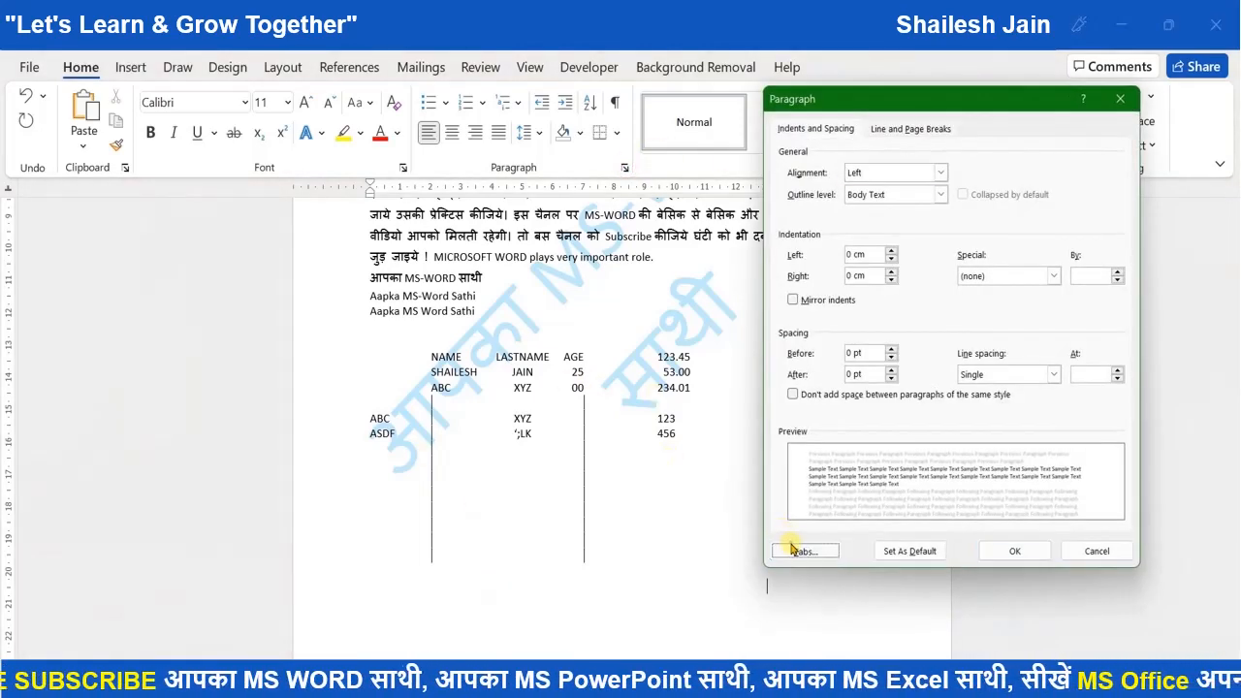
click(791, 547)
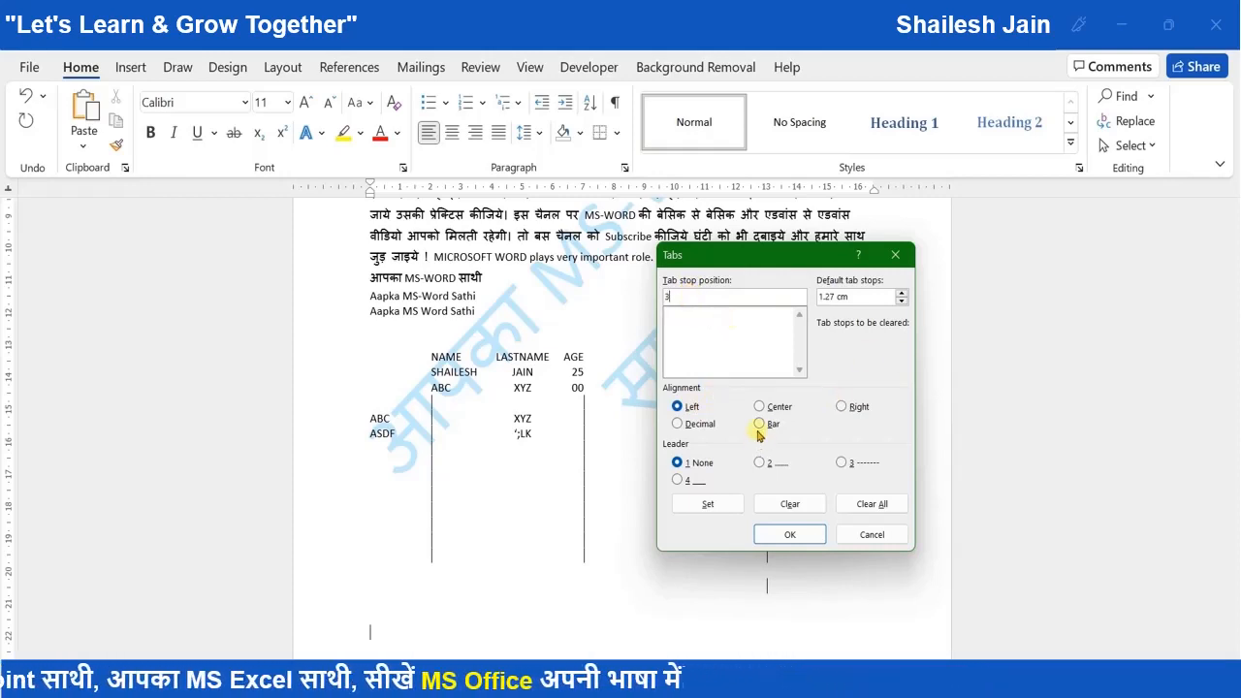
click(706, 505)
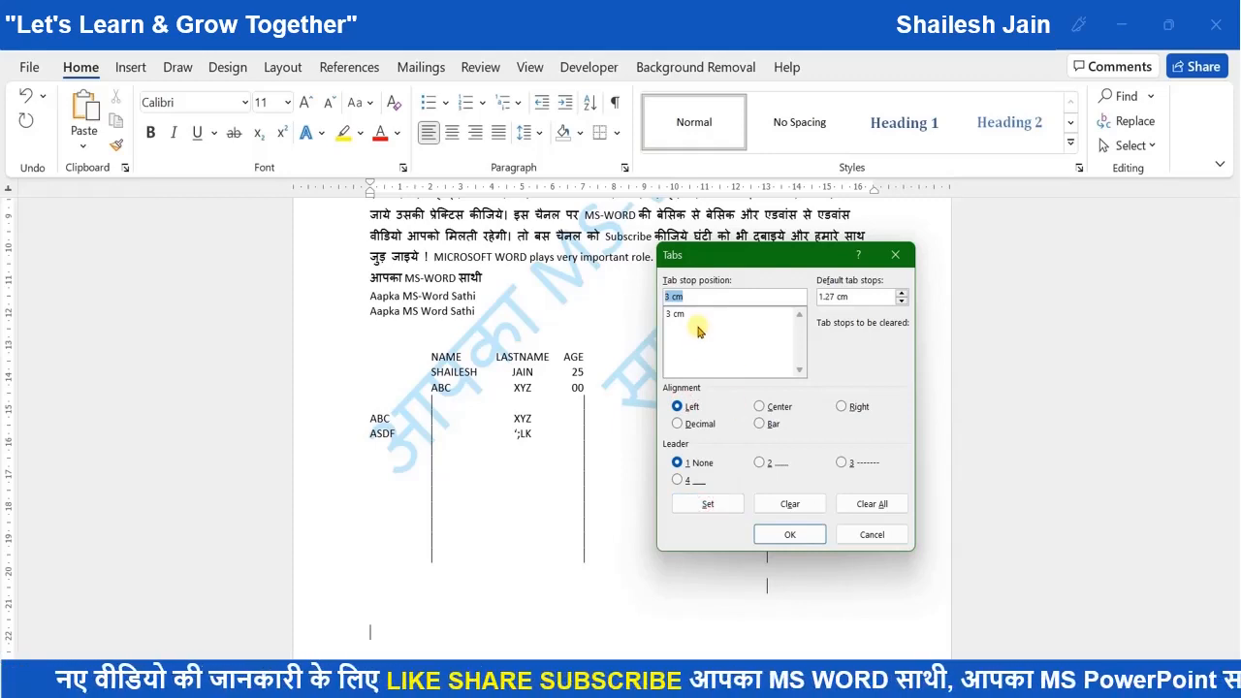
text(10)
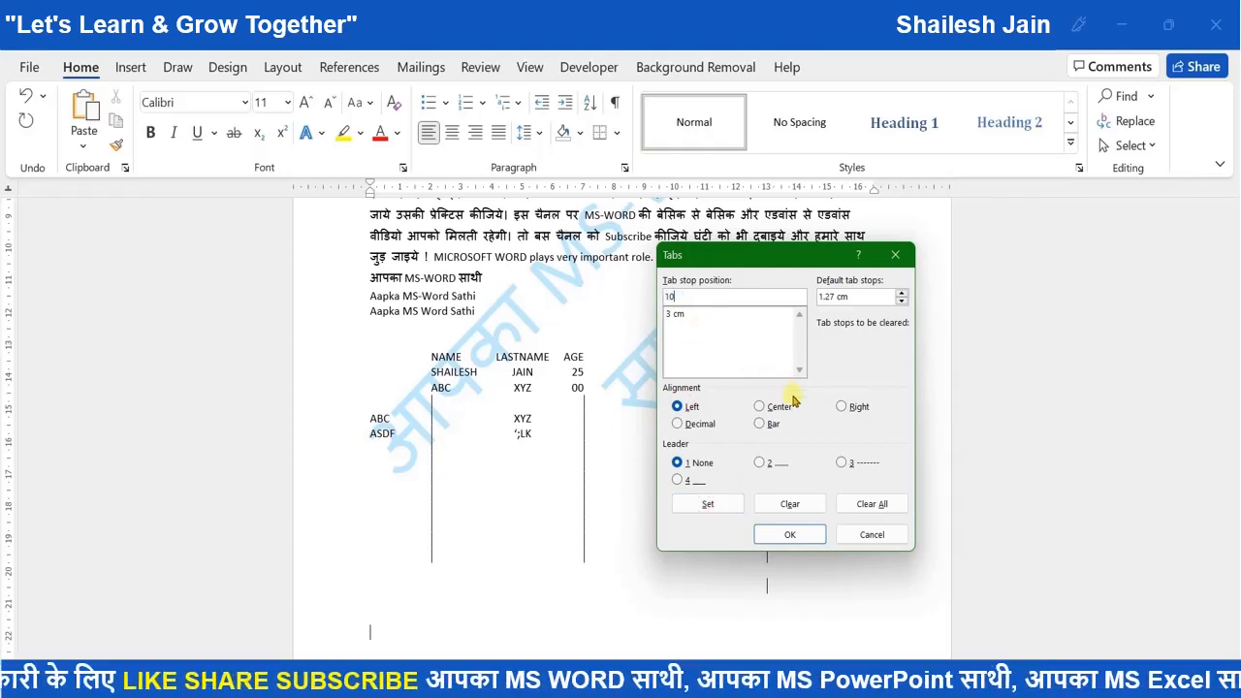
click(842, 408)
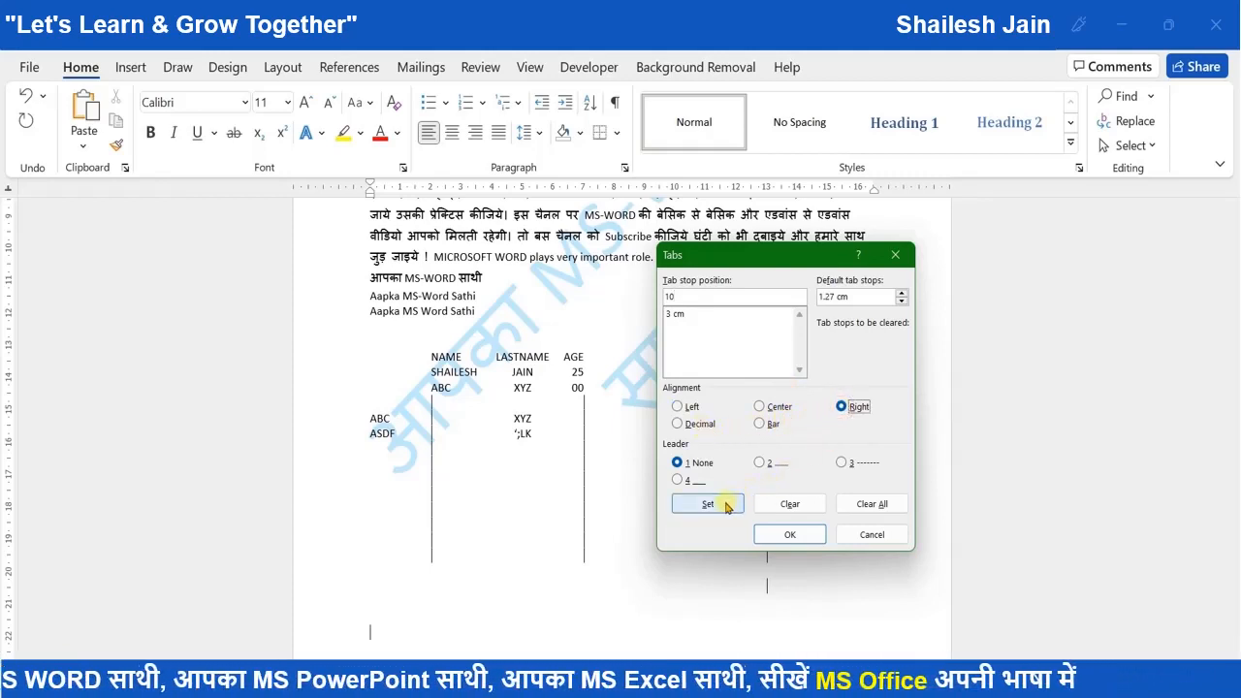
click(726, 506)
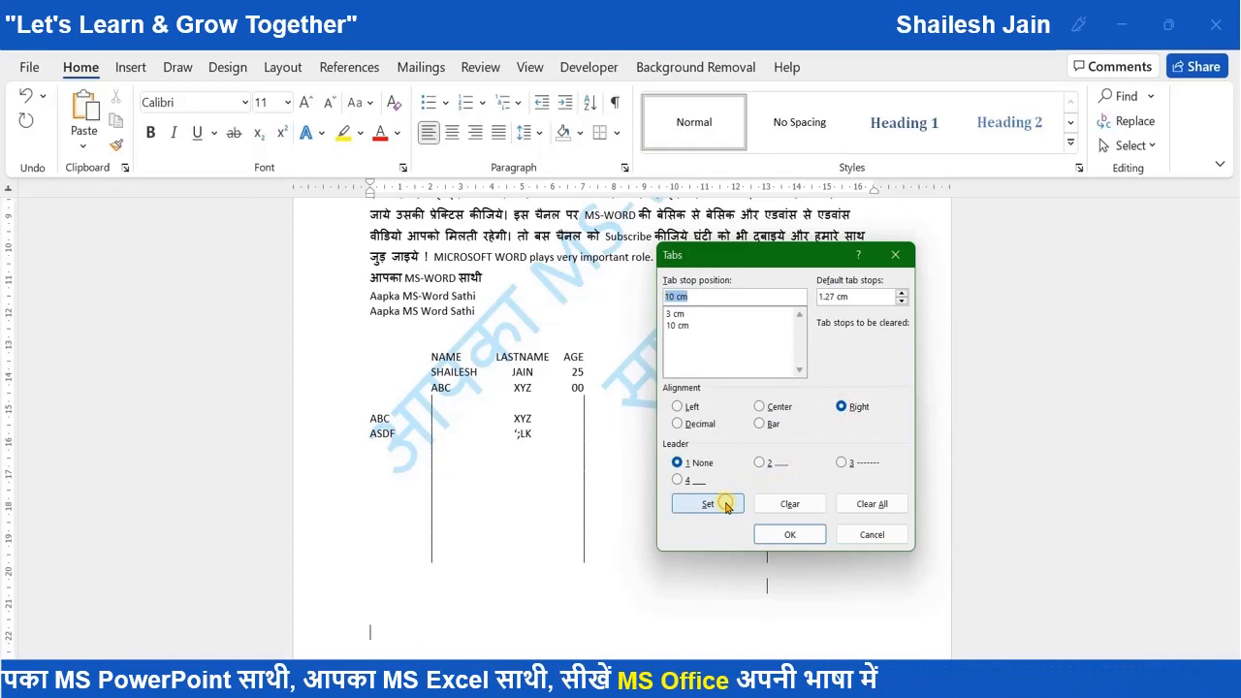
click(788, 536)
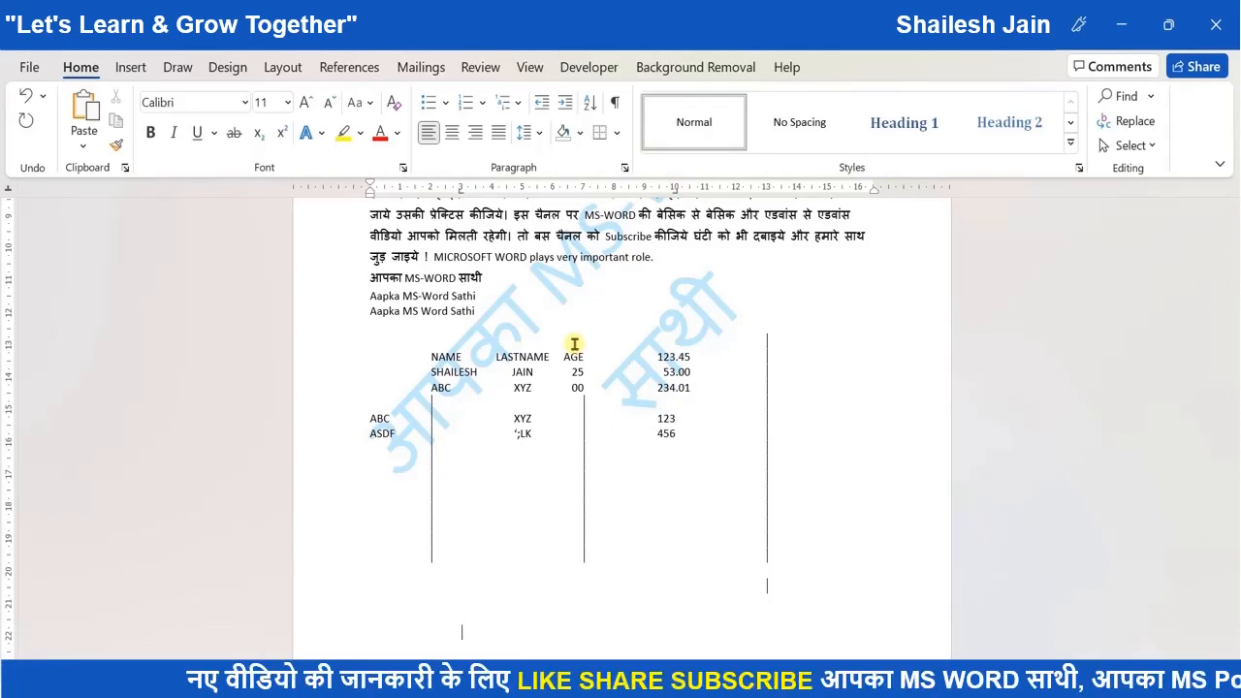
- Enter AAPKA MS-WORD SATHI at the 3 cm tab stop and 1 at the 10 cm tab stop, ending with a new line
text(AAPKA )
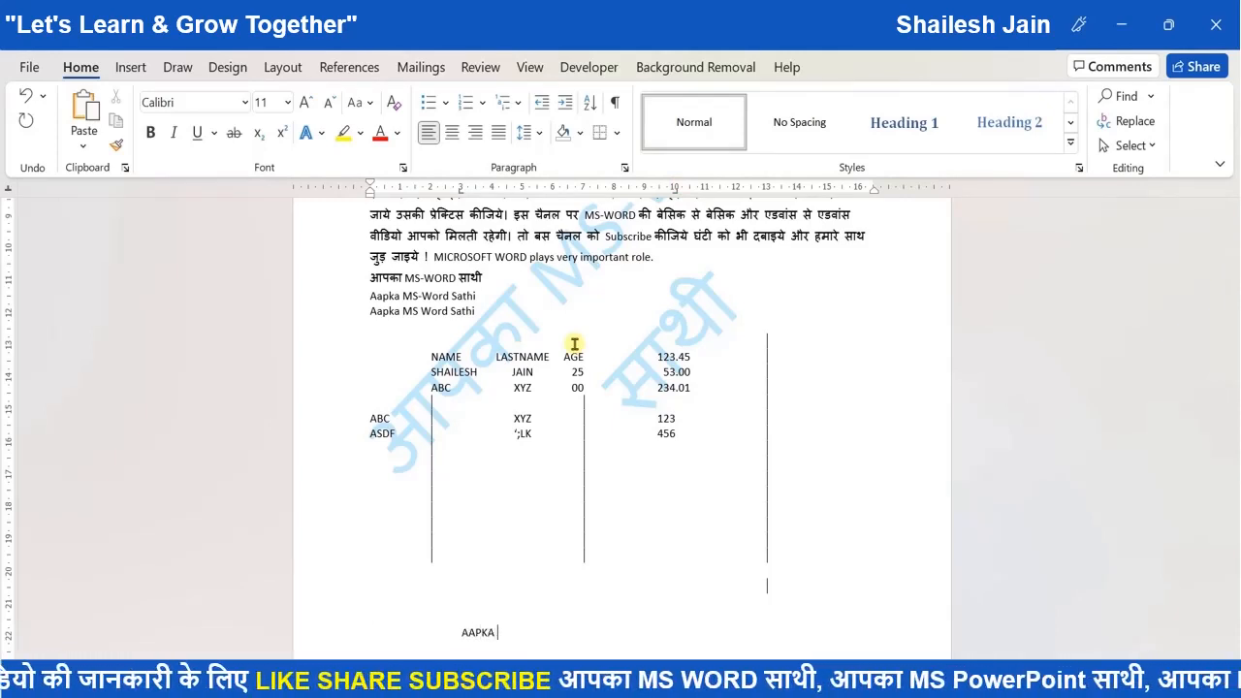
text(MS-WO)
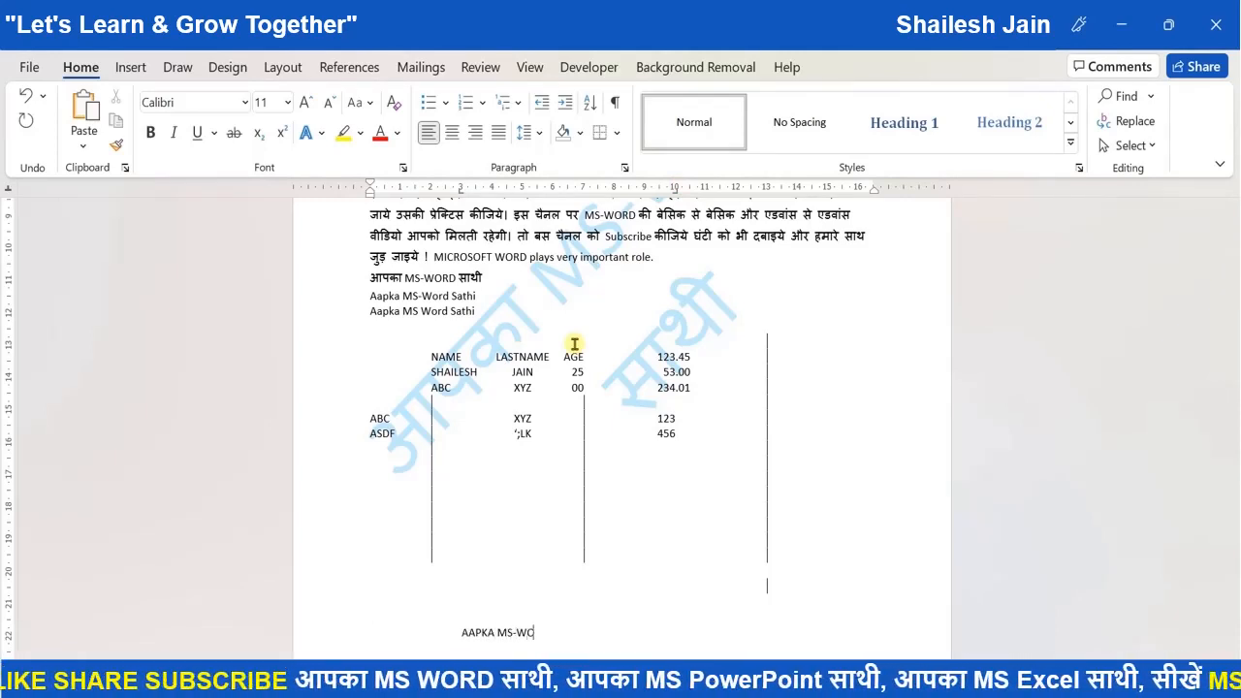
text(RD SATHI 1)
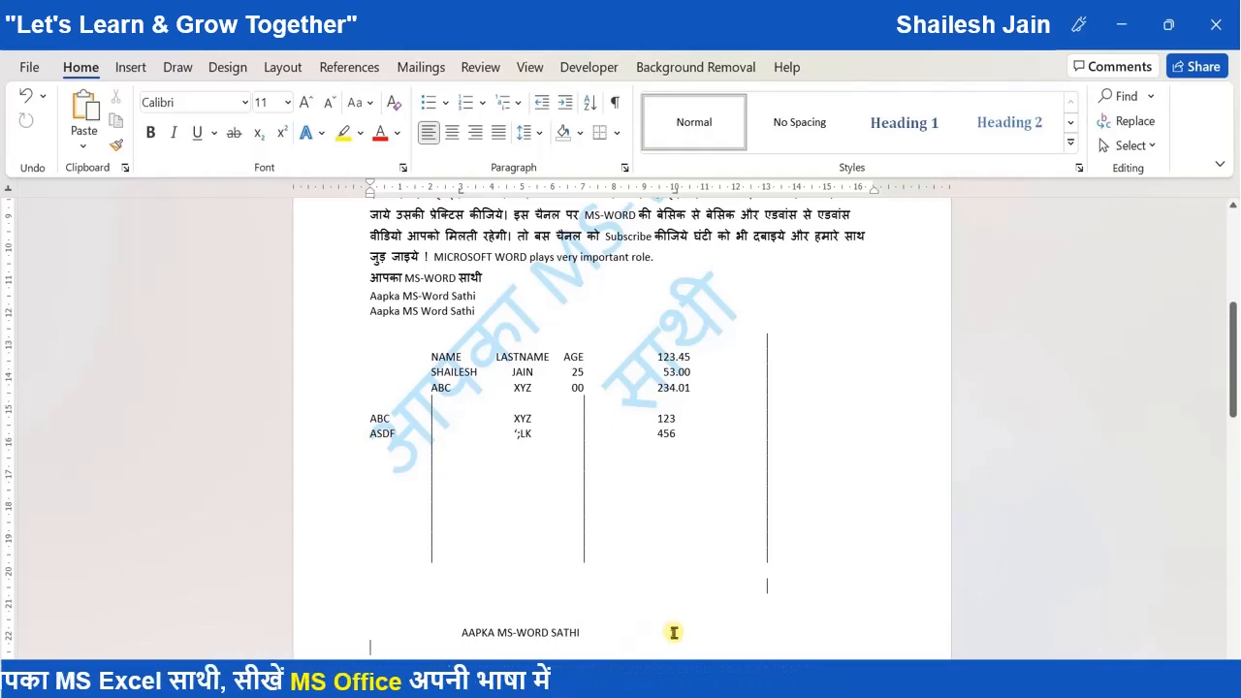
- Give the new line's 3 cm tab stop the dotted leader 2 and insert a tab to it
double_click(460, 189)
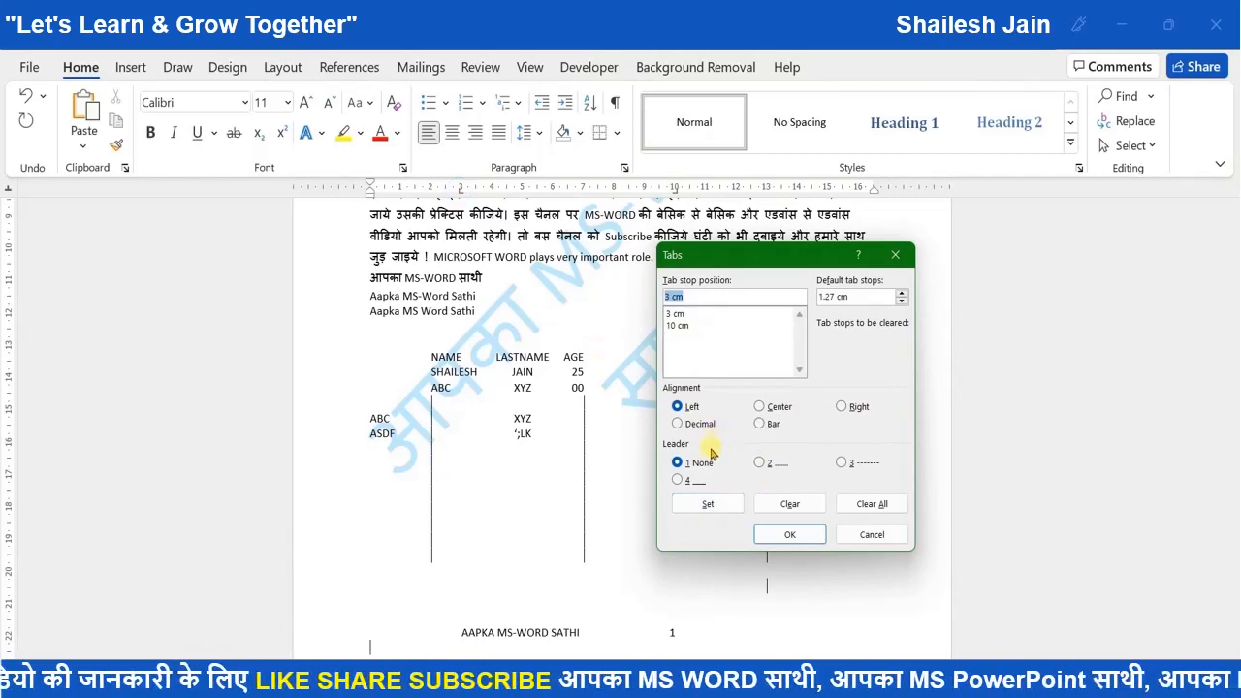
click(678, 314)
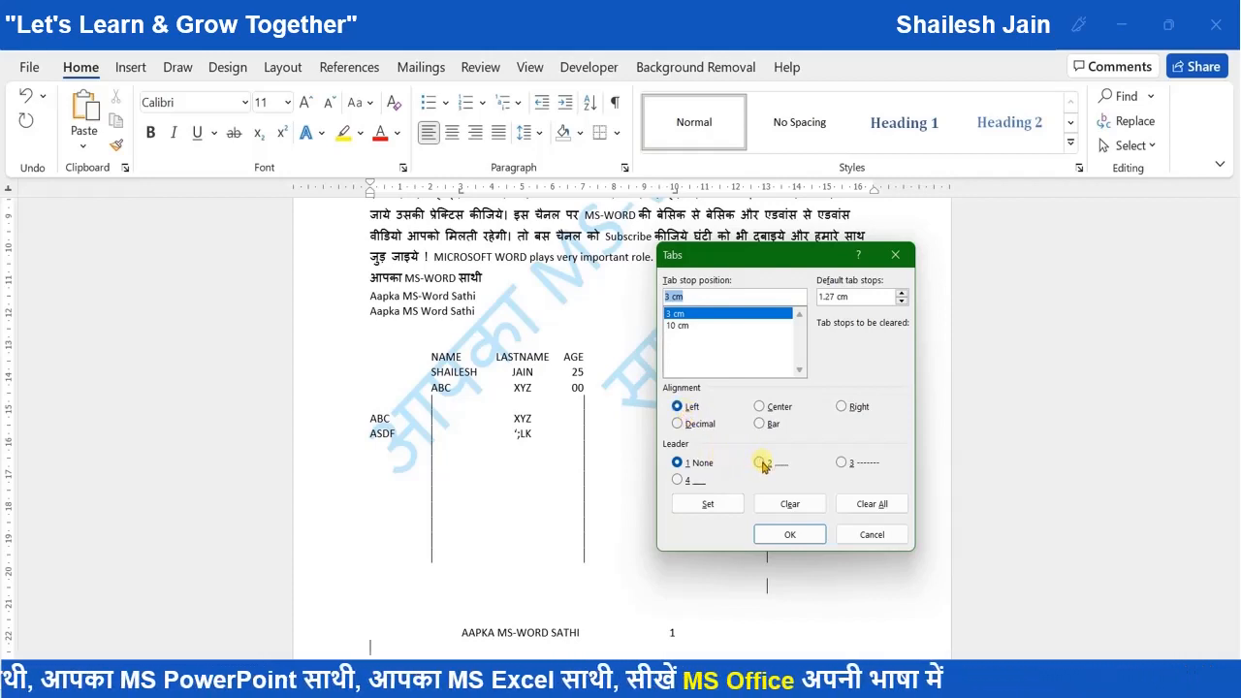
click(730, 512)
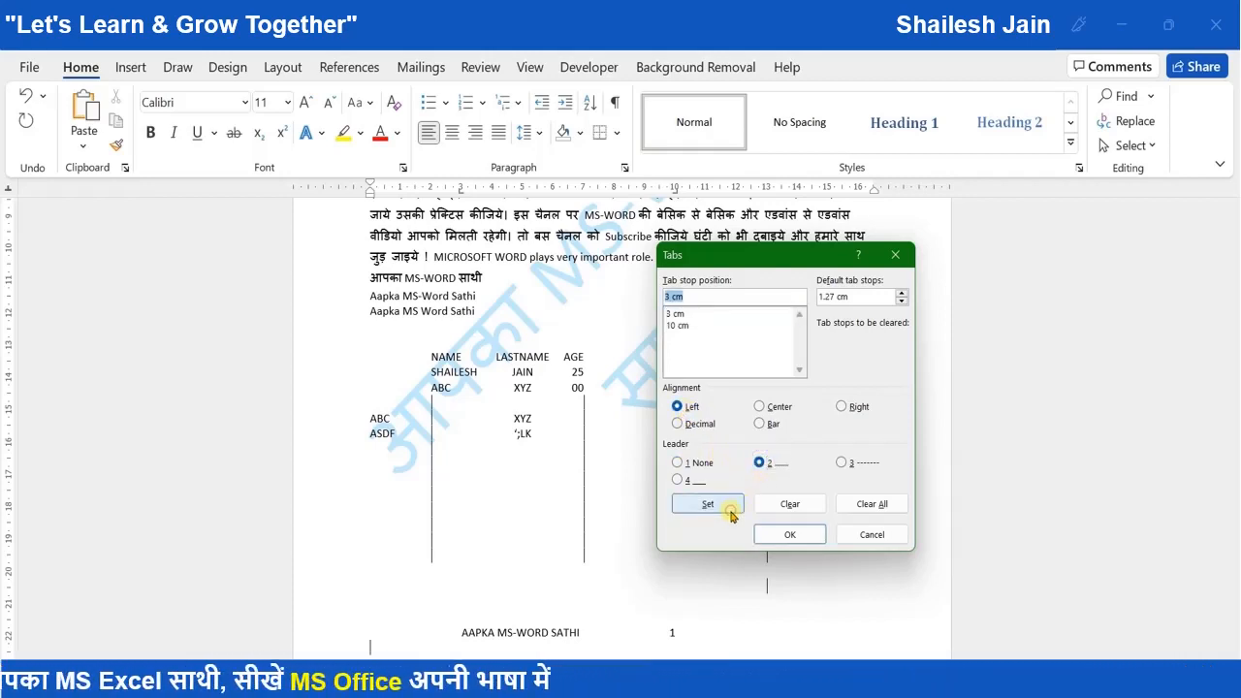
click(790, 534)
key(Tab)
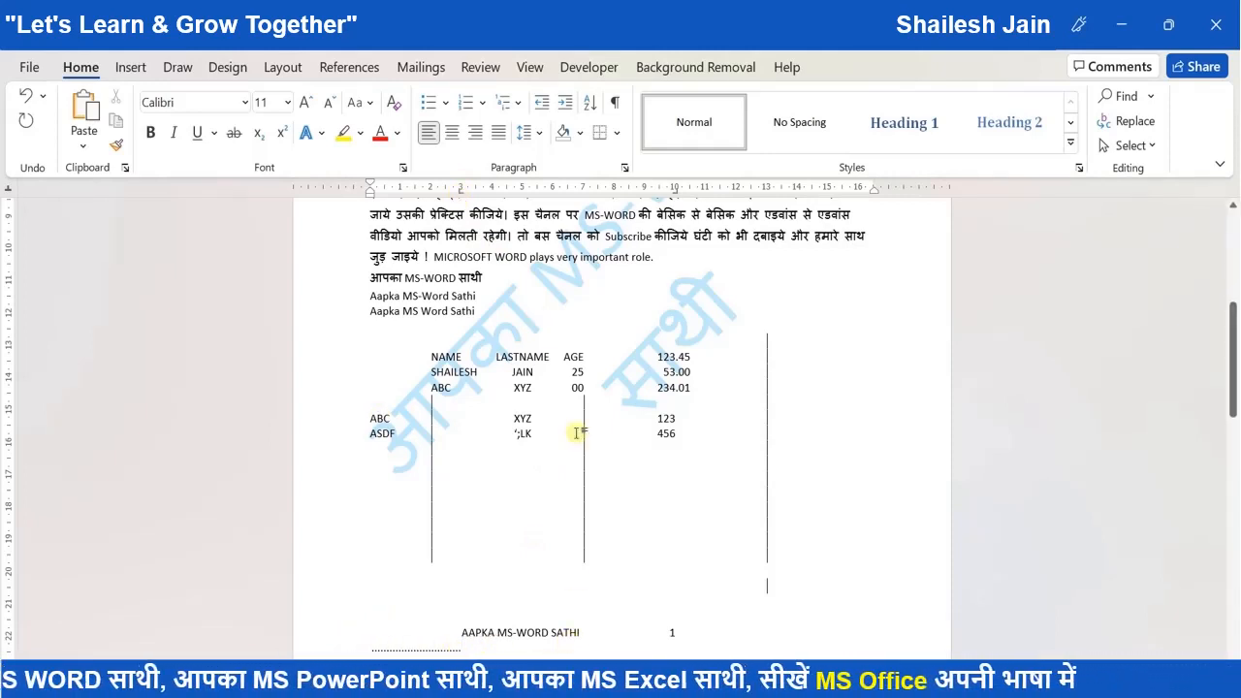
- Give the line's 10 cm right tab stop the dashed leader 3
double_click(462, 191)
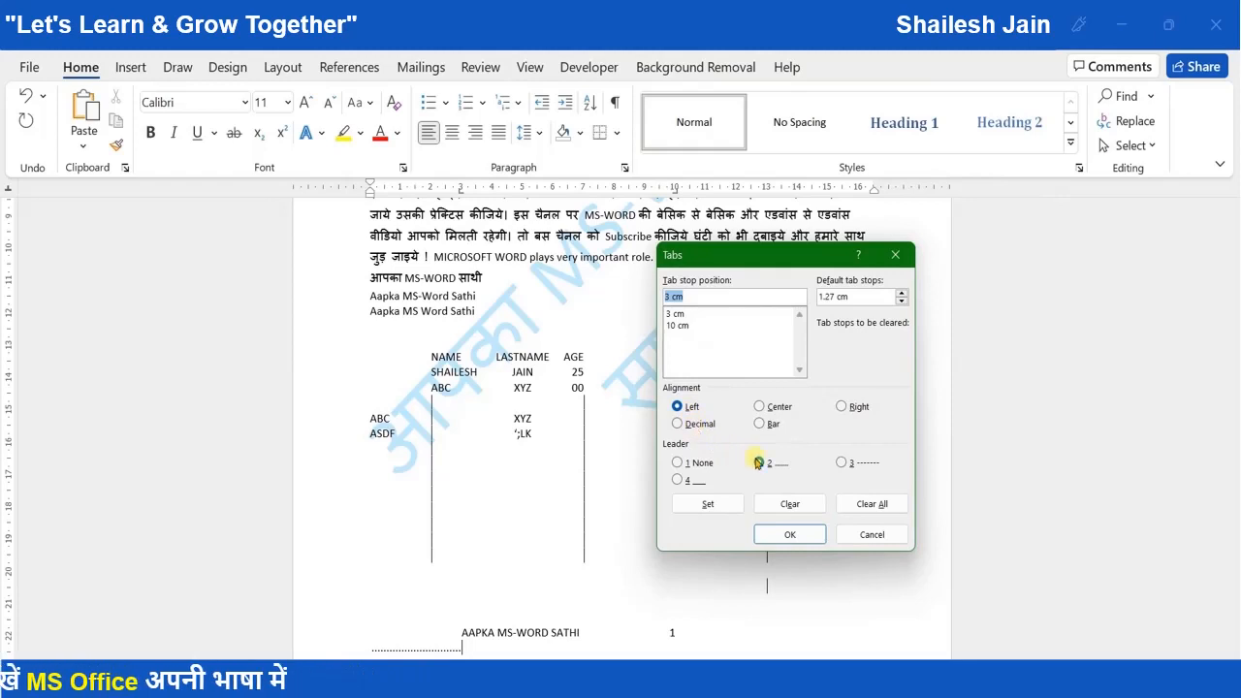
click(842, 462)
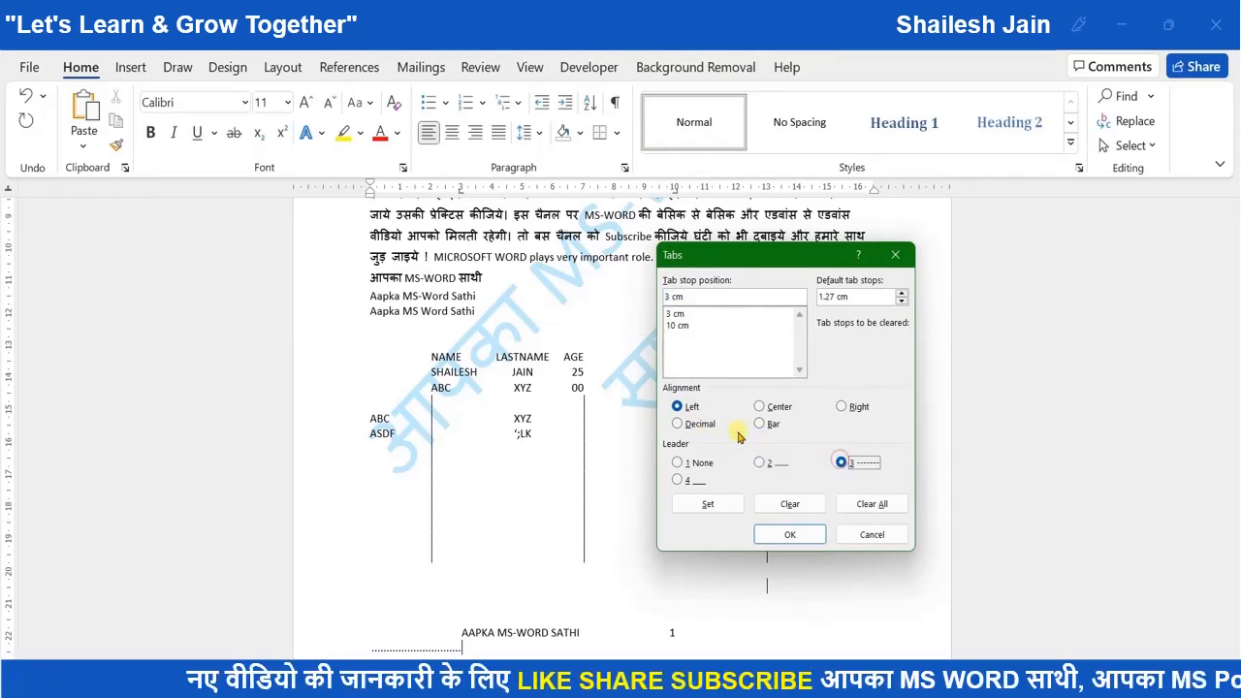
click(679, 326)
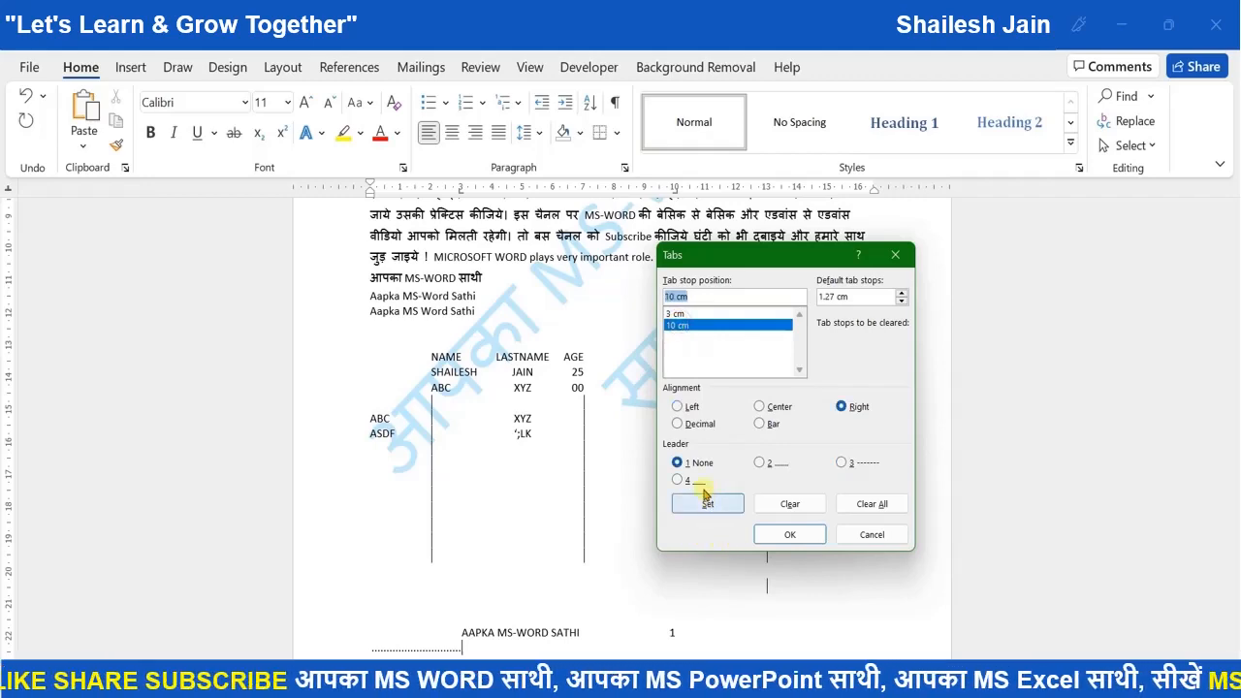
click(763, 466)
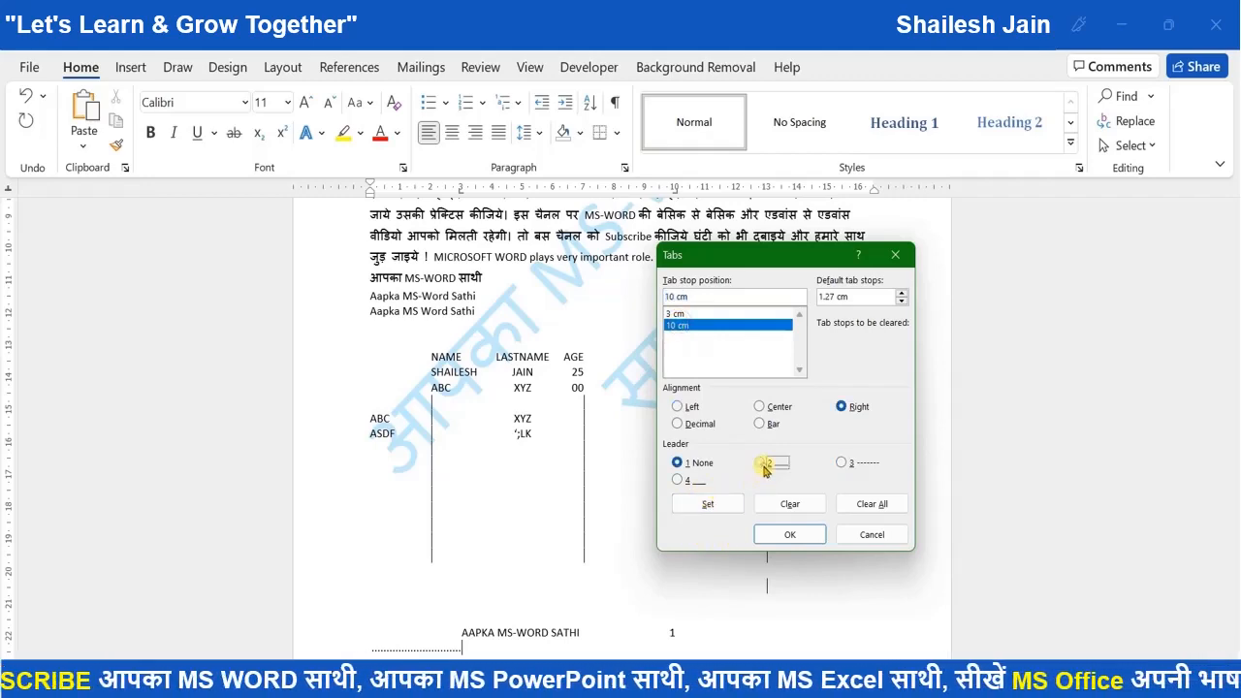
click(843, 463)
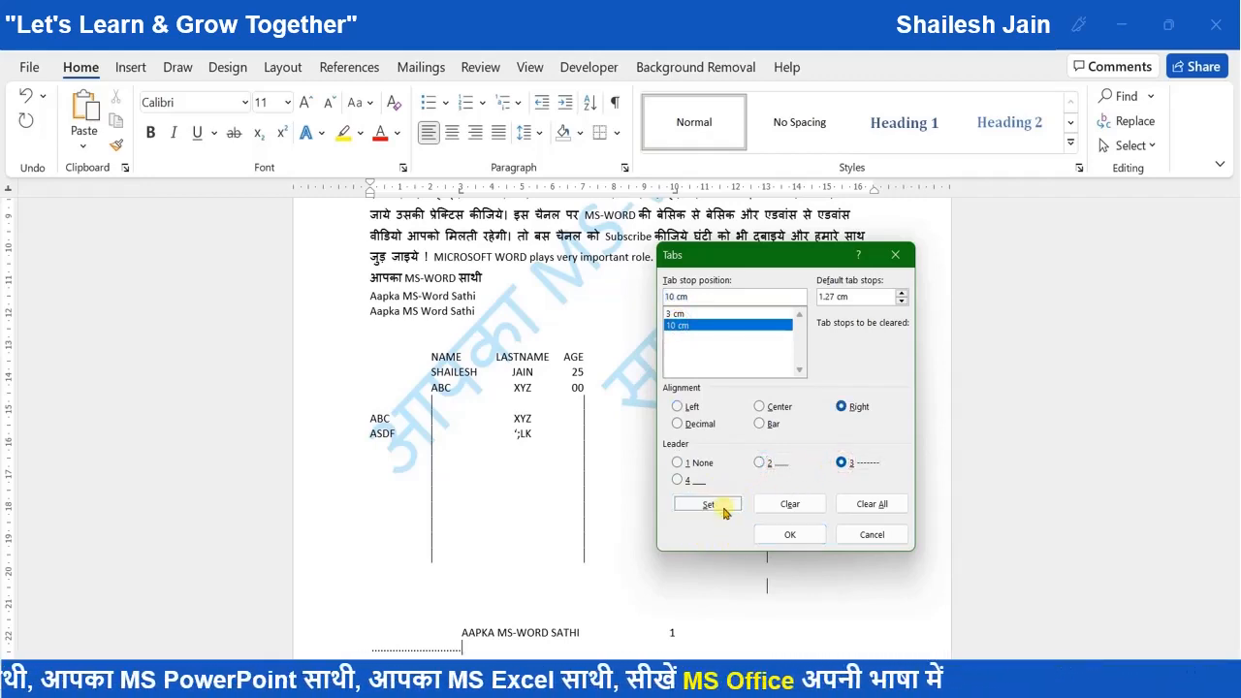
click(711, 504)
click(768, 536)
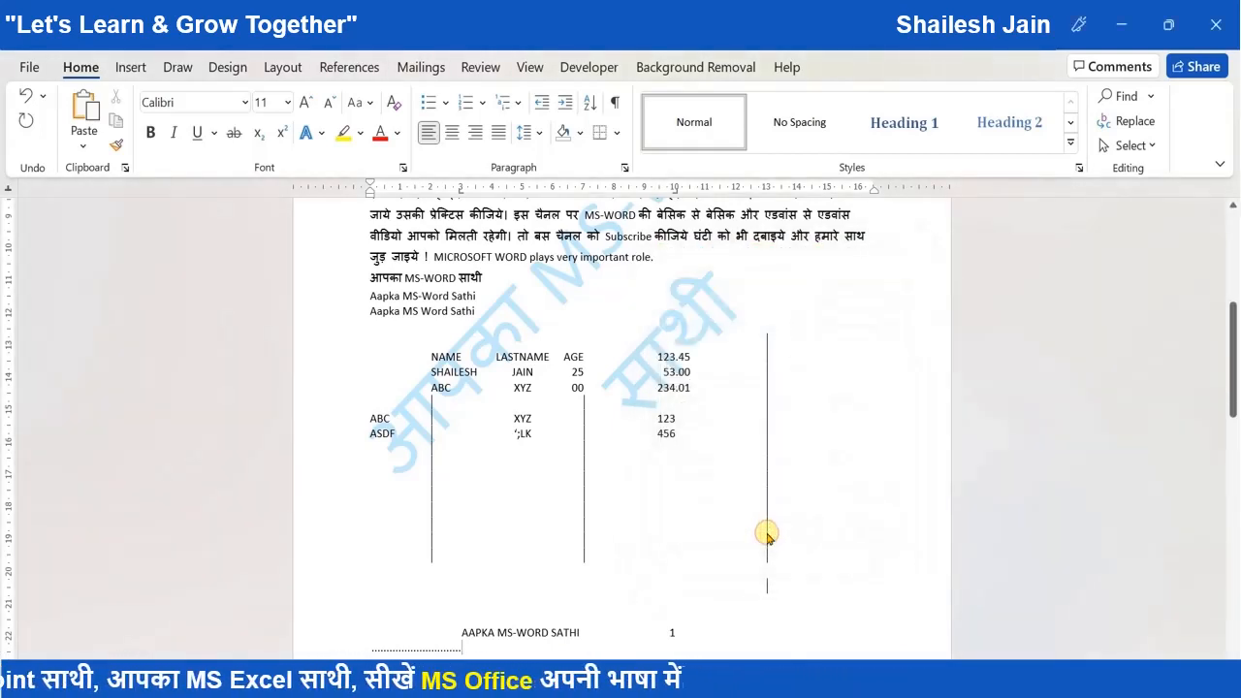
- Enter ABC plus a dashed-leader tab on the current line, and tabbed AAPKA MS-WORD SATHI with 01 at the right tab stop below
text(ABC)
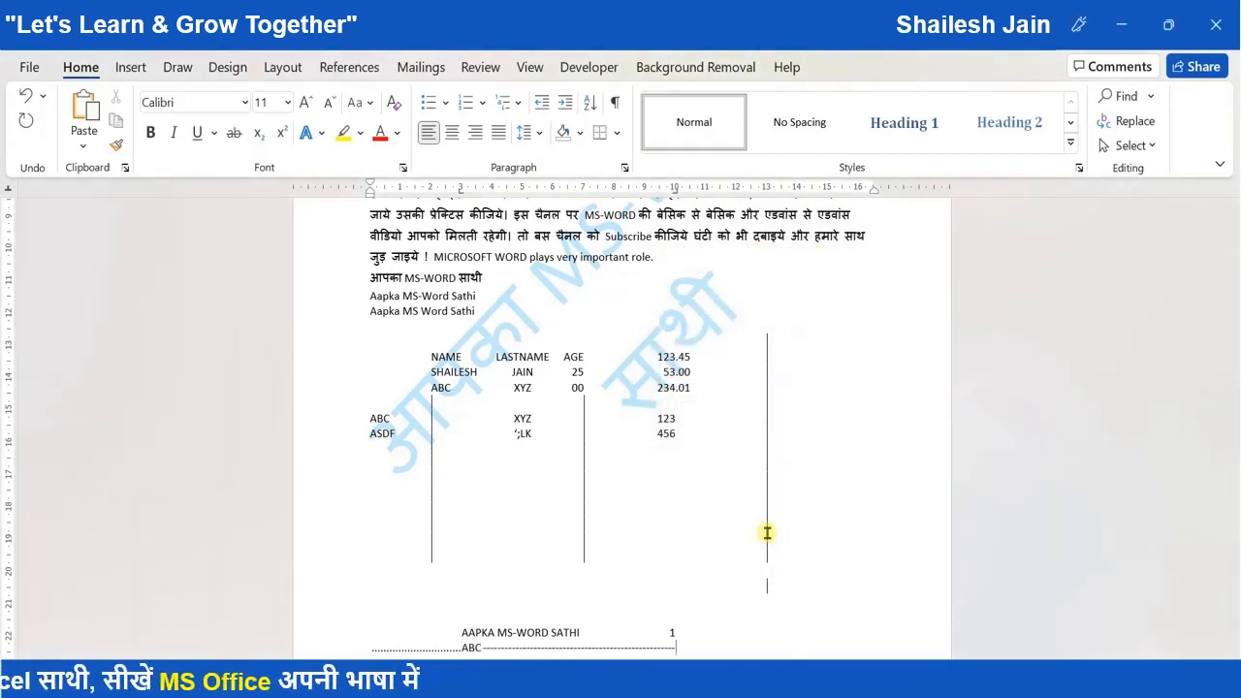
key(Return)
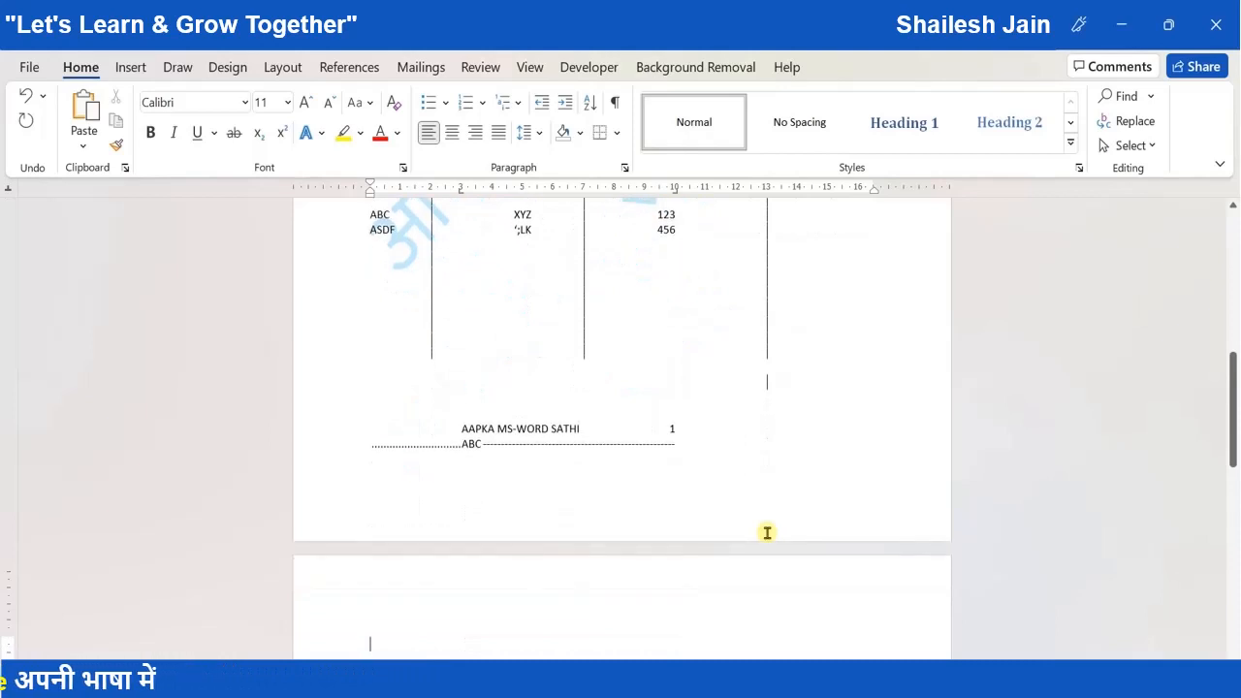
key(Tab)
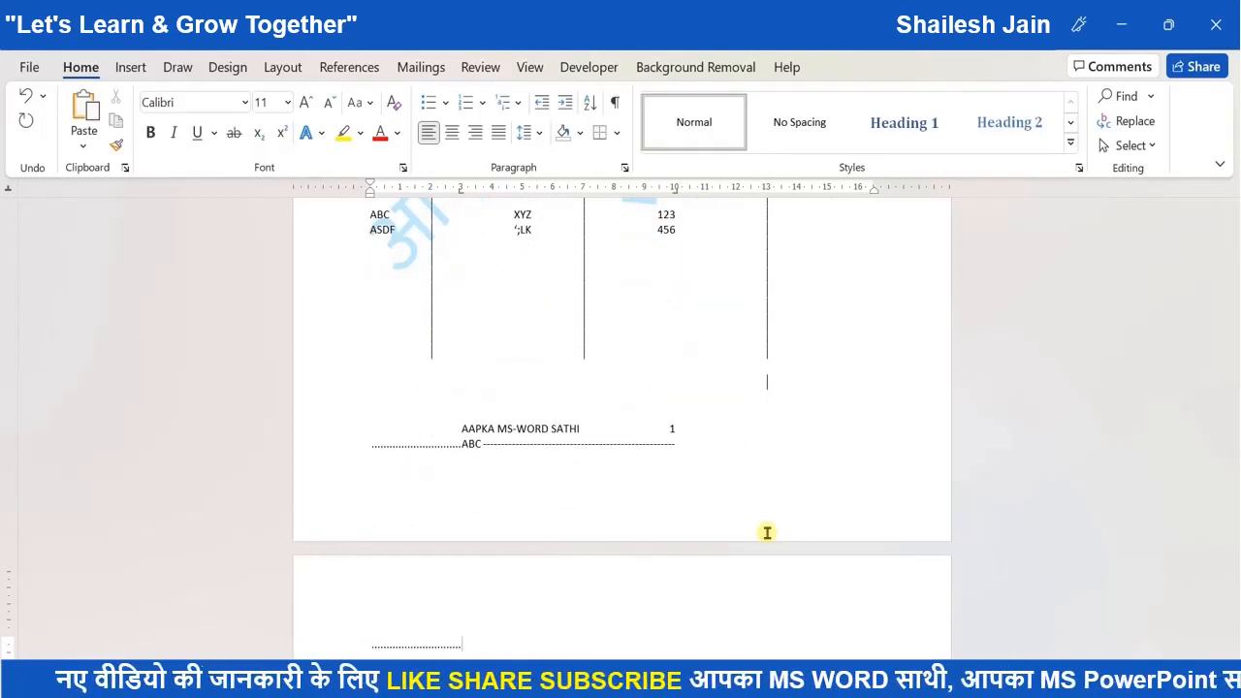
text(AAPKA)
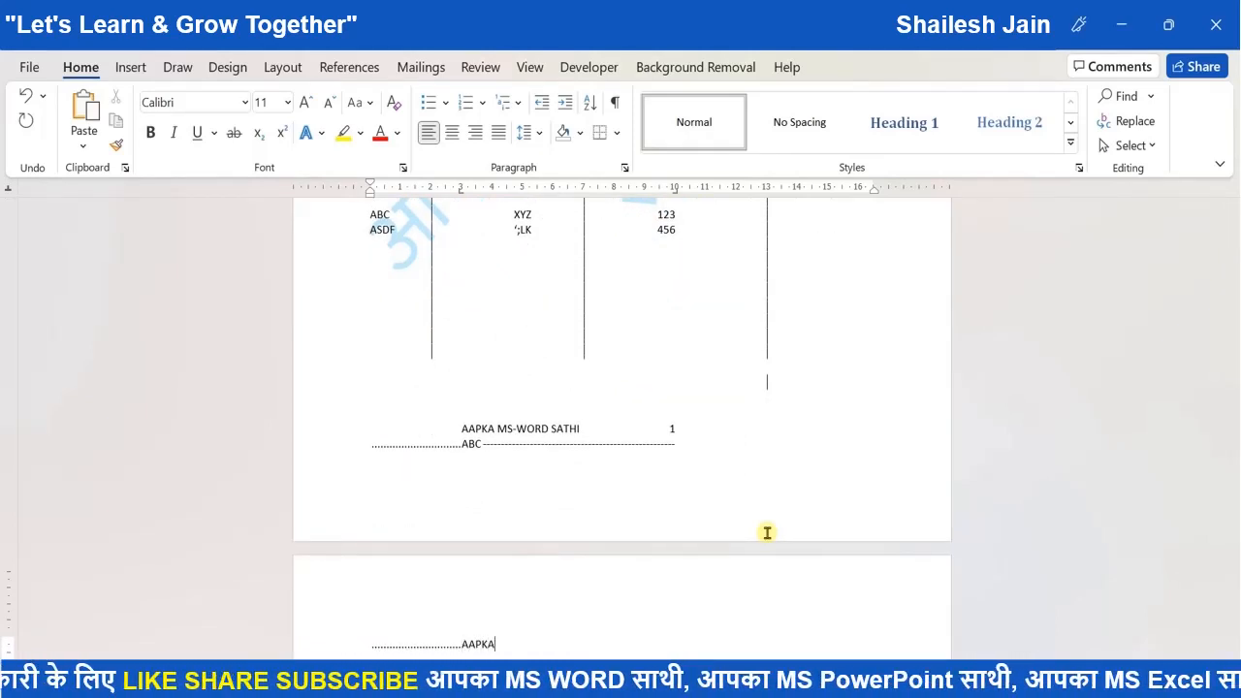
text( MS-W)
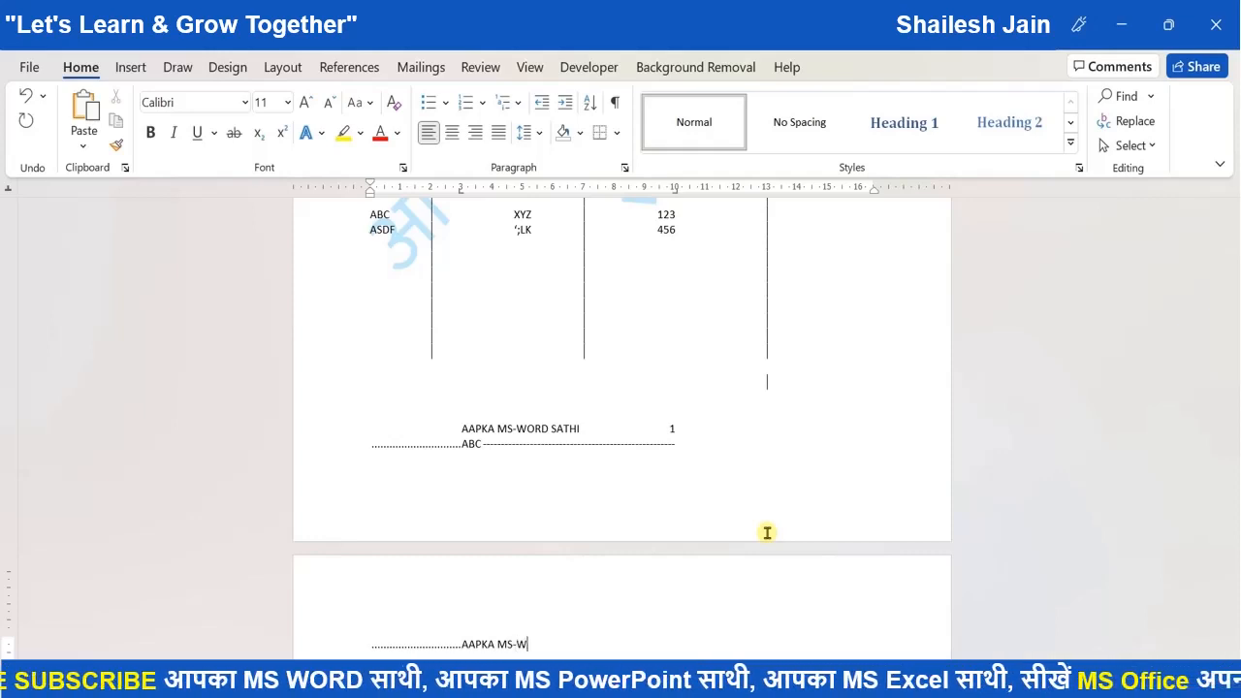
text(ORD SATHI)
key(Tab)
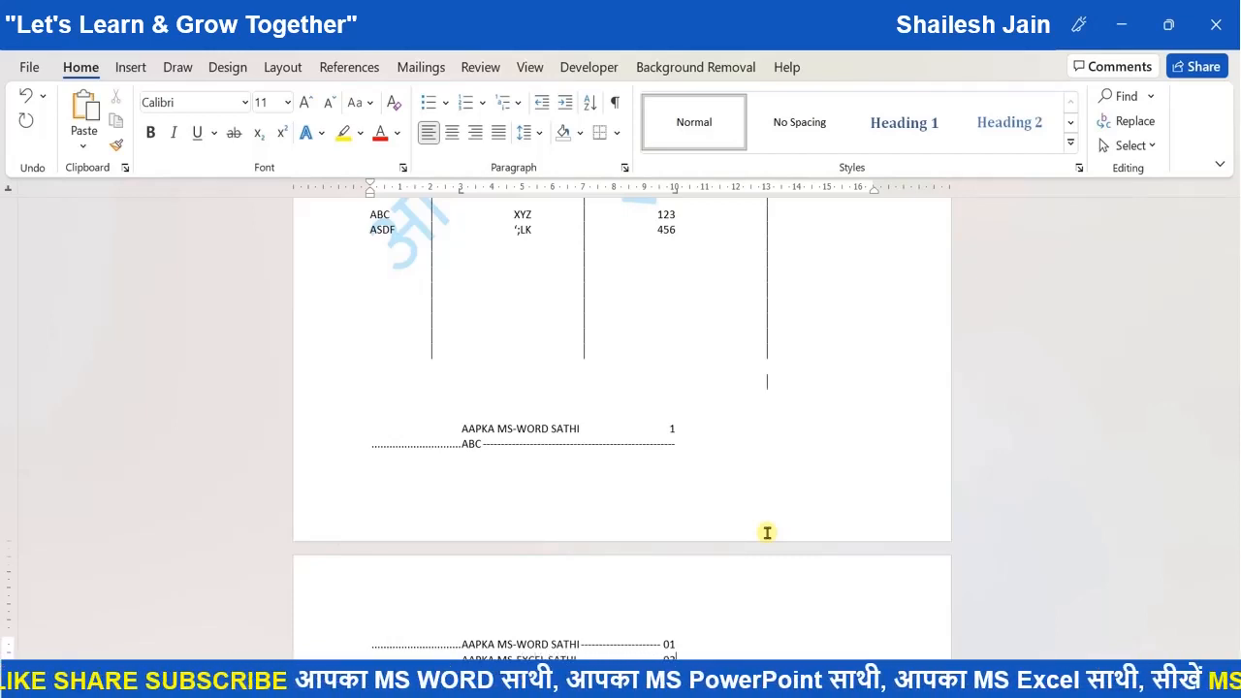
- Add the tabbed lines AAPKA MS-EXCEL SATHI with 02 and AAPKA MS-POWERPOINT SATHI with 03
scroll(766, 532, down, 1)
key(Return)
key(Tab)
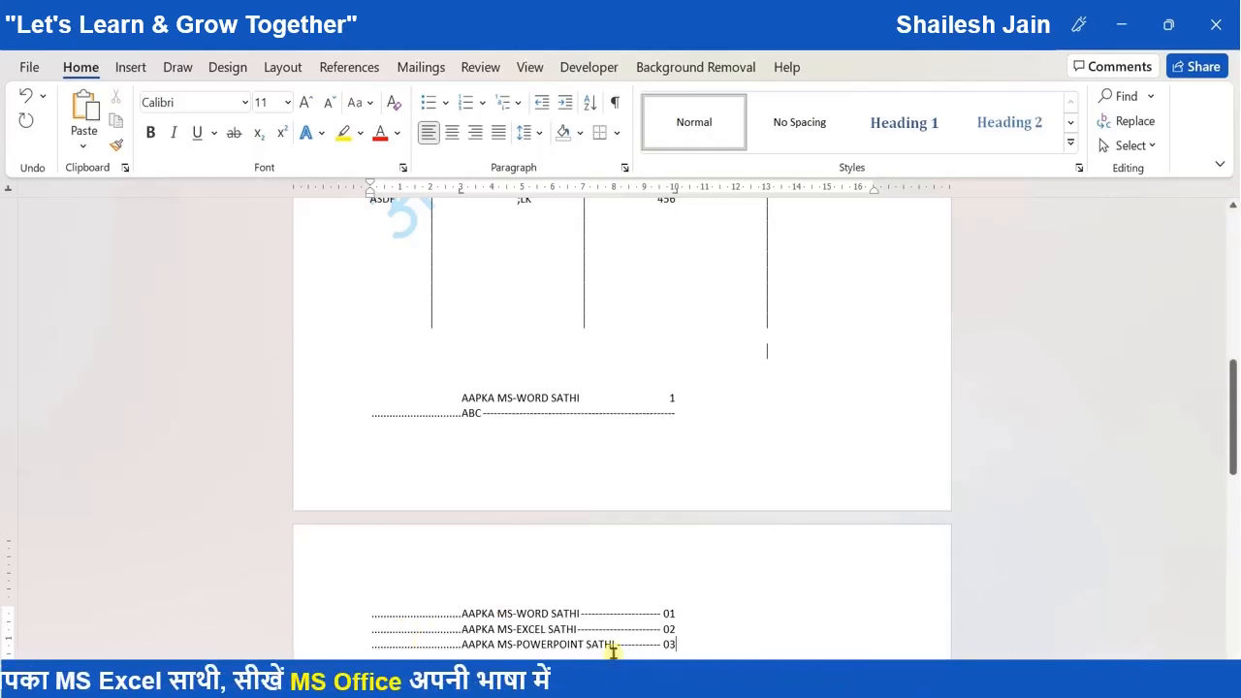
- Set the 3 cm tab stop's leader to None for the ABC line and the three numbered SATHI lines
key(shift+Up)
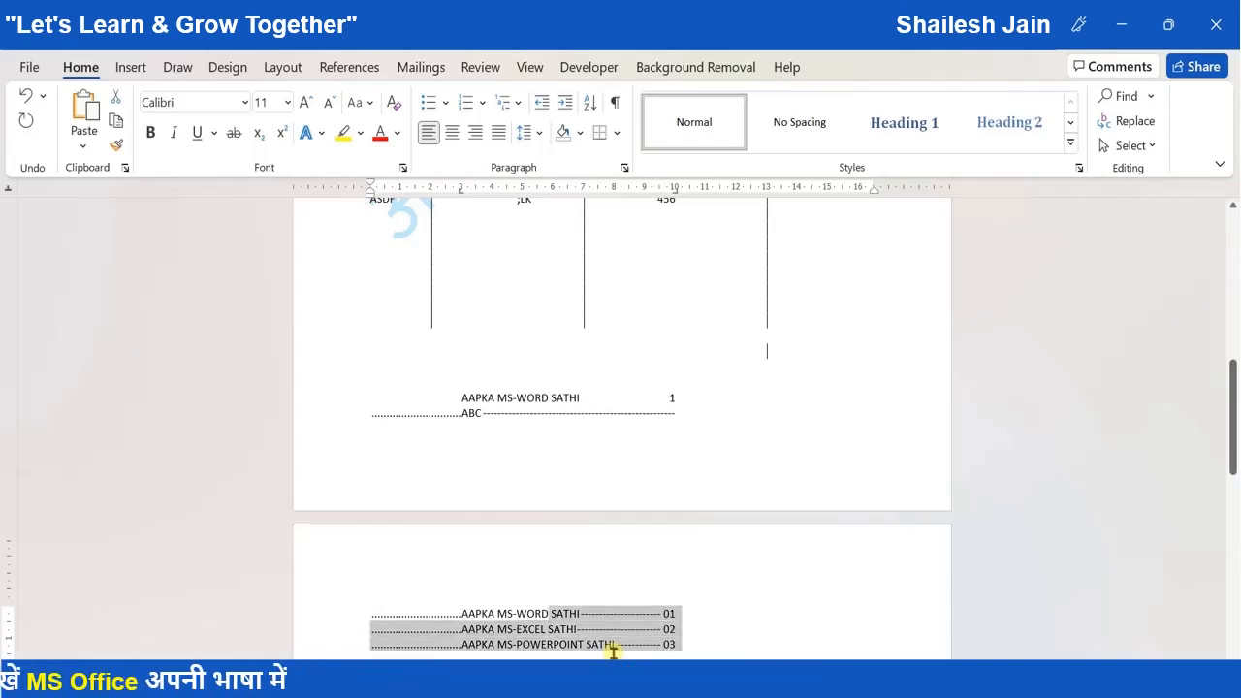
key(ctrl+shift+Left)
key(ctrl+shift+Left)
key(ctrl+shift+Left)
key(ctrl+shift+Left)
key(ctrl+shift+Left)
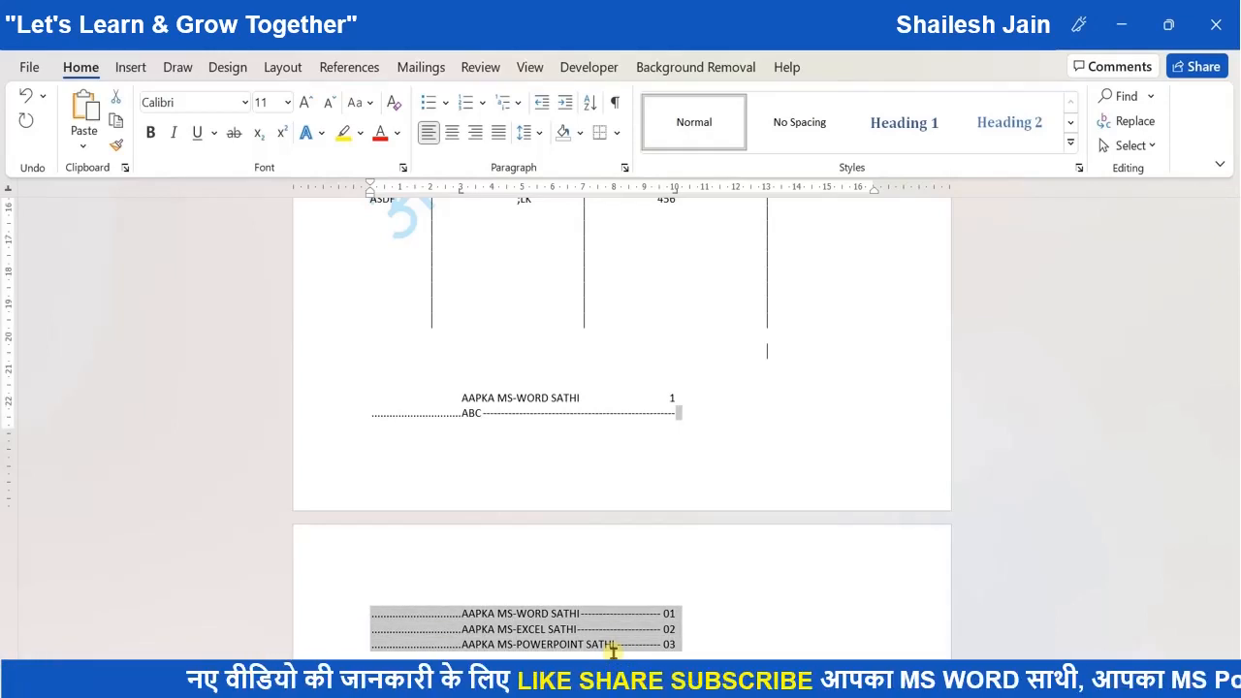
key(shift+Up)
key(shift+Up)
key(shift+Up)
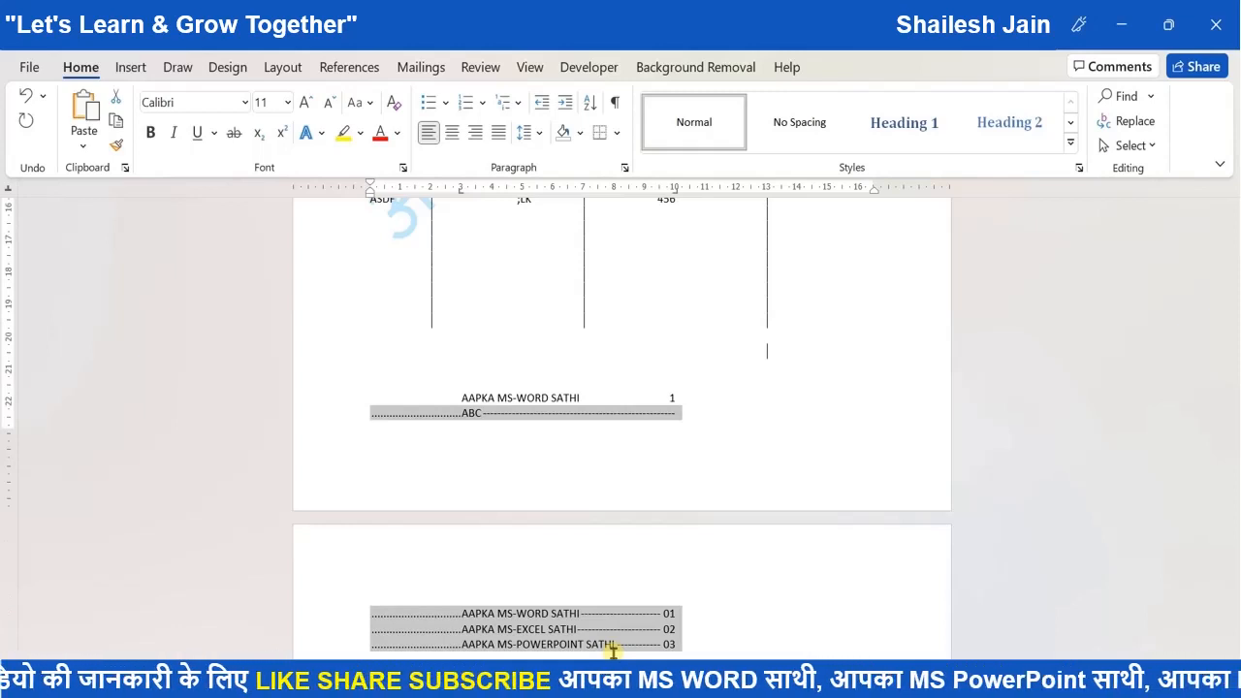
double_click(459, 189)
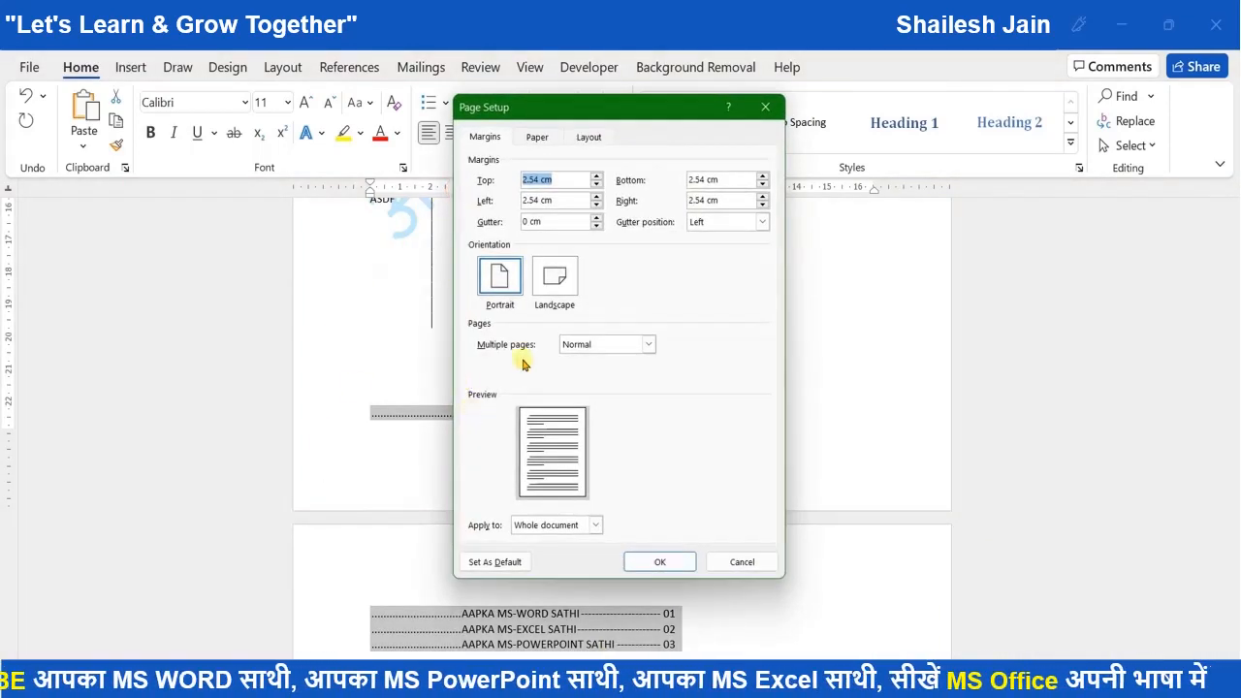
key(Escape)
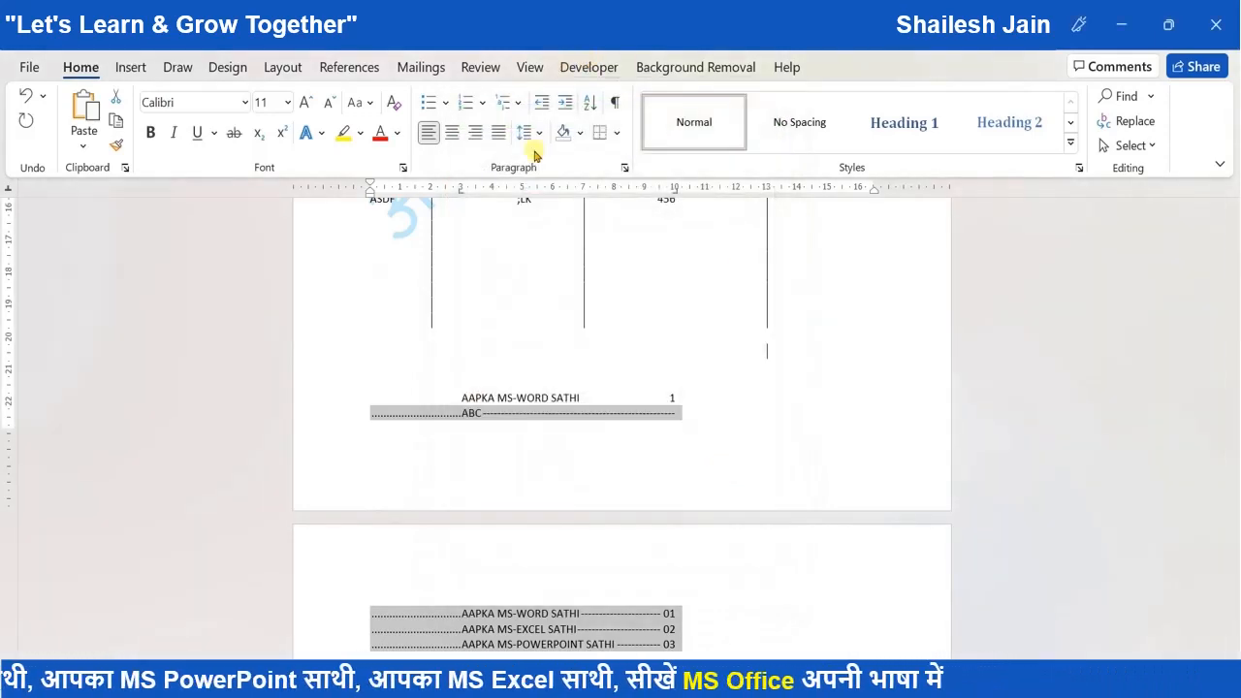
click(626, 170)
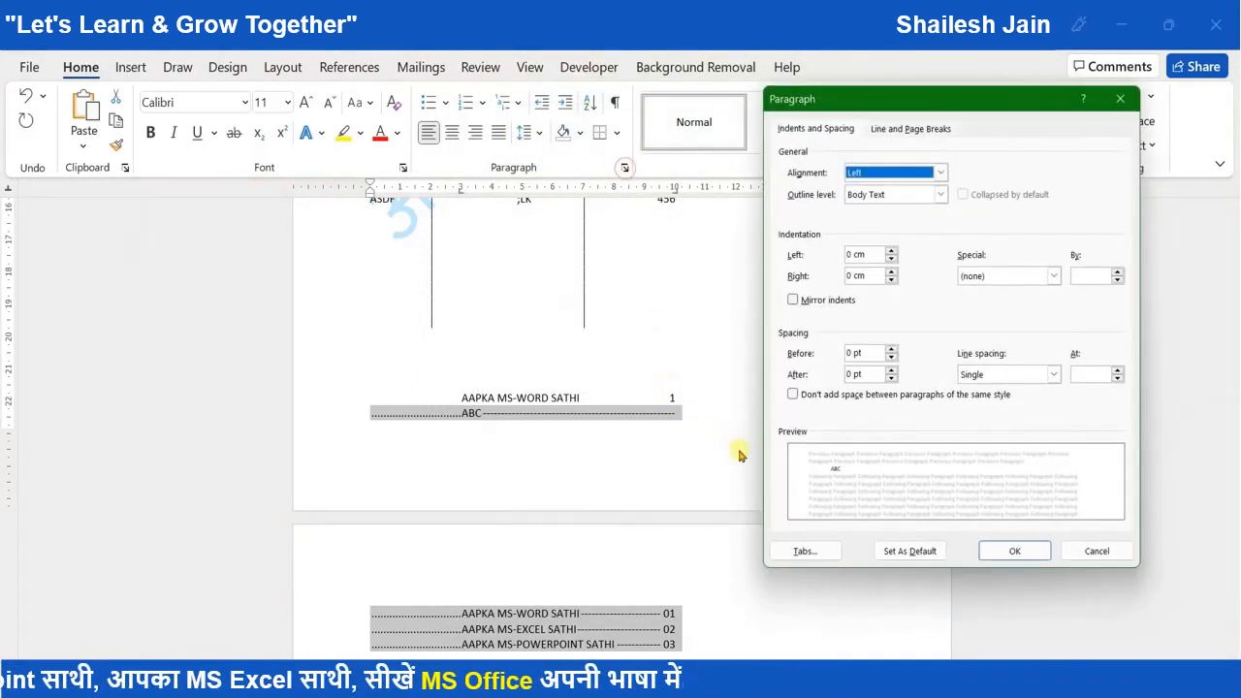
click(814, 546)
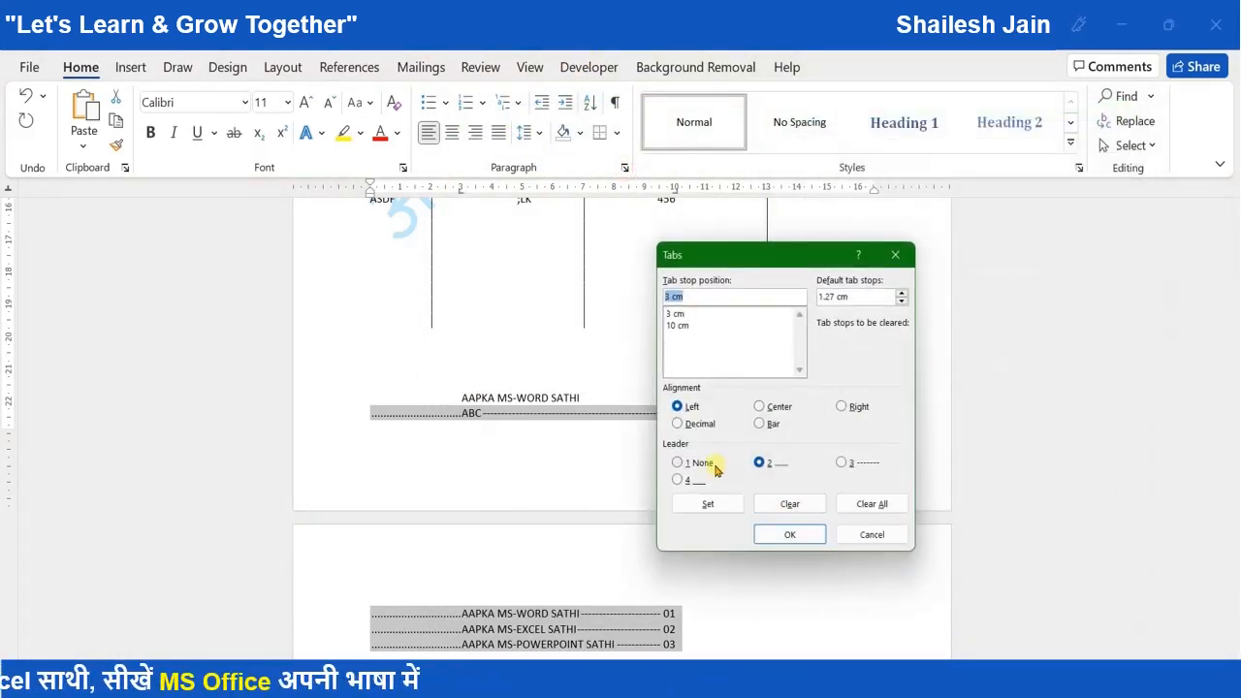
click(676, 315)
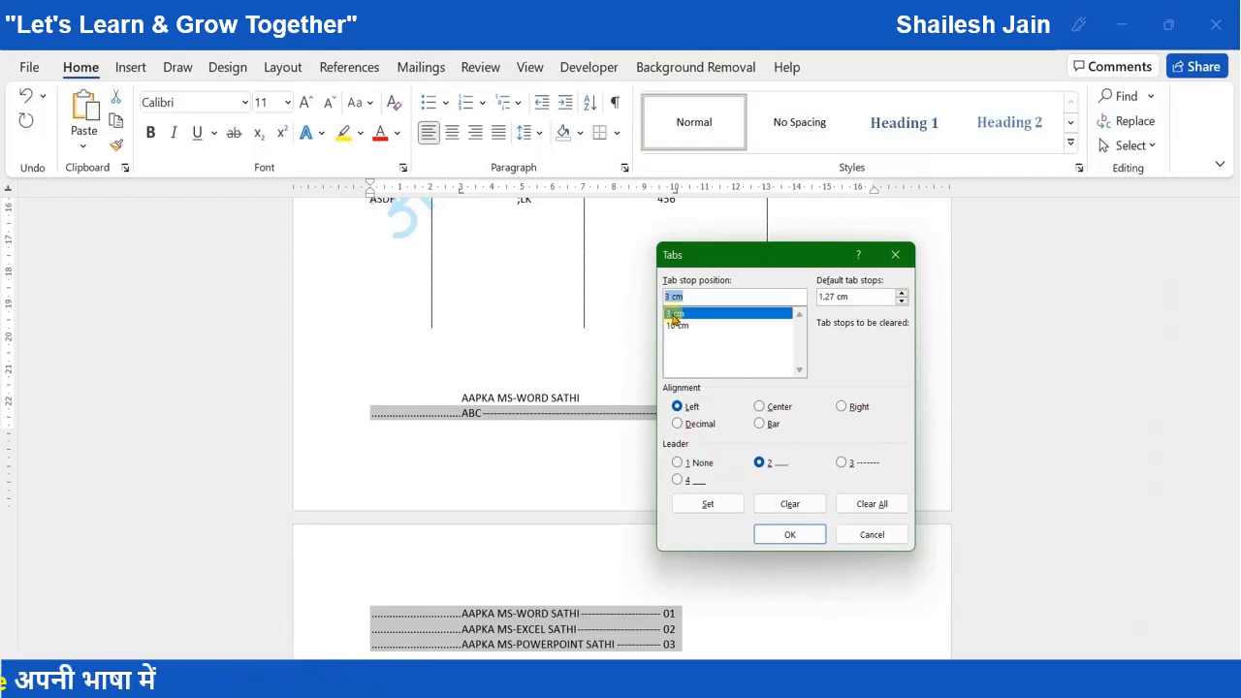
click(694, 466)
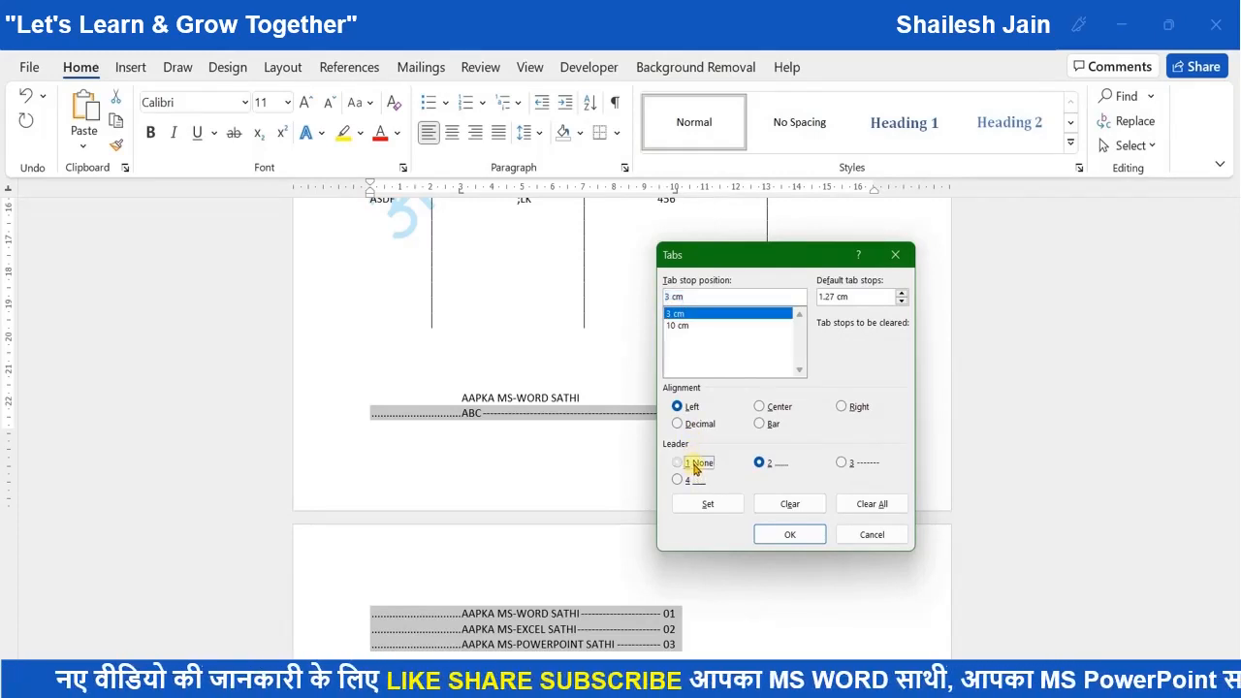
click(708, 504)
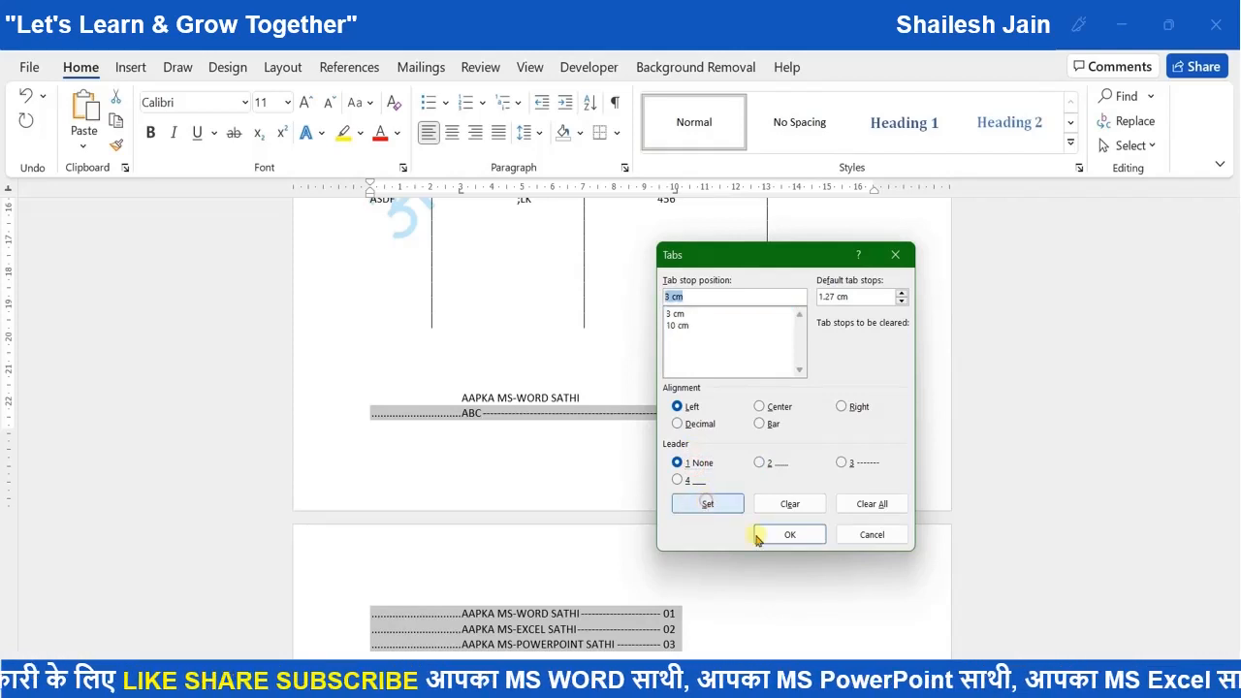
click(787, 537)
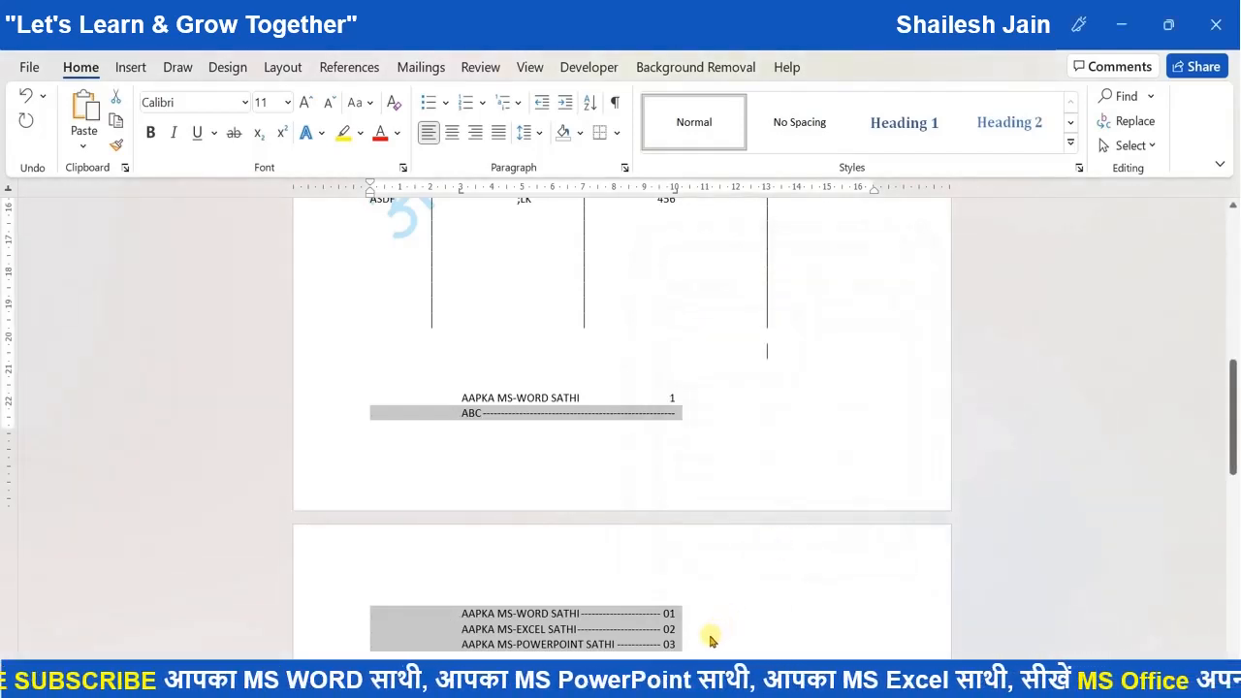
- Add a tabbed line THANKS with 04 at the right tab stop below the PowerPoint line
click(711, 638)
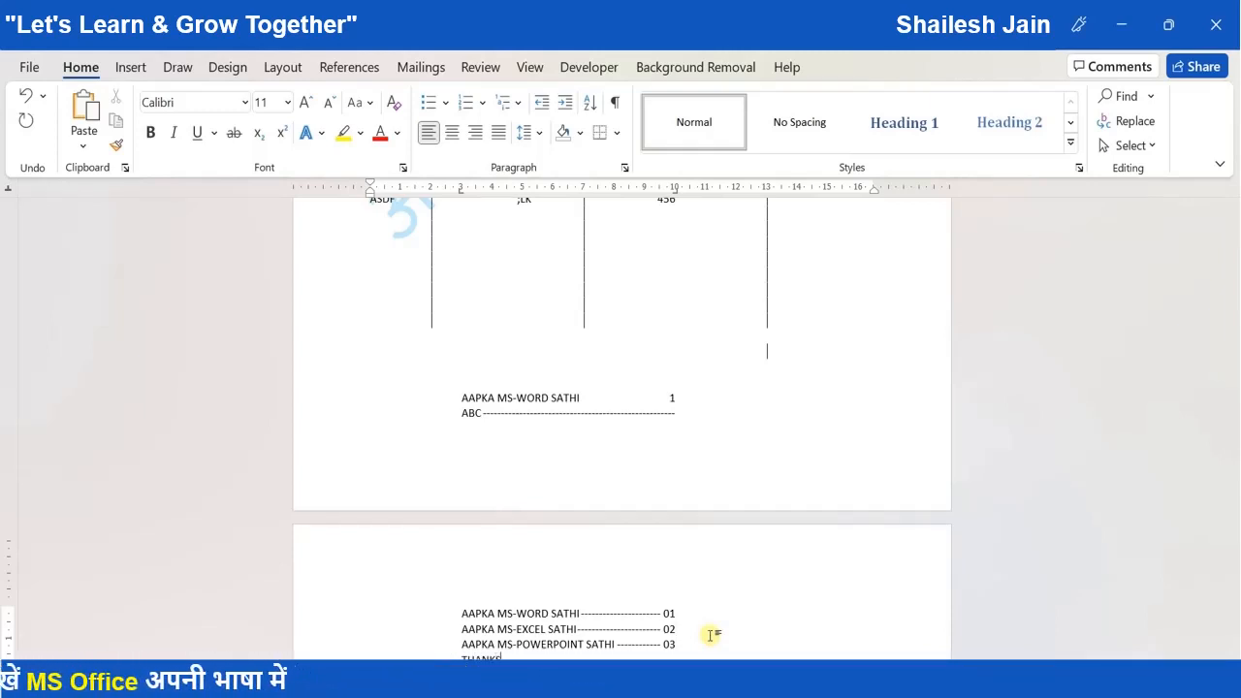
key(Tab)
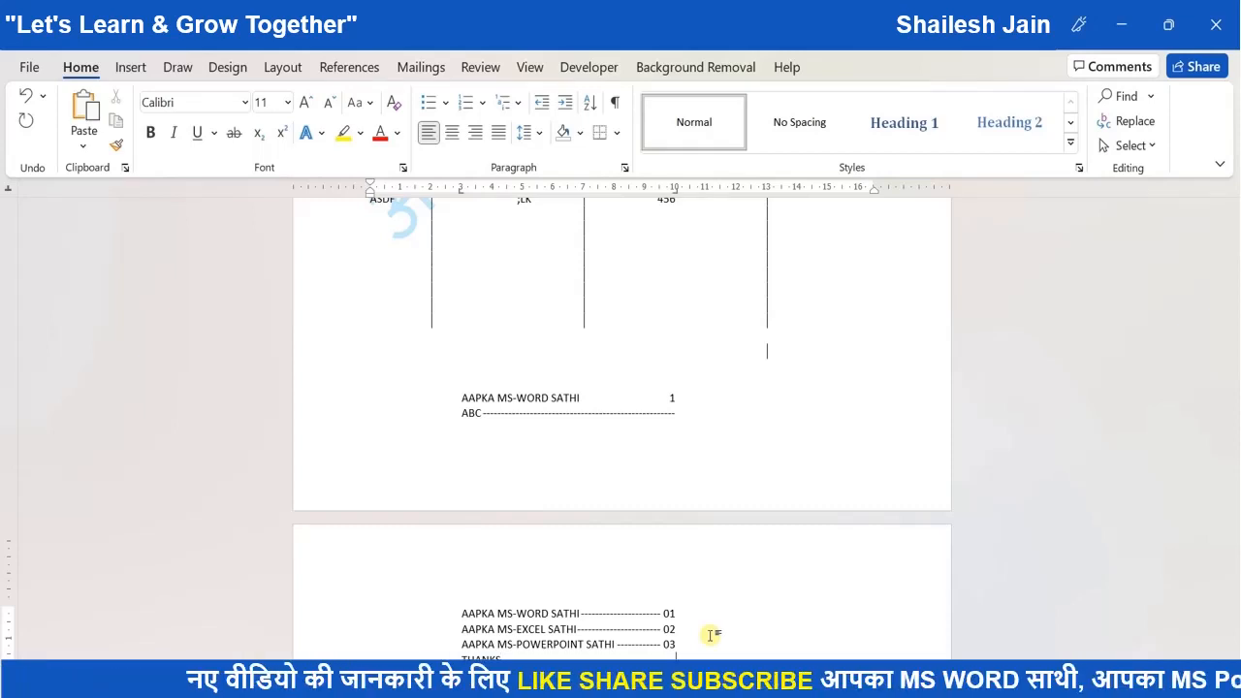
text(04)
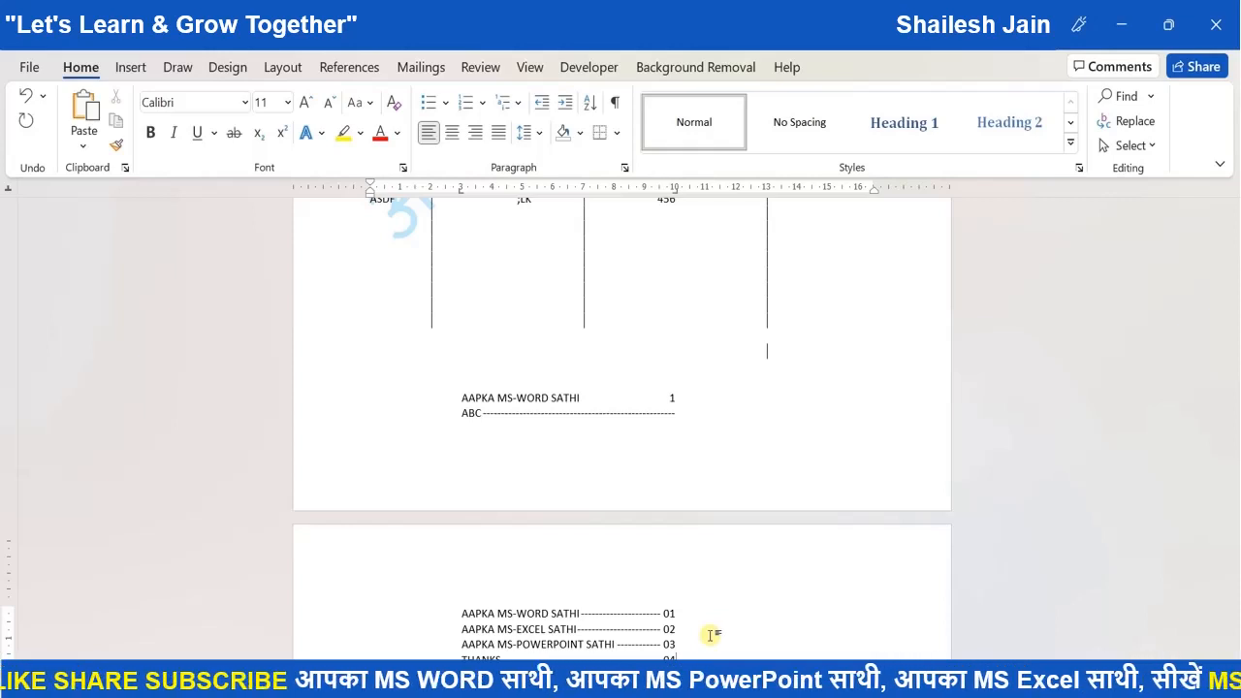
- Move the THANKS line's right tab stop to about 10.5 cm on the ruler and review the document
drag(1236, 430, 1235, 347)
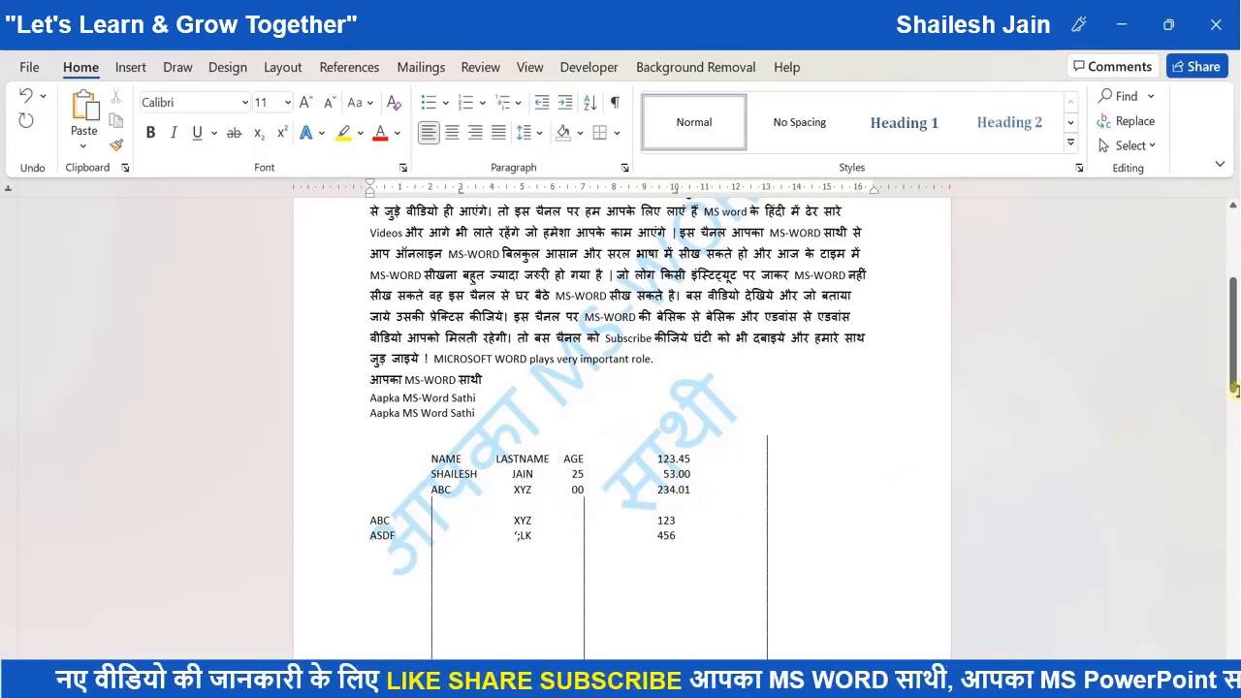
drag(1231, 360, 1224, 231)
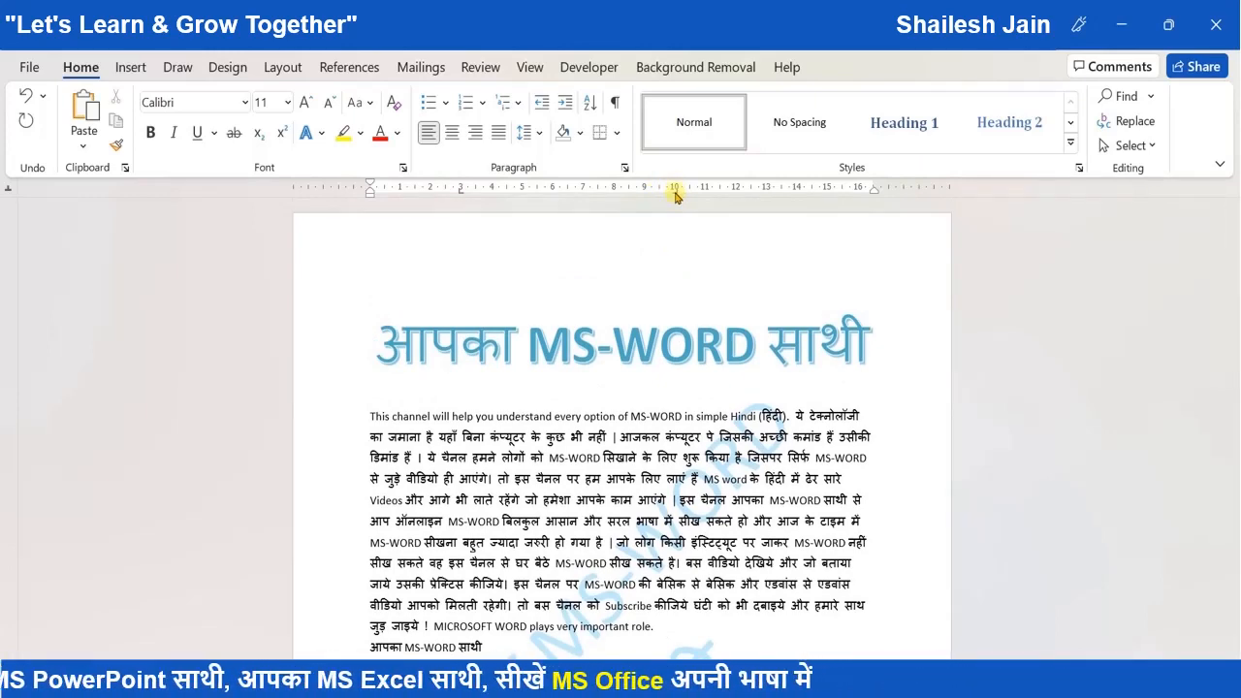
drag(676, 194, 690, 194)
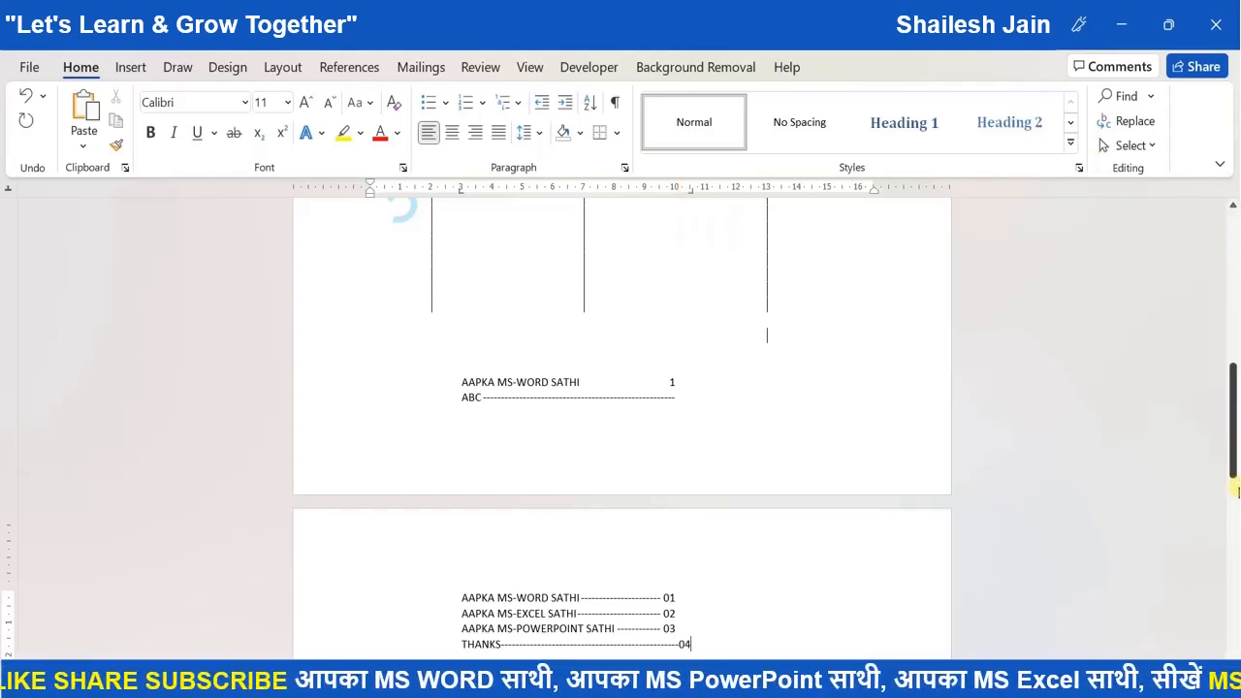
drag(1235, 450, 1234, 308)
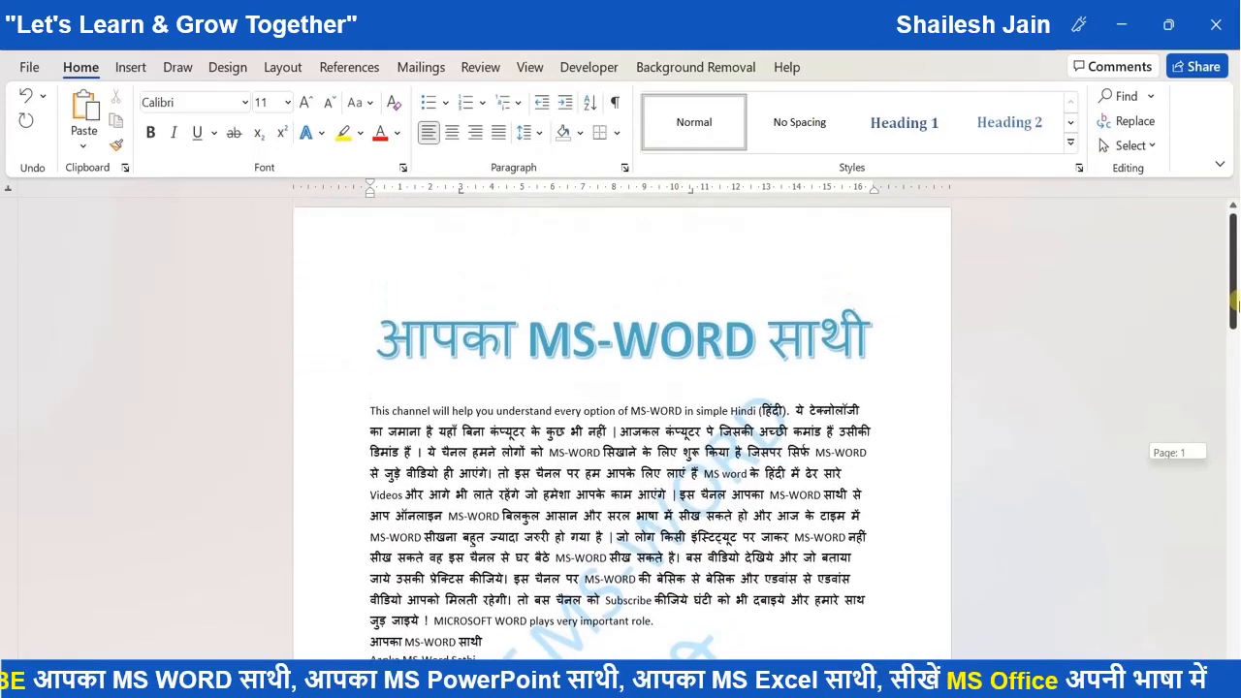